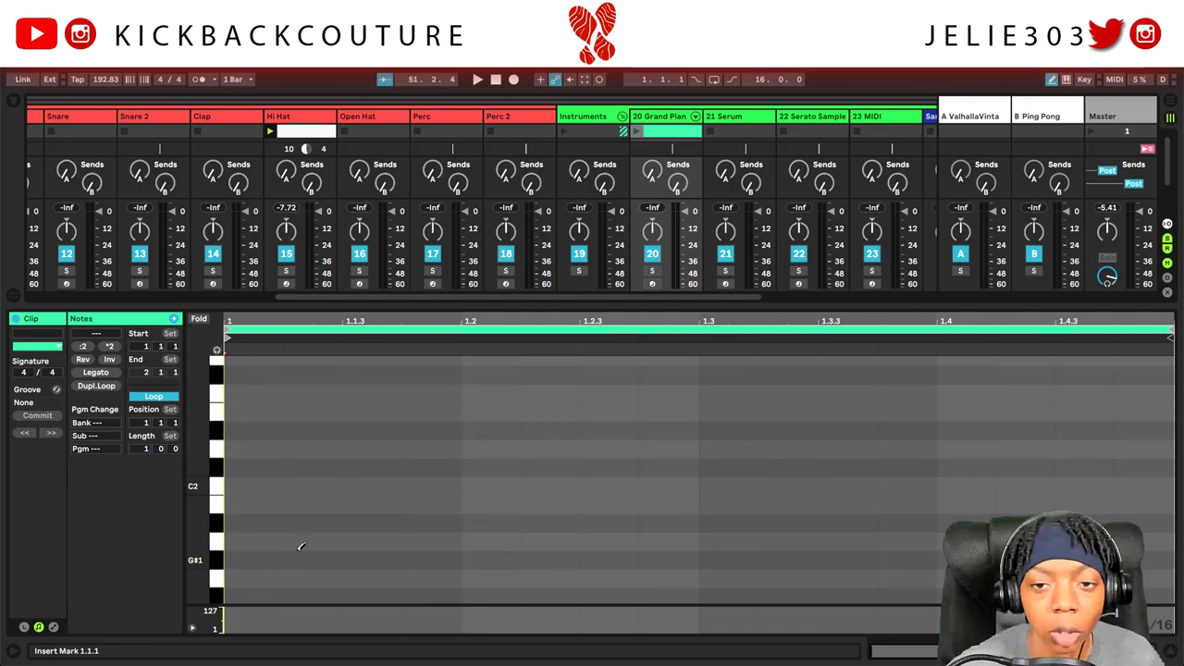
pyautogui.scroll(-1, 240, 548)
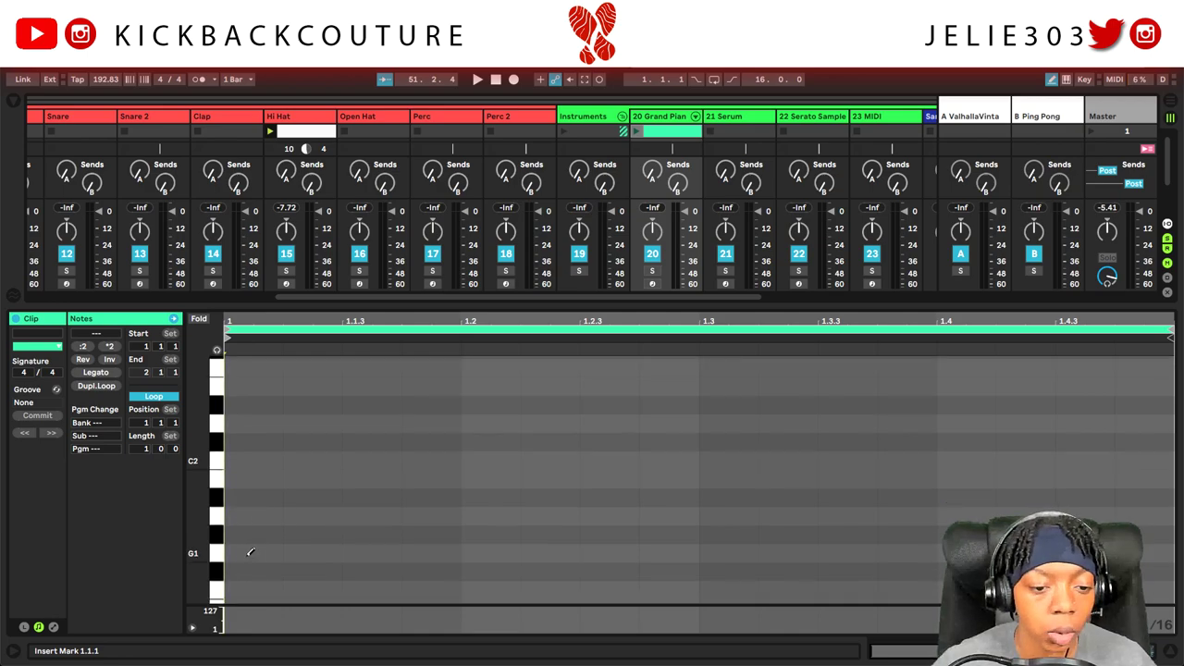
pyautogui.scroll(-2, 245, 461)
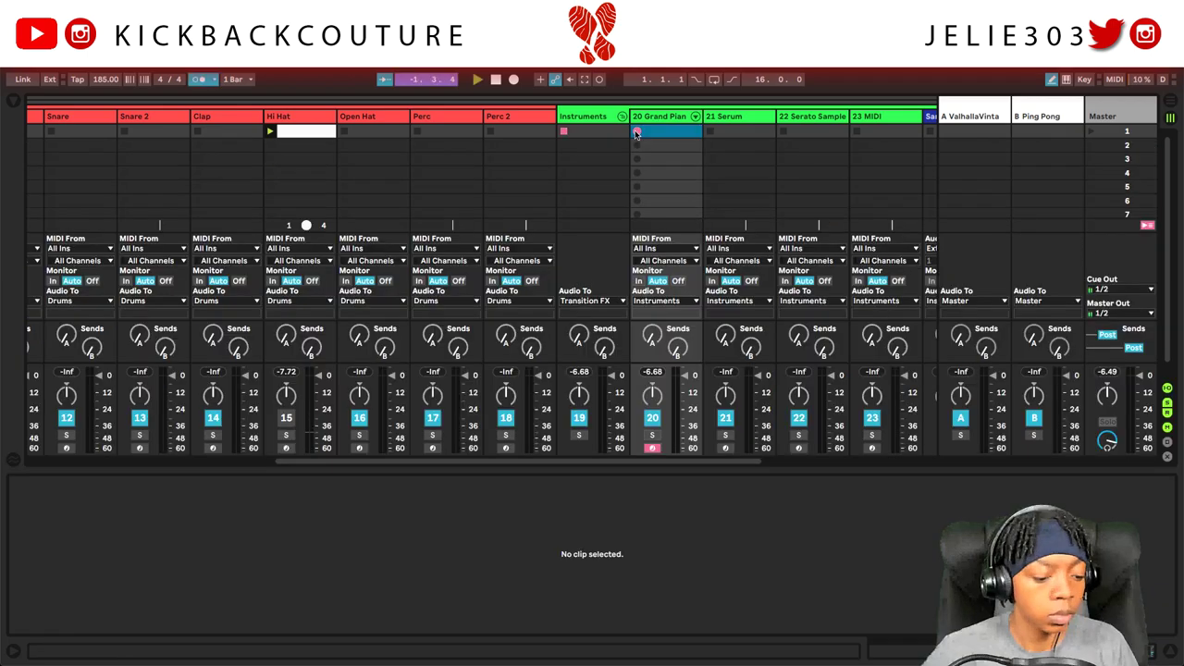
# Record an eight-bar chord progression into the first clip slot of the 20 Grand Piano track and loop it back.
pyautogui.click(636, 132)
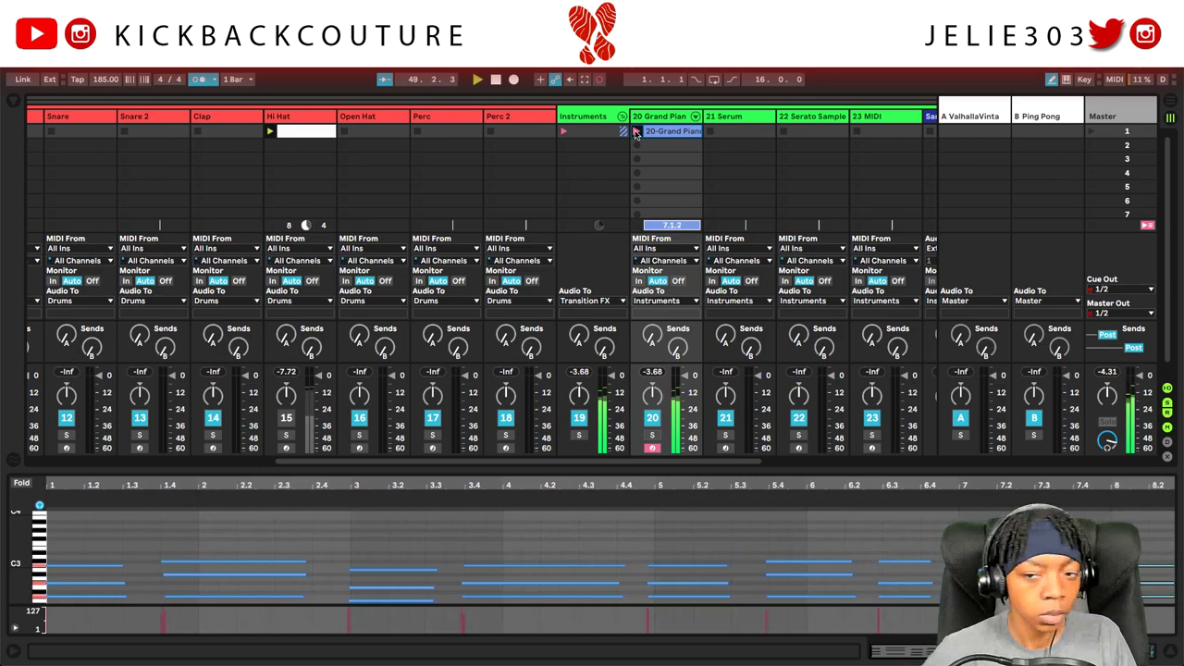
pyautogui.click(635, 132)
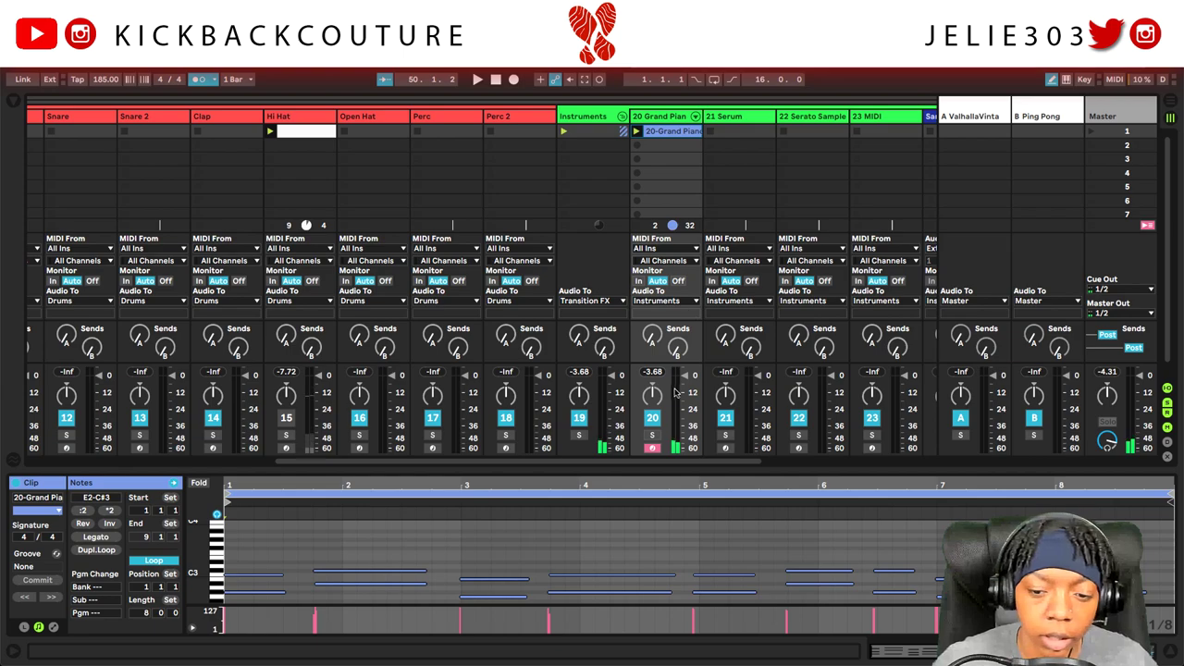
# Enlarge the note editor and quantize all recorded chord notes to the grid.
pyautogui.moveTo(722, 467); pyautogui.dragTo(722, 227)
pyautogui.scroll(8, 674, 349)
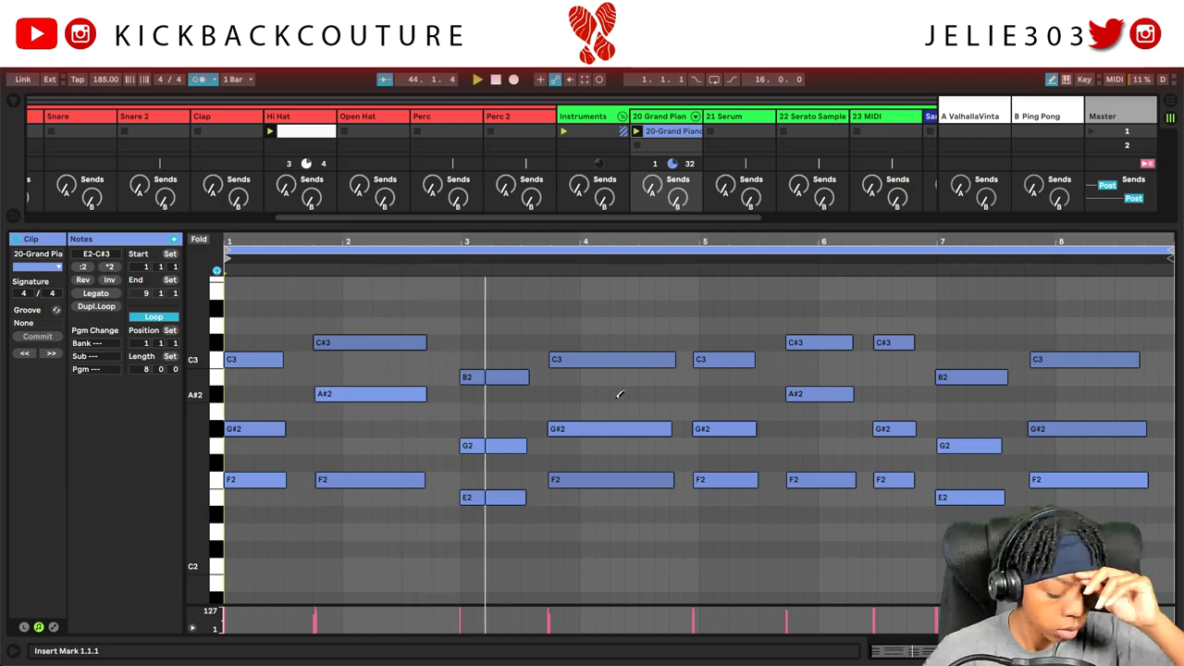
pyautogui.hotkey('ctrl', 'a')
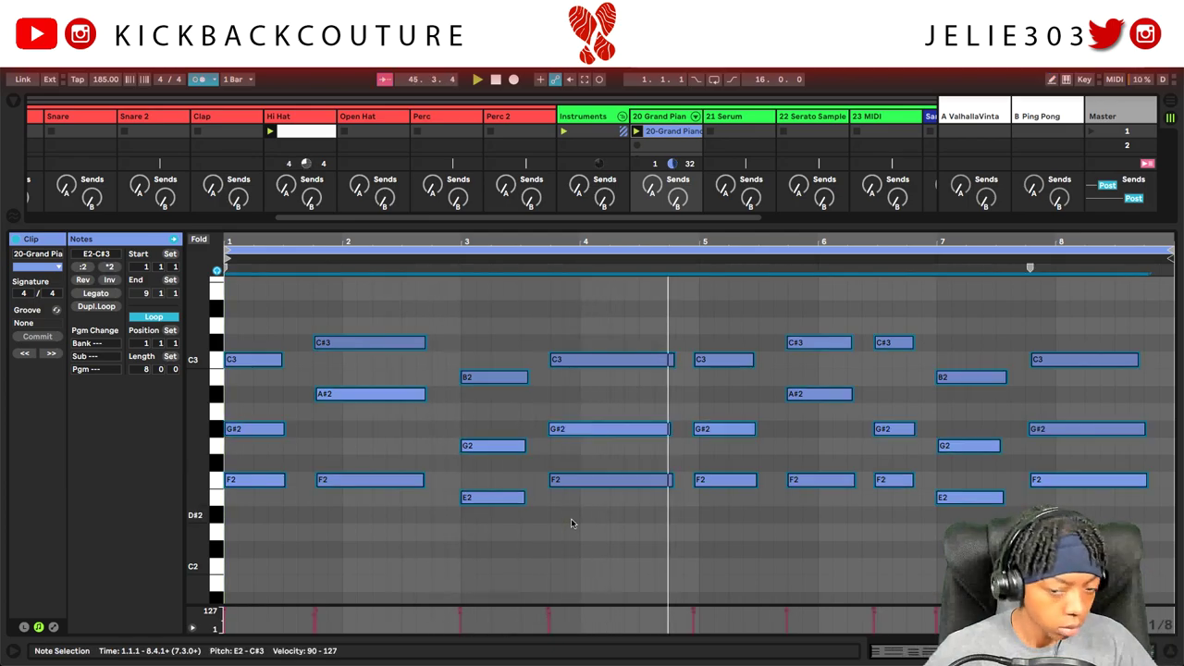
pyautogui.click(815, 523)
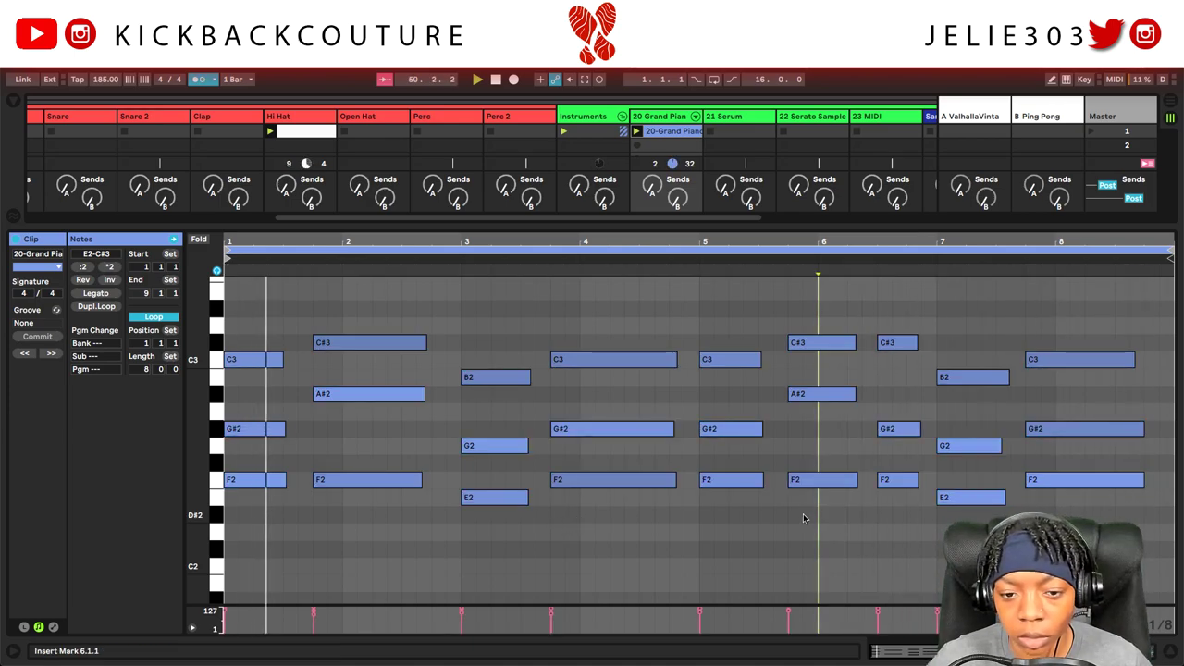
# Draw an eighth-note arpeggio of F3, G3, G#3 and G3 across the first two beats of bar 1.
pyautogui.scroll(3, 305, 411)
pyautogui.scroll(1, 302, 411)
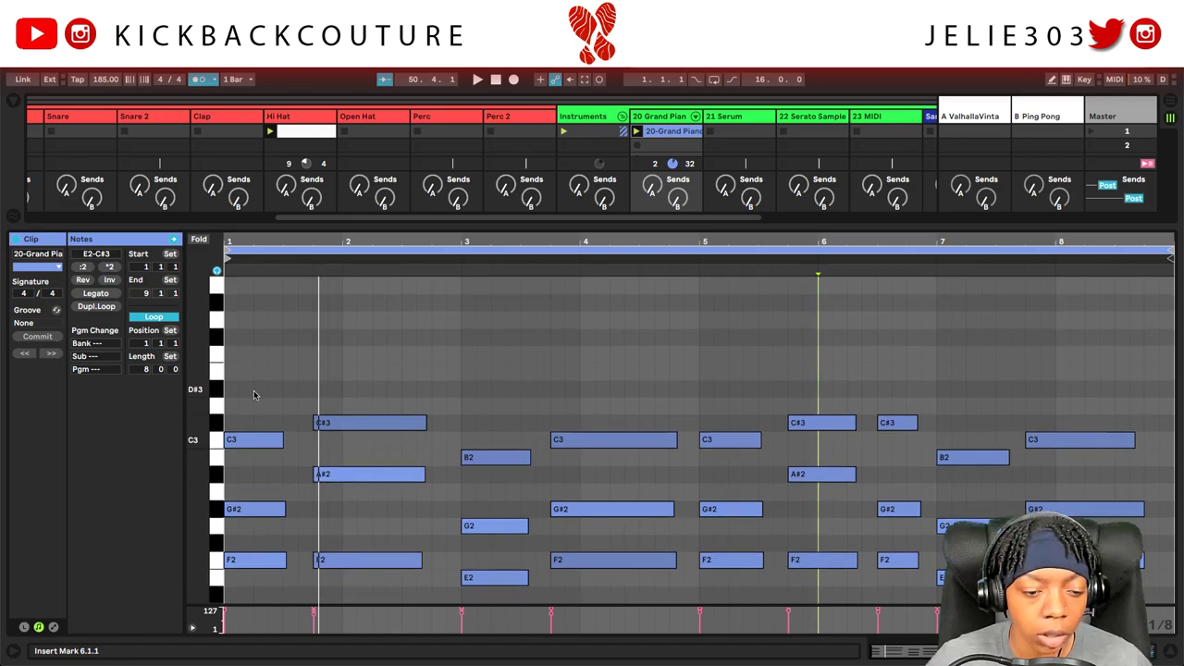
pyautogui.scroll(2, 245, 351)
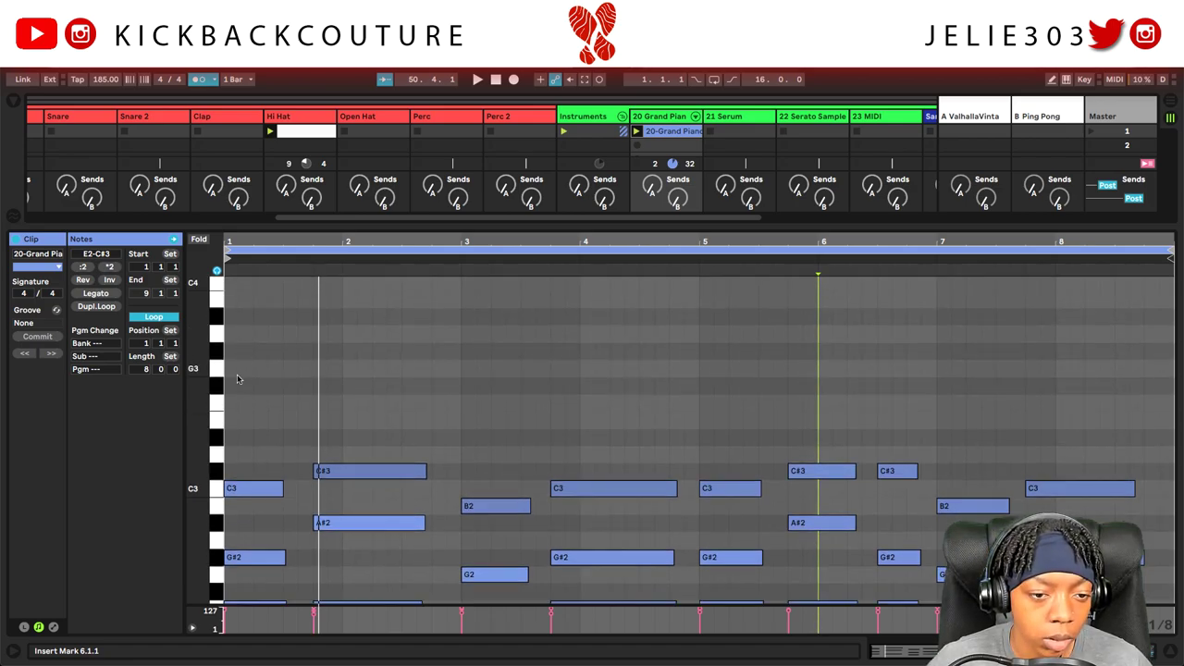
pyautogui.click(233, 402)
pyautogui.doubleClick(233, 402)
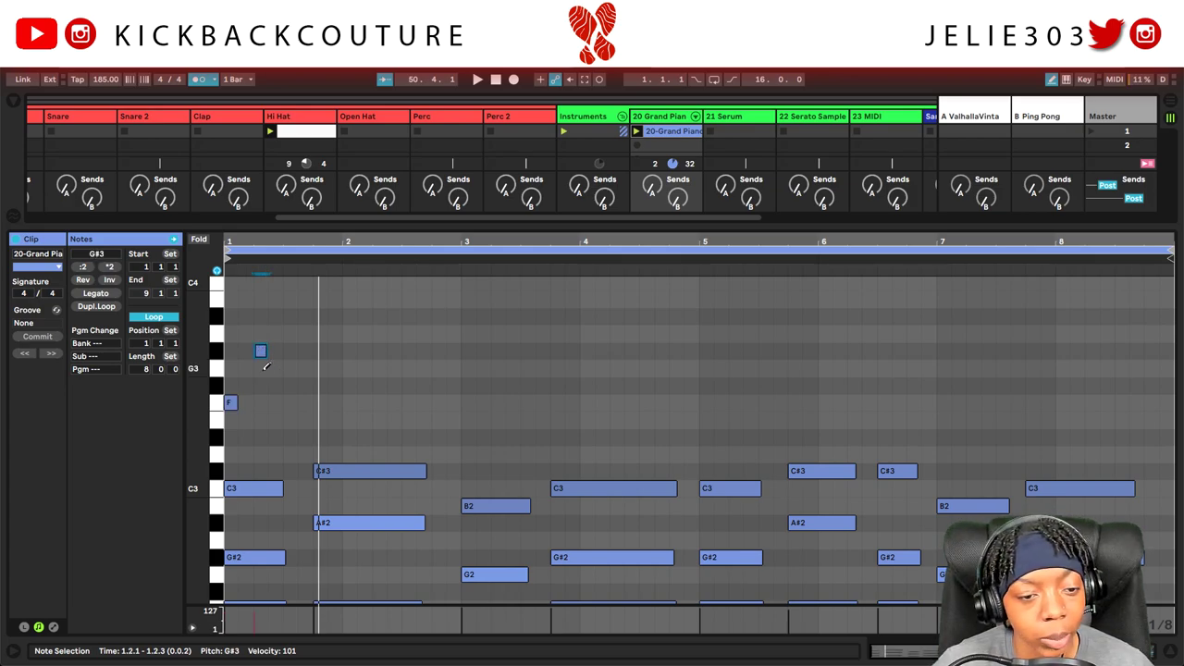
pyautogui.click(289, 368)
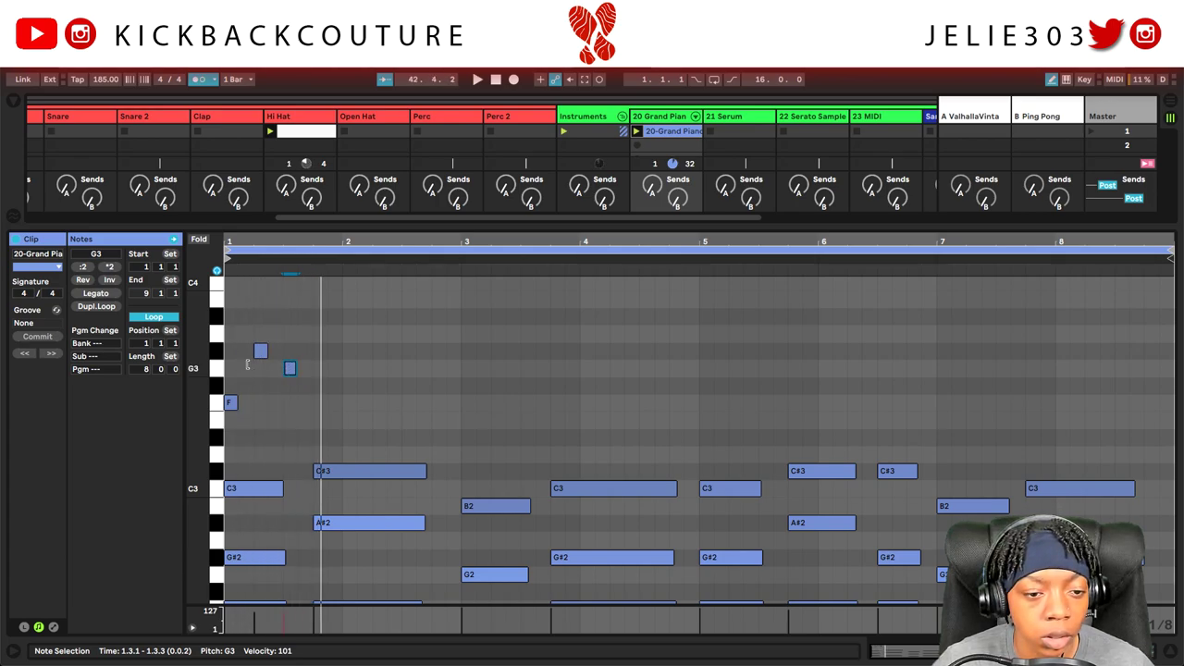
pyautogui.moveTo(264, 349); pyautogui.dragTo(259, 356)
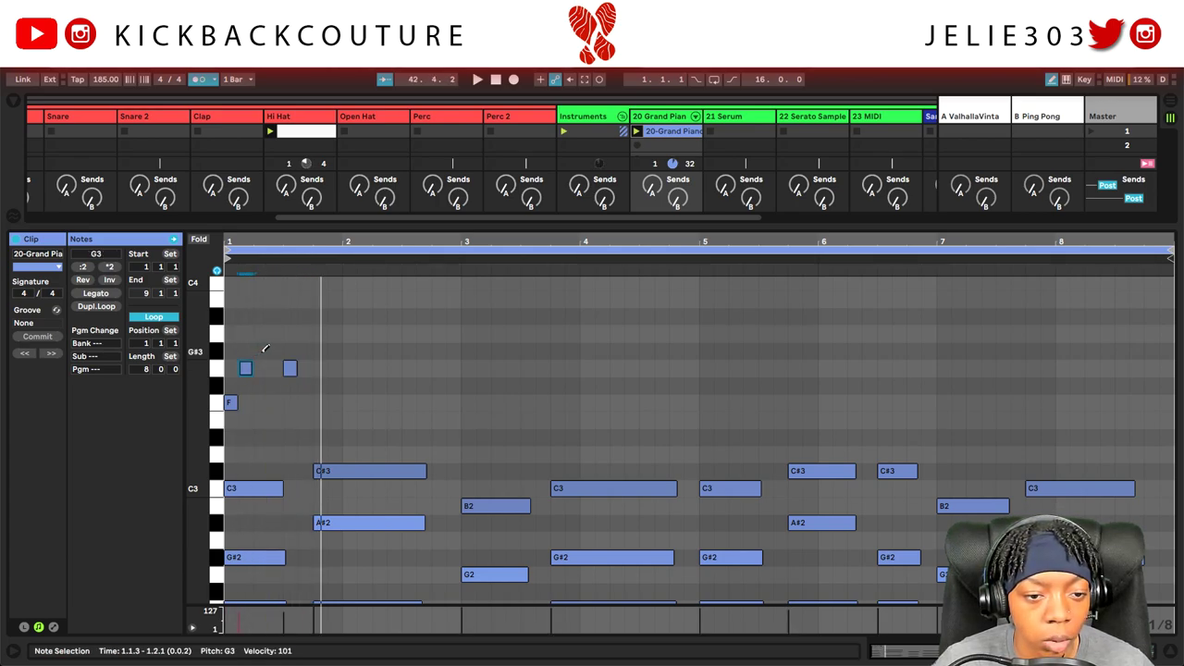
pyautogui.click(275, 369)
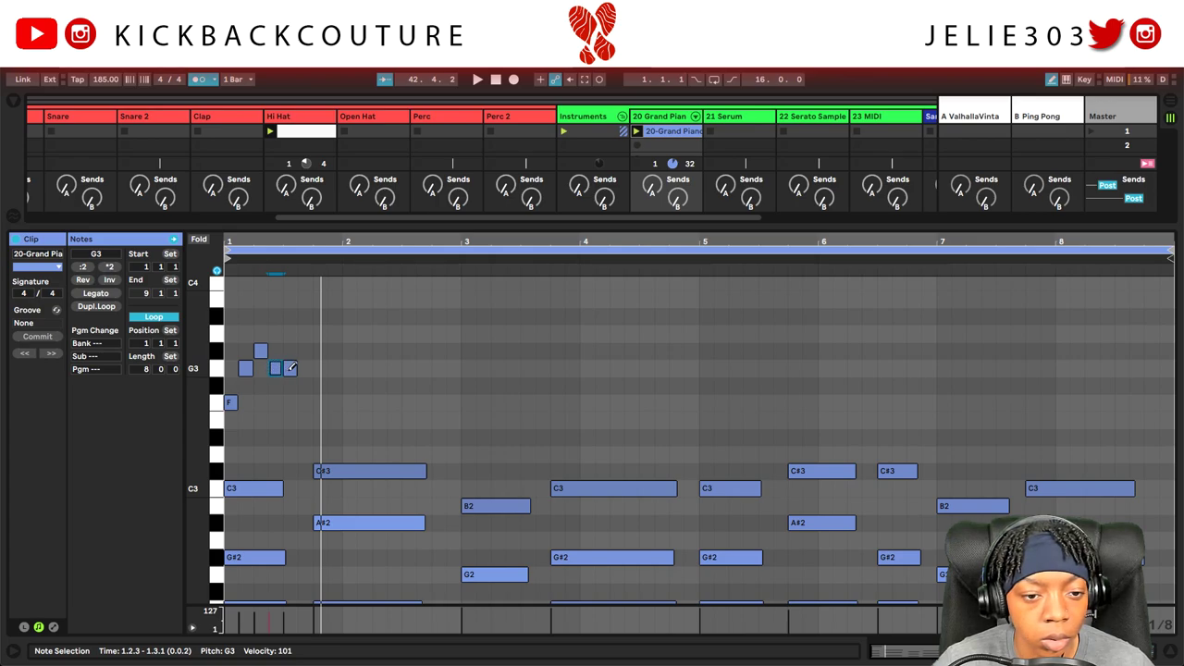
pyautogui.click(290, 368)
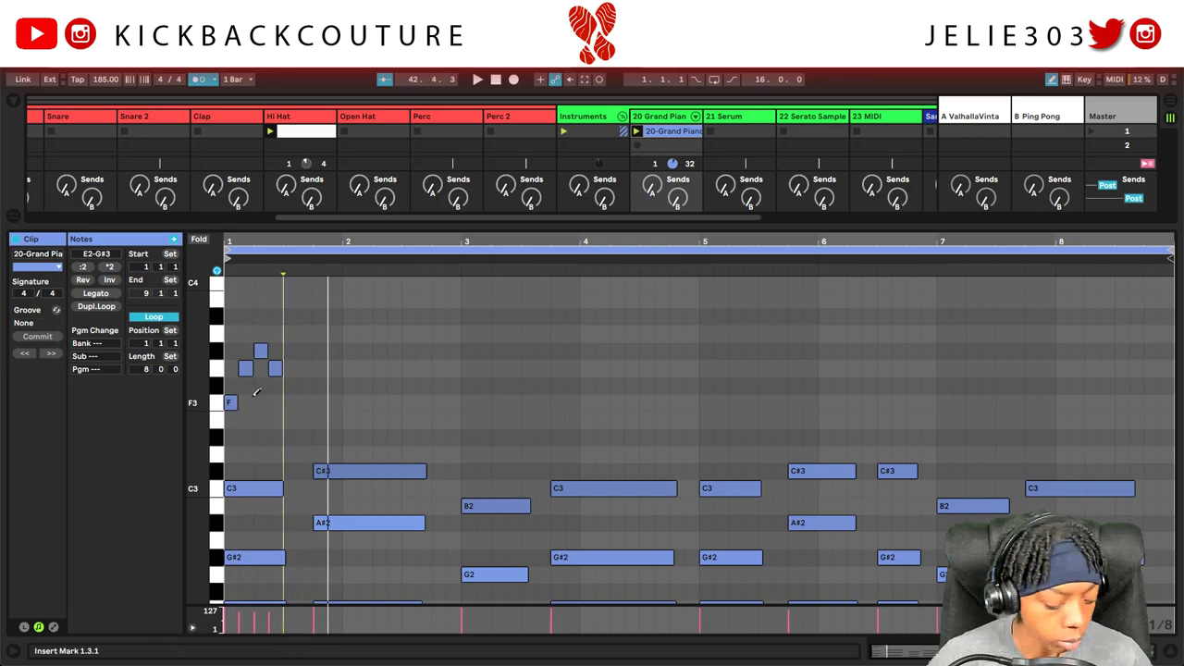
# Lower the velocities of all the chord notes to about 53–75, leaving out the arpeggio notes.
pyautogui.scroll(-2, 300, 462)
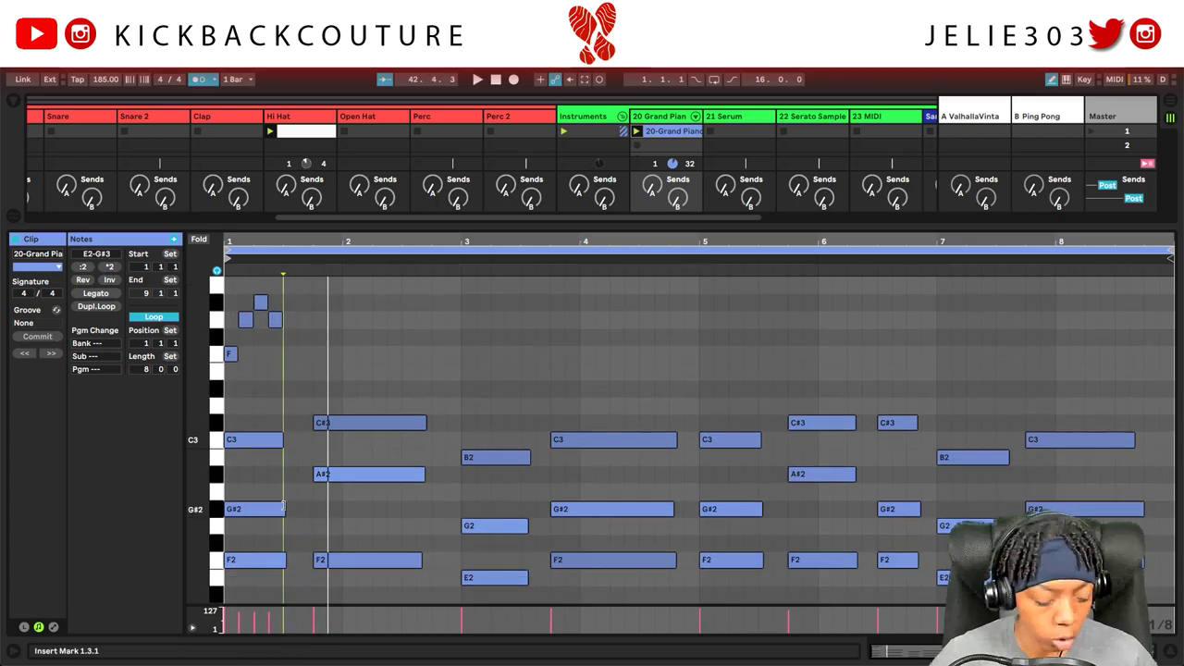
pyautogui.moveTo(1101, 393); pyautogui.dragTo(286, 587)
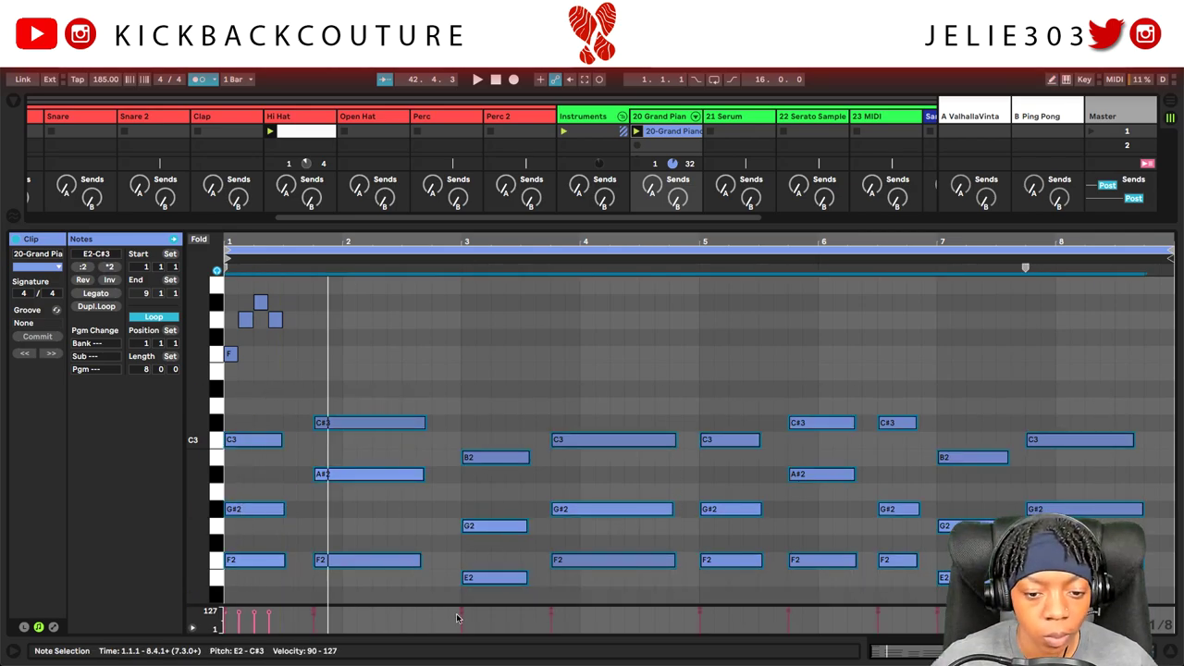
pyautogui.moveTo(460, 618); pyautogui.dragTo(459, 647)
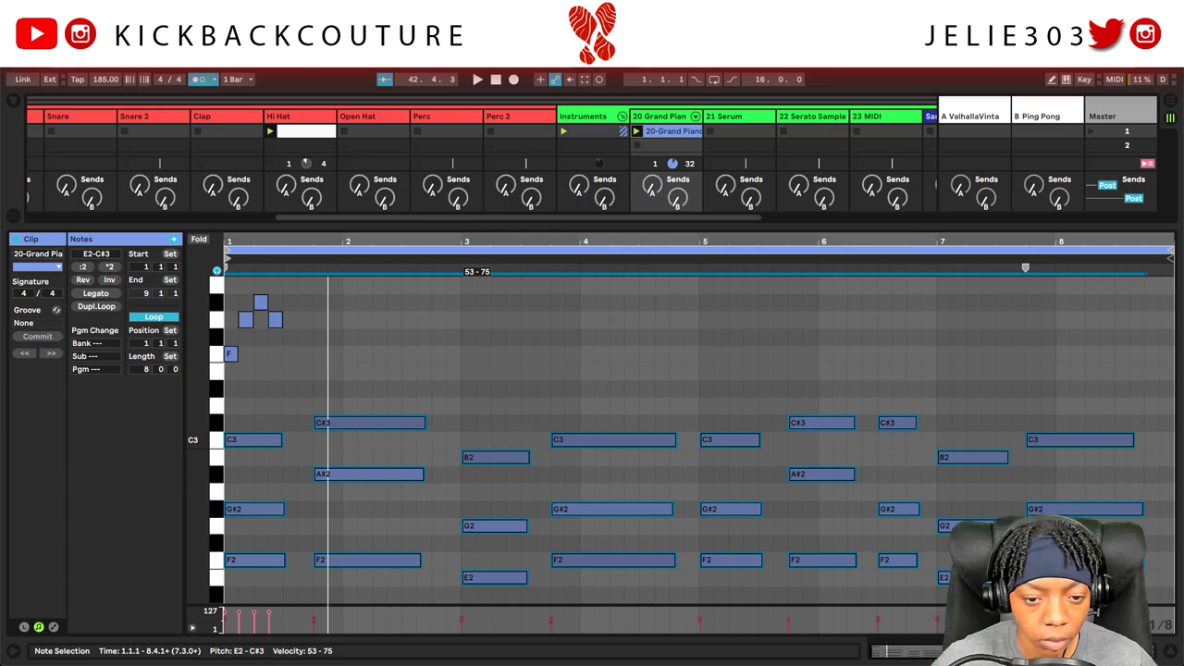
# Duplicate the four-note arpeggio until it fills bars 1 and 2, and play the clip.
pyautogui.scroll(2, 278, 388)
pyautogui.moveTo(286, 336); pyautogui.dragTo(227, 409)
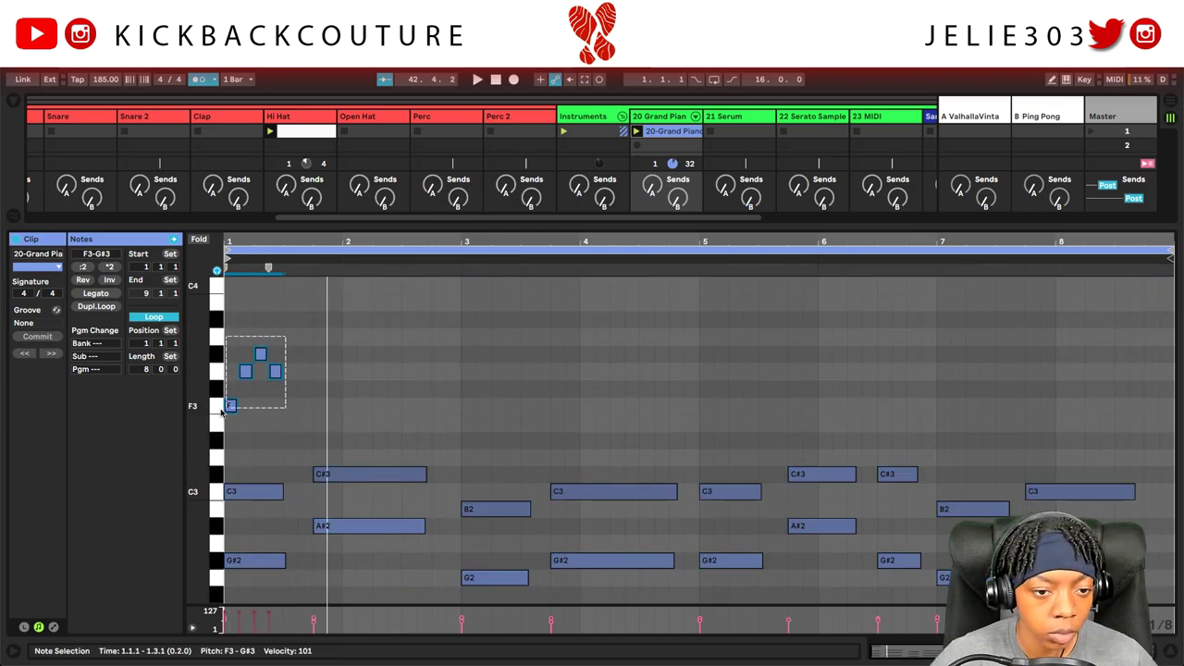
pyautogui.hotkey('ctrl', 'd')
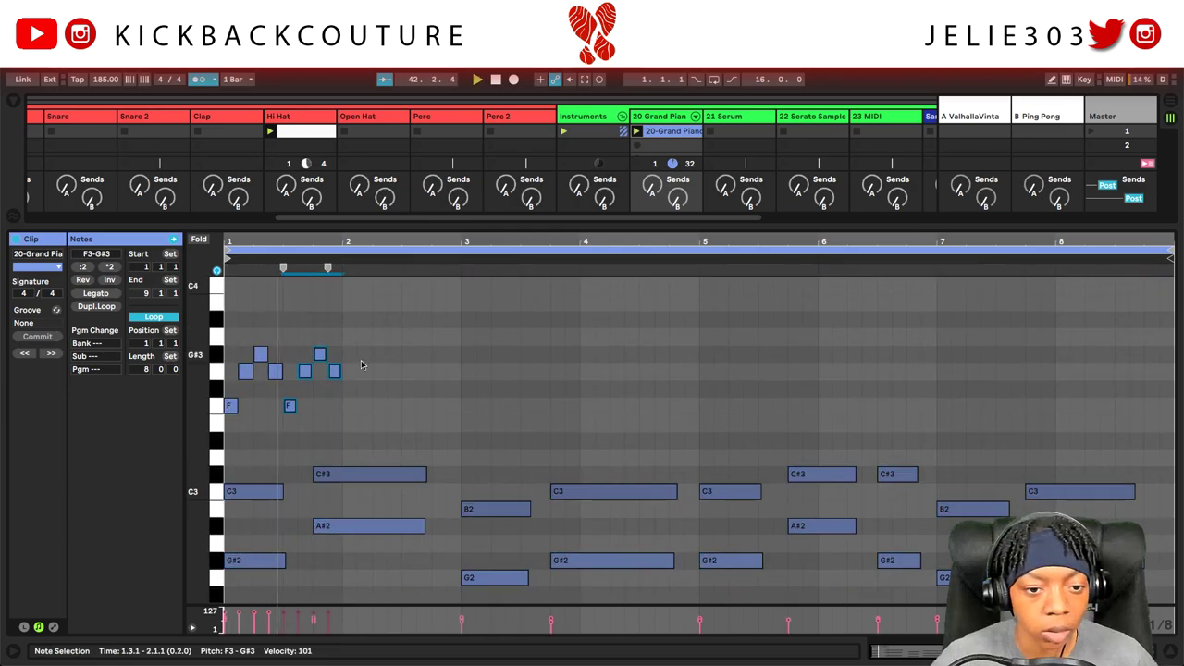
pyautogui.moveTo(350, 339); pyautogui.dragTo(223, 421)
pyautogui.hotkey('ctrl', 'd')
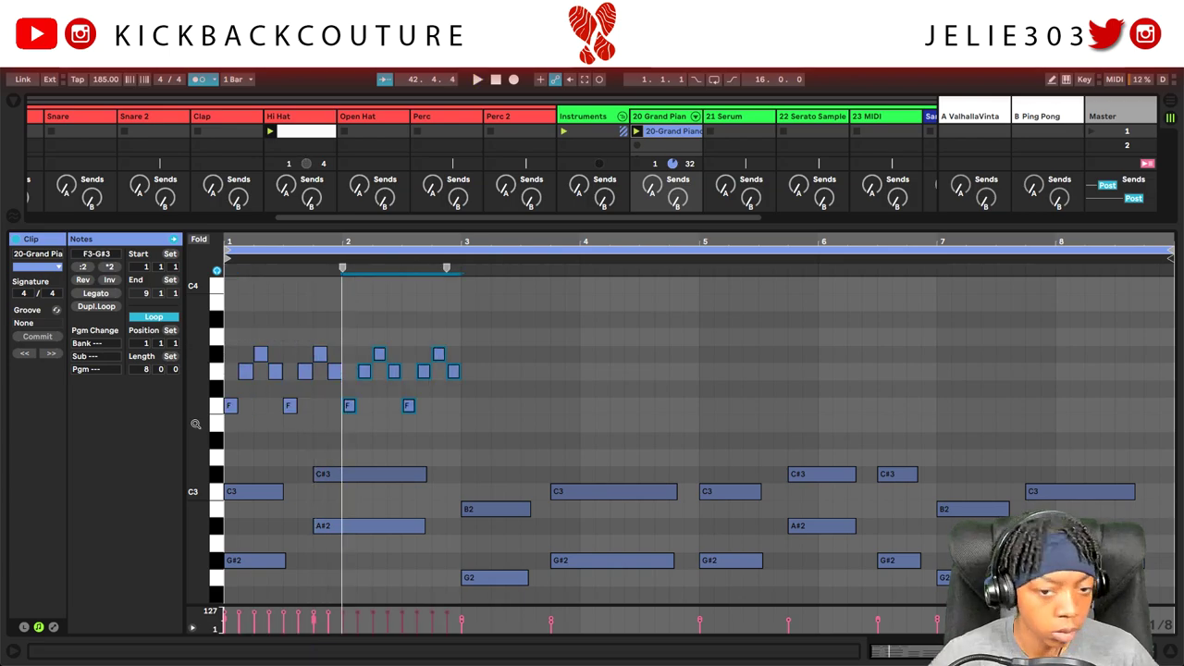
pyautogui.press('space')
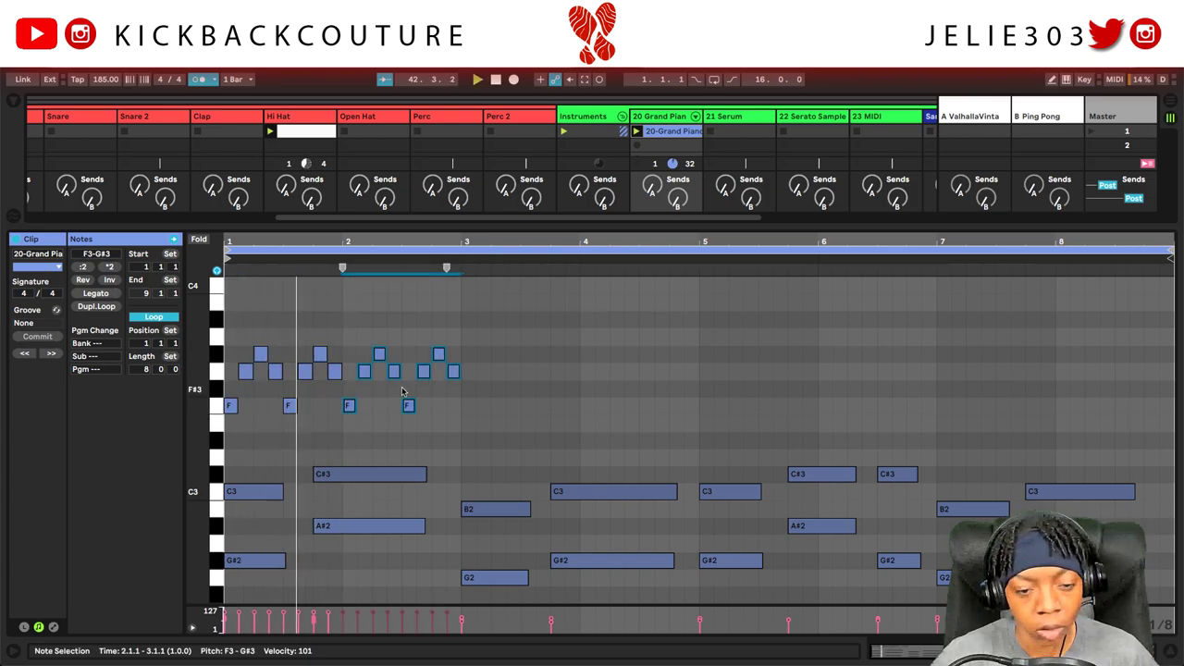
# Raise the last three arpeggio notes of bar 2 to G#3, C4 and G#3.
pyautogui.scroll(-3, 431, 389)
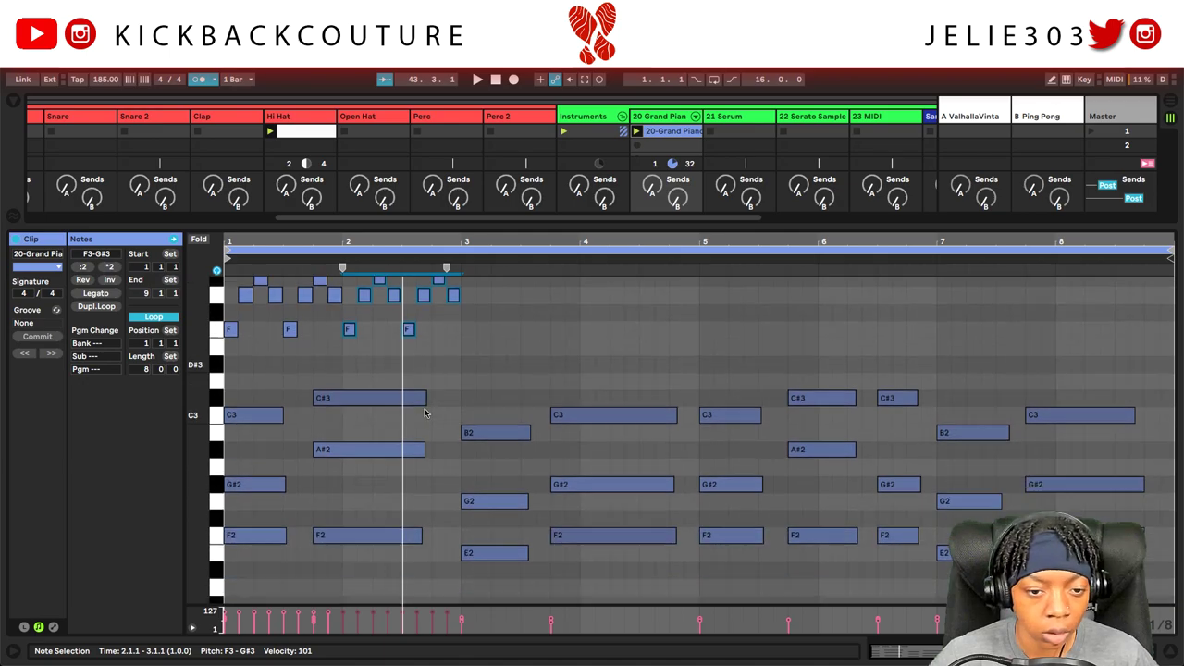
pyautogui.scroll(1, 436, 405)
pyautogui.scroll(1, 437, 405)
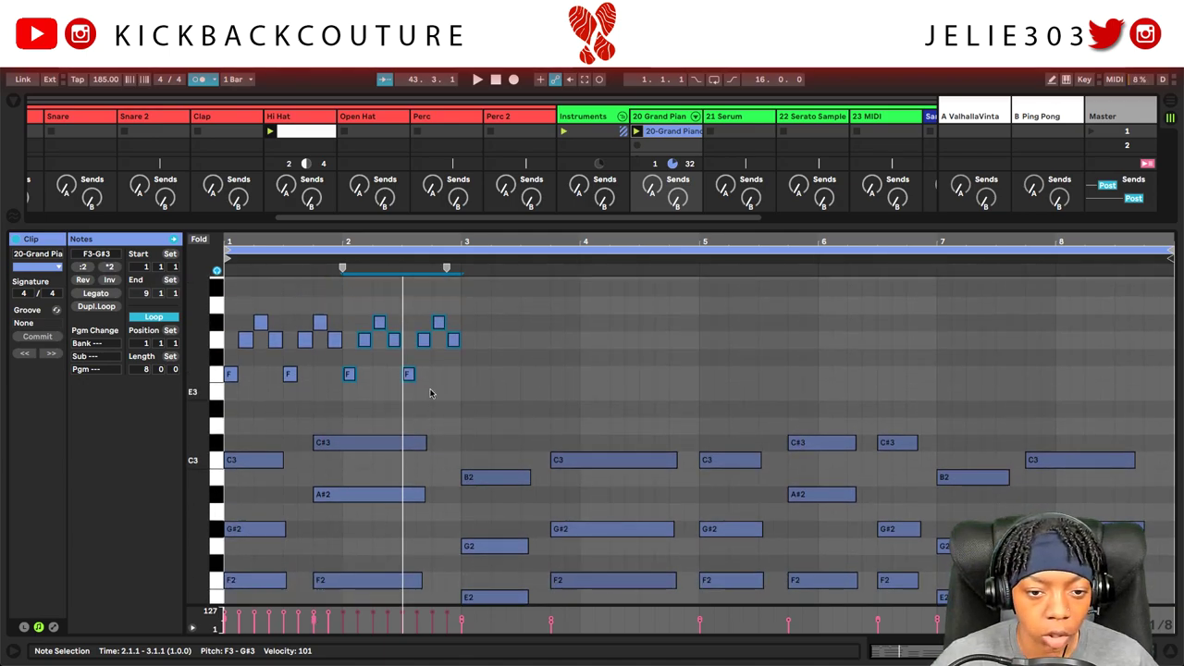
pyautogui.click(424, 342)
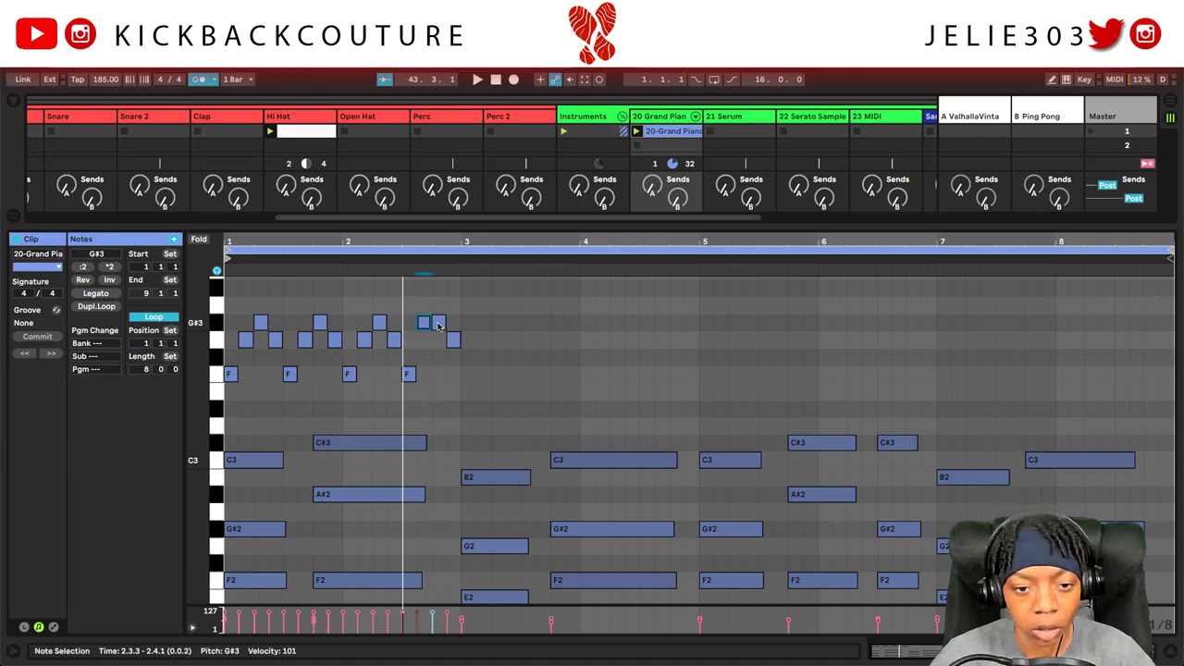
pyautogui.press('Up')
pyautogui.press('Up')
pyautogui.press('Up')
pyautogui.press('Up')
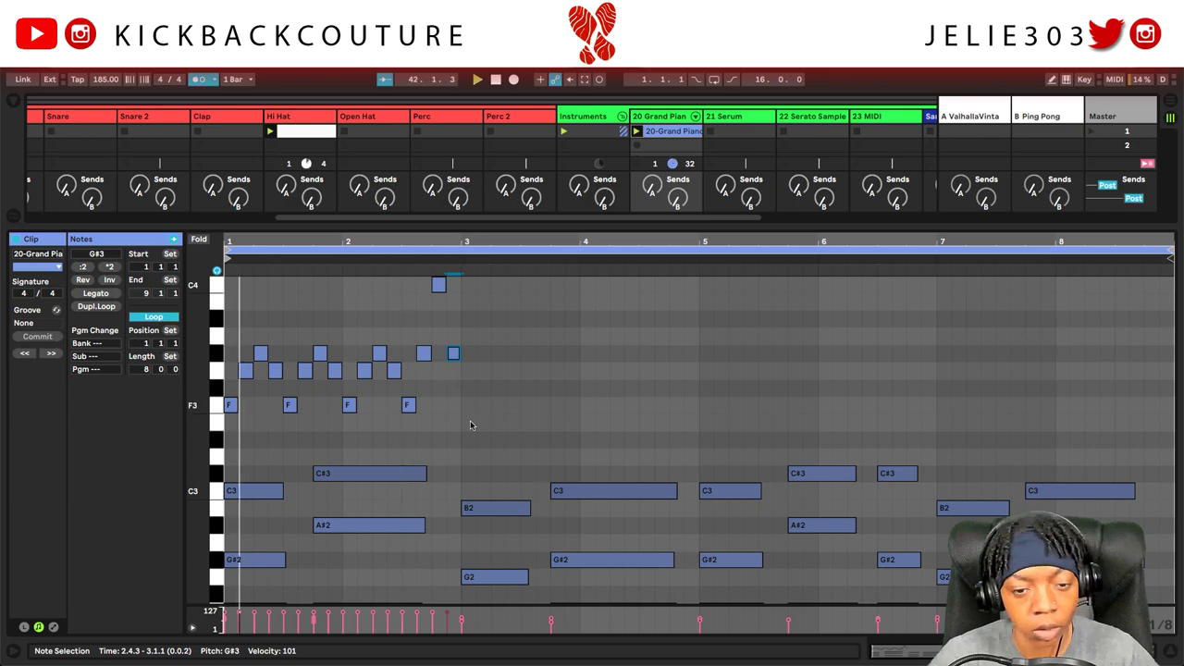
# Duplicate the two-bar arpeggio melody into bars 3 and 4.
pyautogui.scroll(3, 462, 408)
pyautogui.scroll(-1, 466, 452)
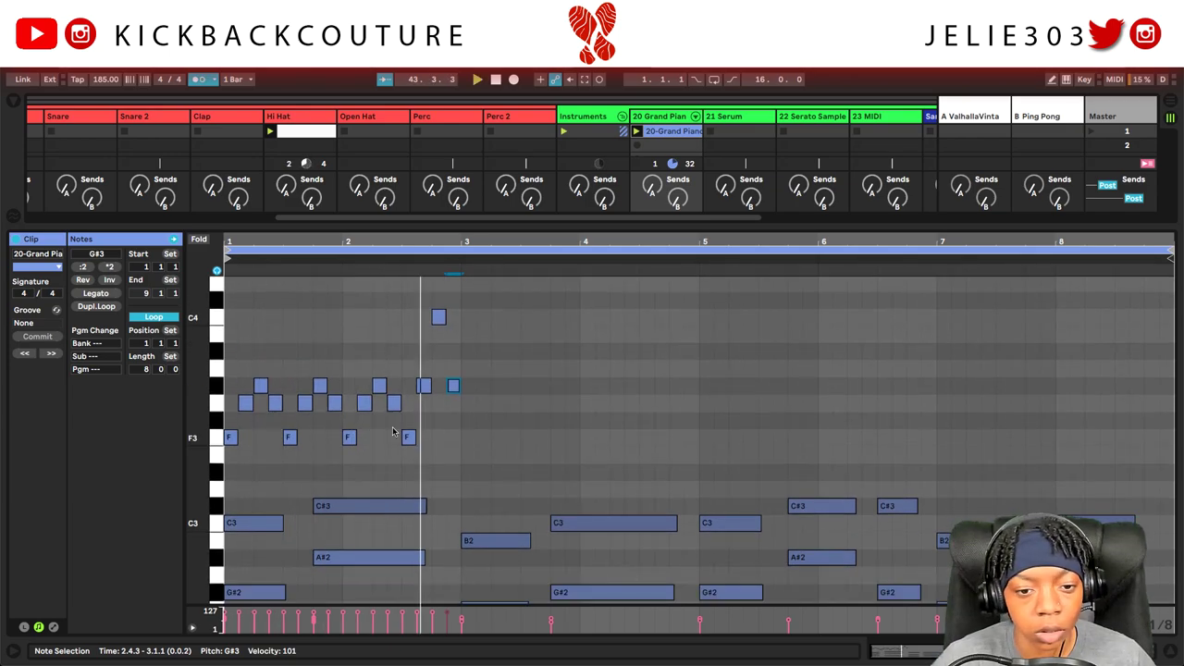
pyautogui.moveTo(455, 306); pyautogui.dragTo(225, 468)
pyautogui.hotkey('ctrl', 'd')
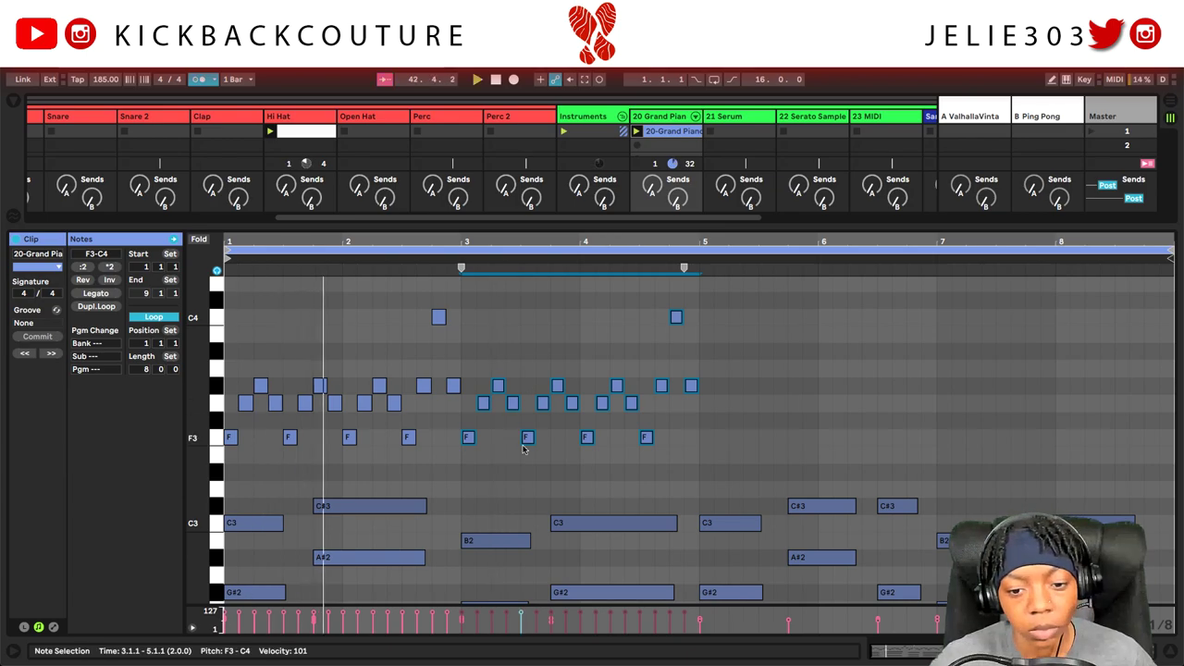
# Lower the melody note at 4.3.3 to E3 after checking it against the chords below.
pyautogui.scroll(-3, 515, 438)
pyautogui.scroll(2, 509, 440)
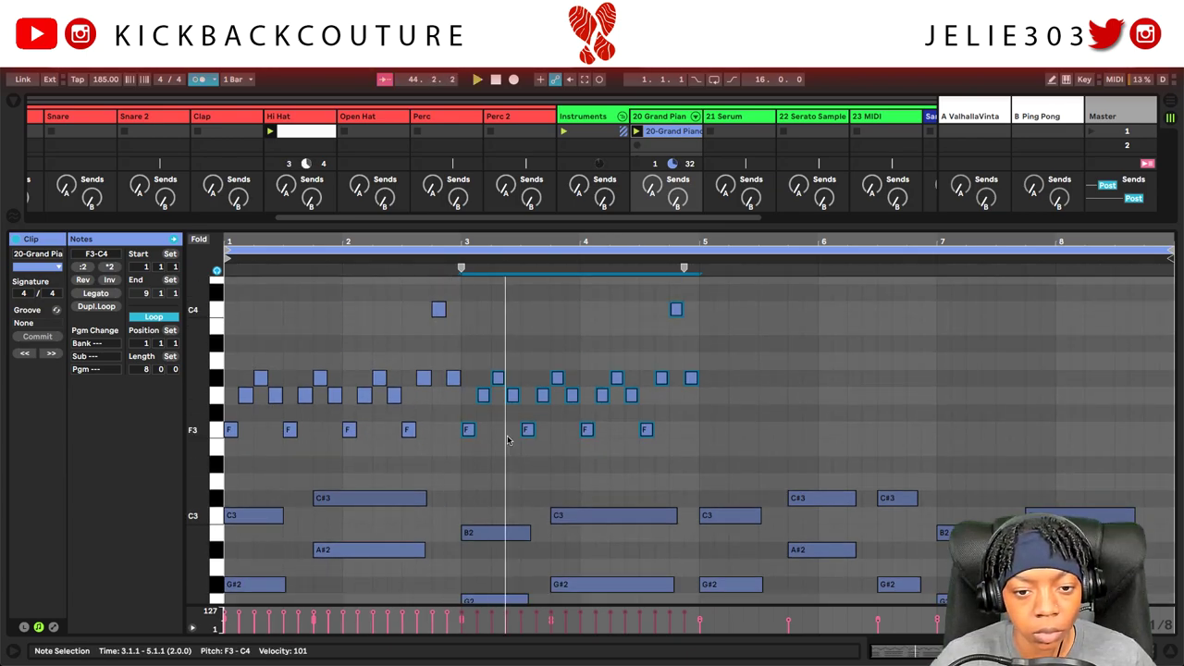
pyautogui.scroll(-5, 642, 417)
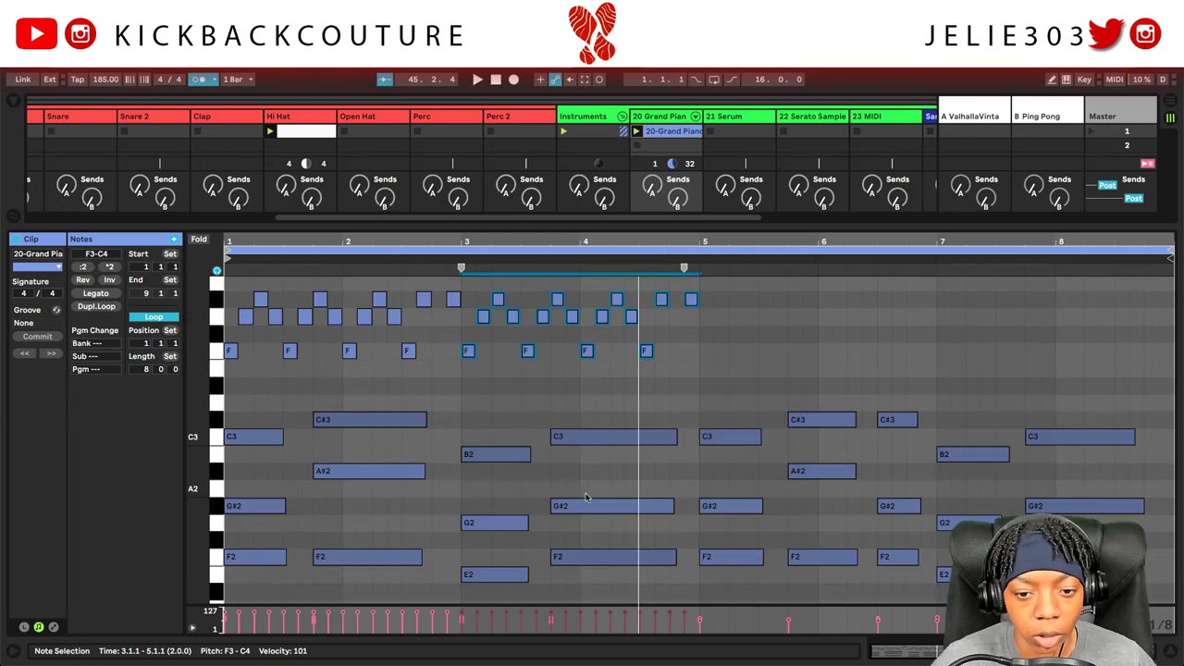
pyautogui.scroll(4, 584, 507)
pyautogui.click(662, 362)
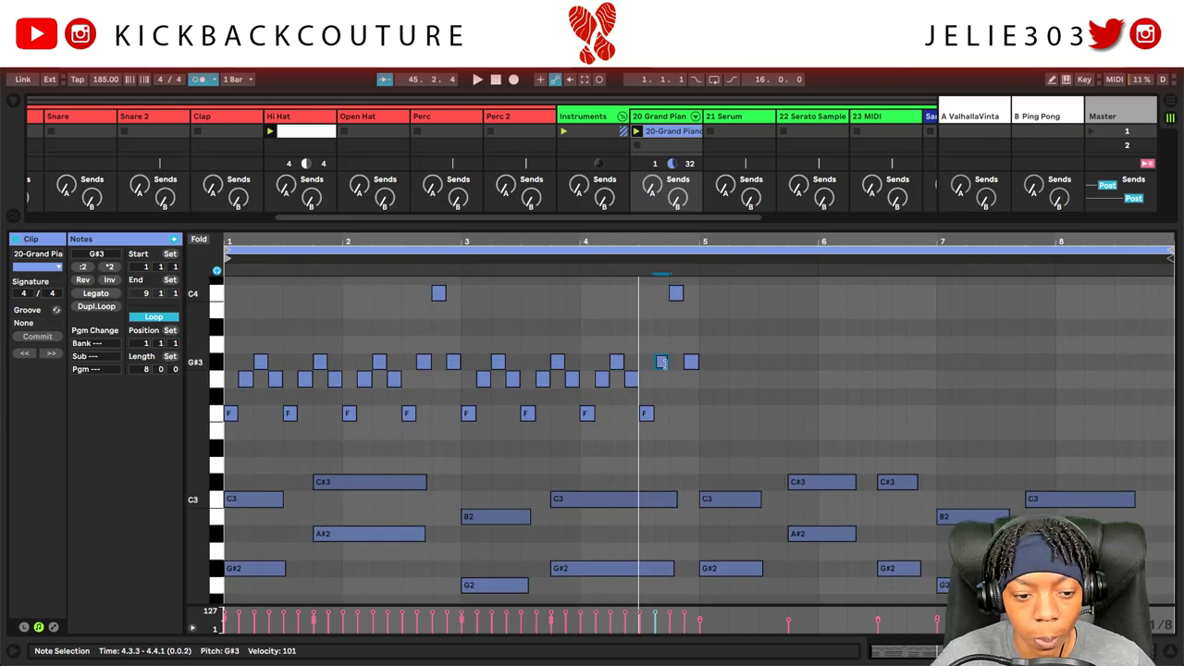
pyautogui.scroll(2, 664, 370)
pyautogui.scroll(-5, 676, 379)
pyautogui.scroll(-3, 680, 407)
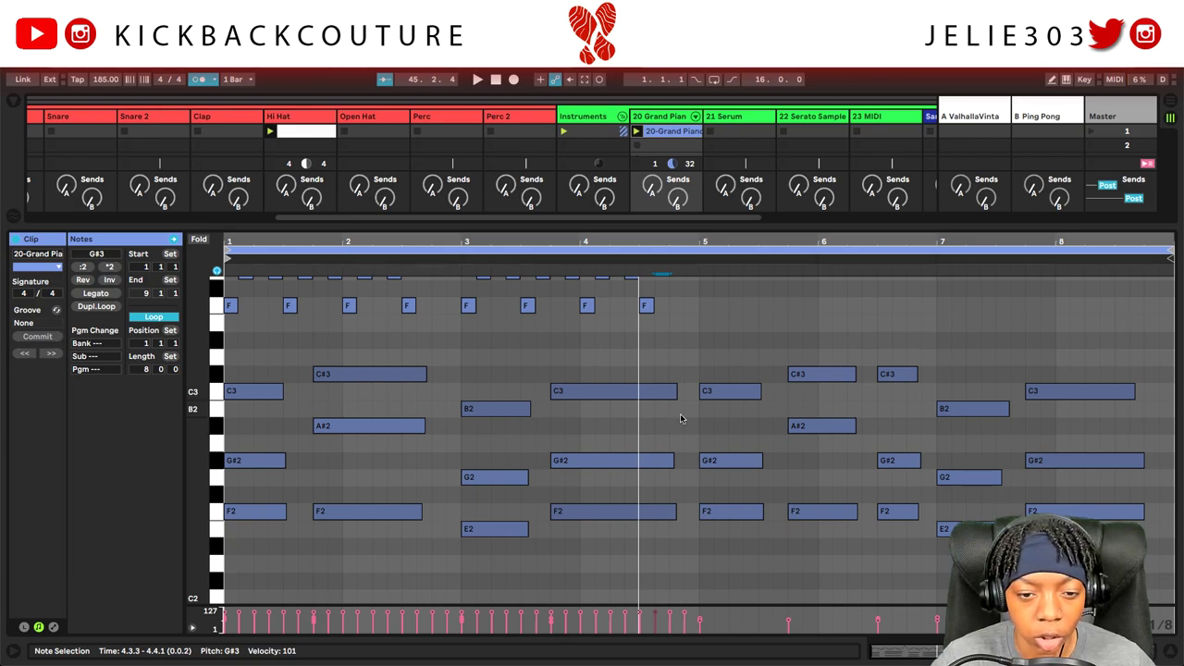
pyautogui.scroll(8, 682, 421)
pyautogui.click(657, 410)
pyautogui.click(658, 408)
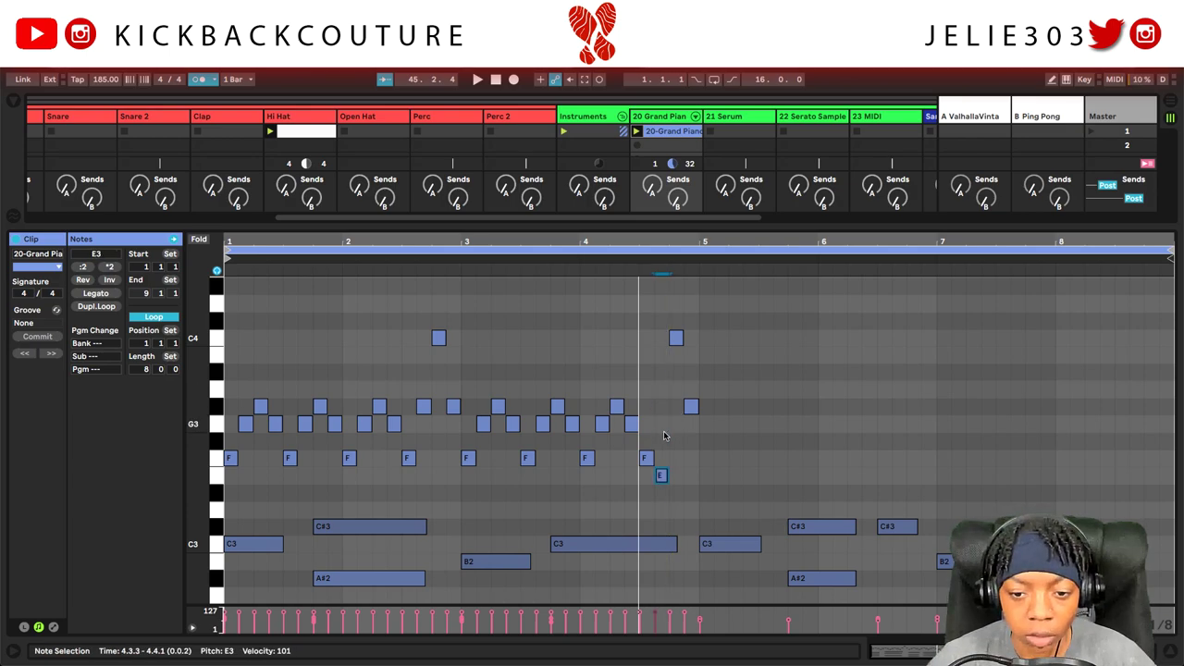
# Lower the melody note at 4.4.1 to G3 and move the last note of bar 4 to A#3.
pyautogui.moveTo(676, 342); pyautogui.dragTo(678, 408)
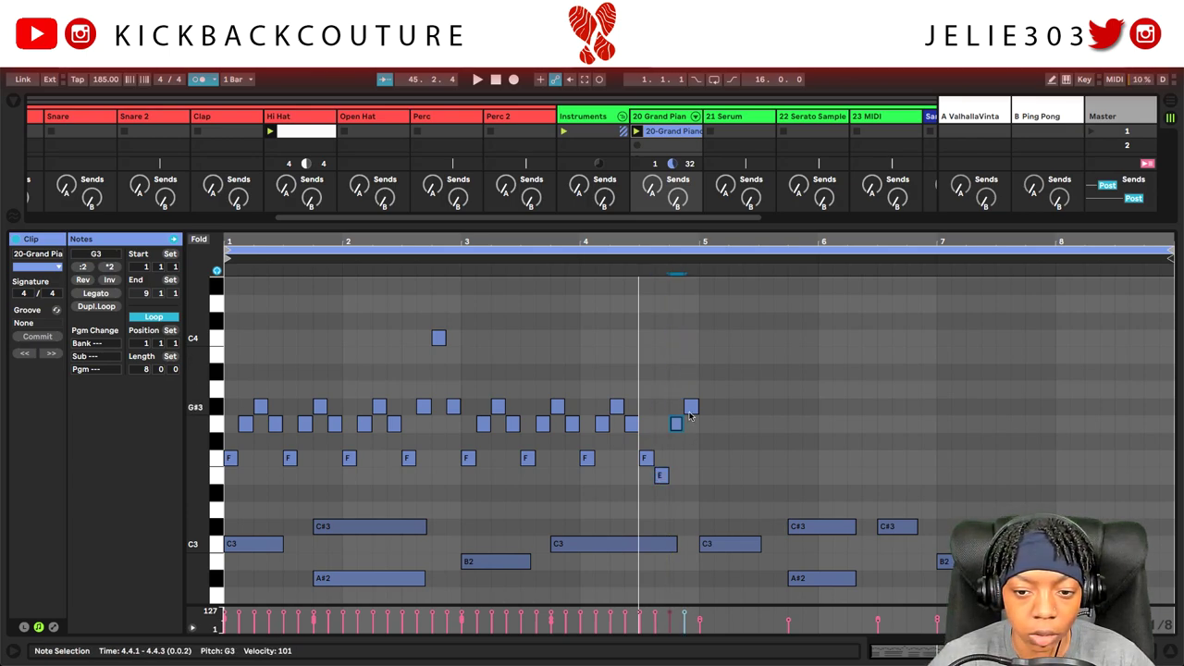
pyautogui.press('Up')
pyautogui.scroll(3, 689, 416)
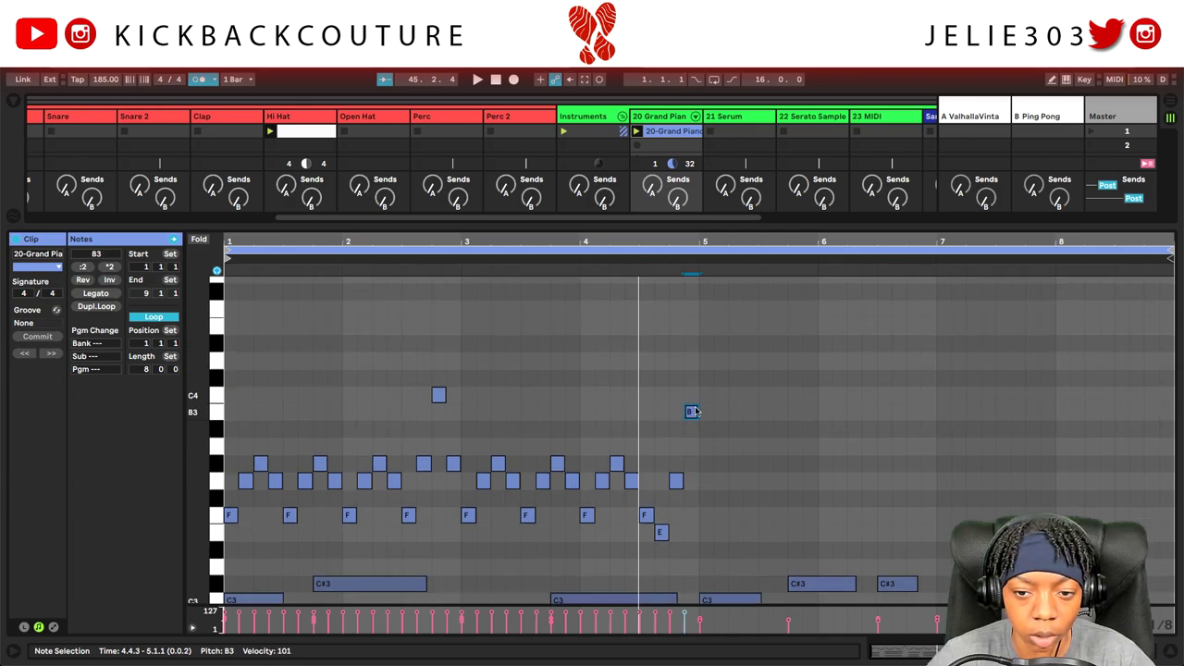
pyautogui.press('Down')
pyautogui.press('Down')
pyautogui.press('Down')
pyautogui.press('Down')
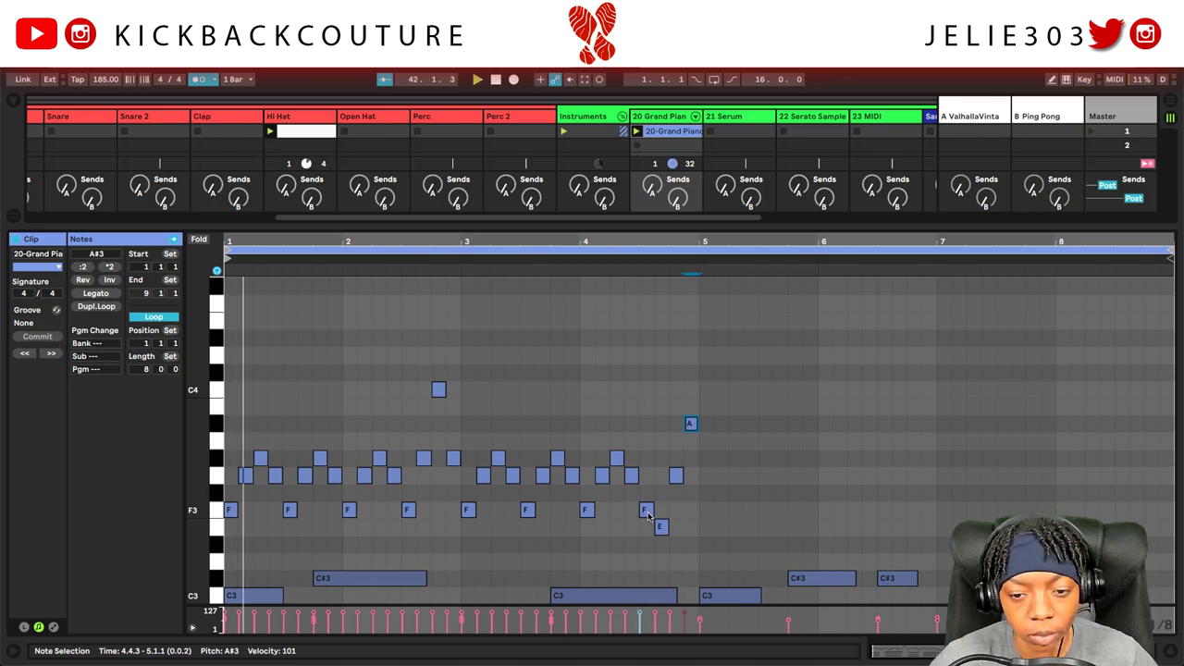
# Change the last four melody notes of bar 4 to F3, G3, A#3 and G#3.
pyautogui.scroll(-2, 633, 498)
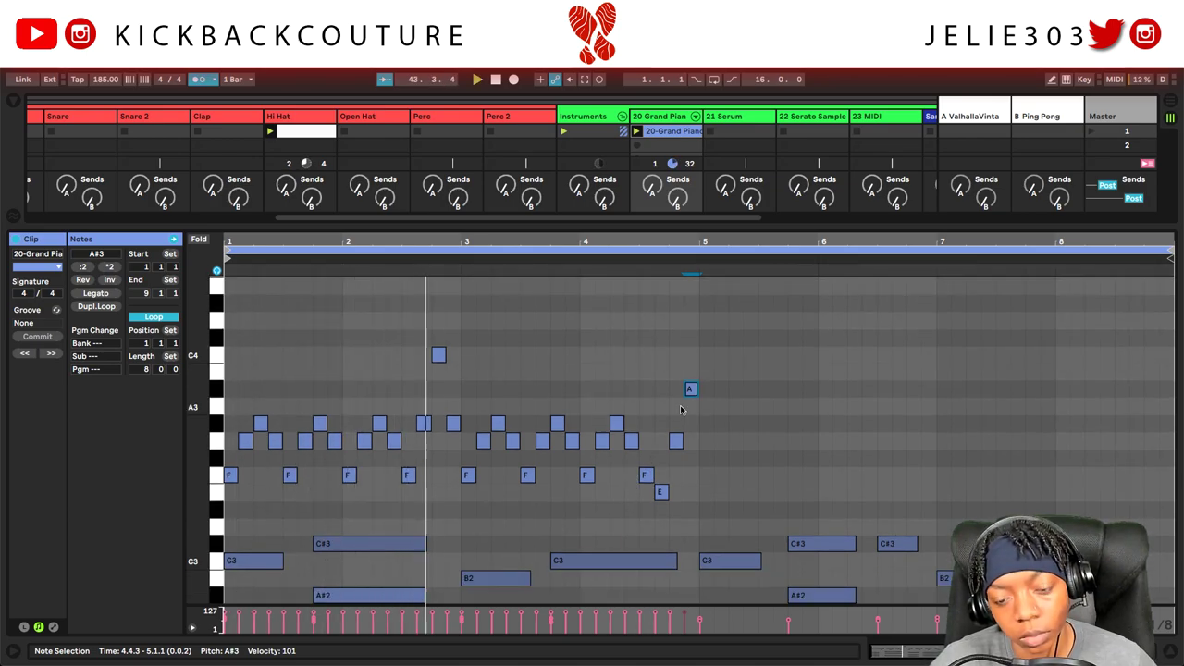
pyautogui.press('Up')
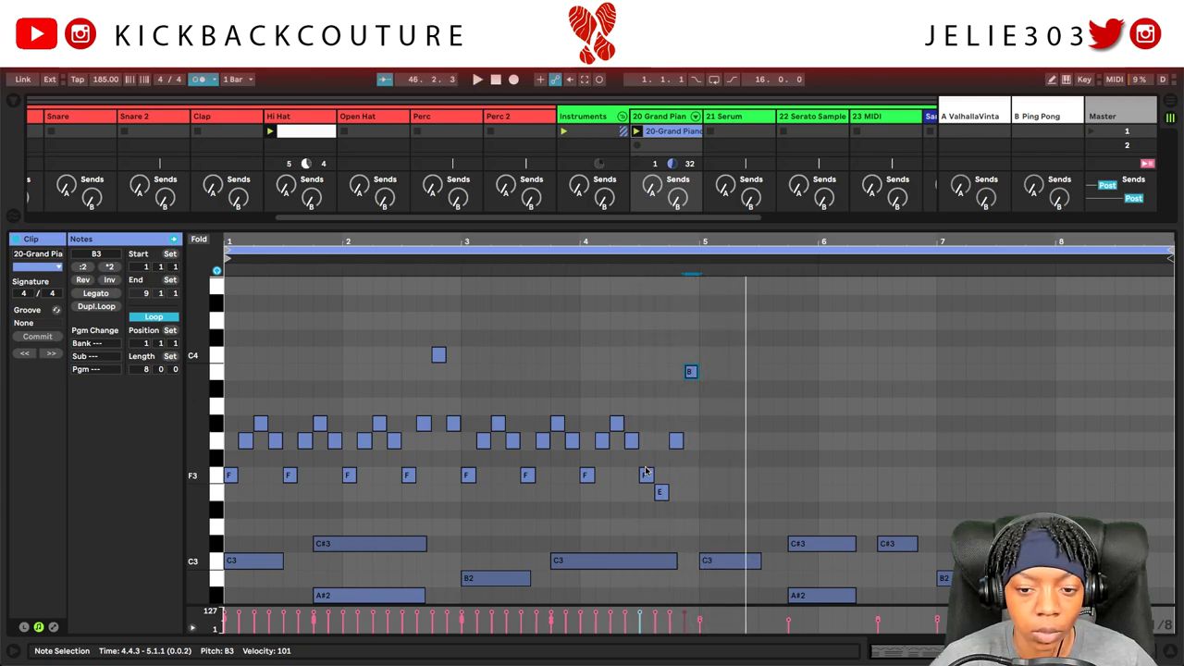
pyautogui.moveTo(673, 441); pyautogui.dragTo(697, 376)
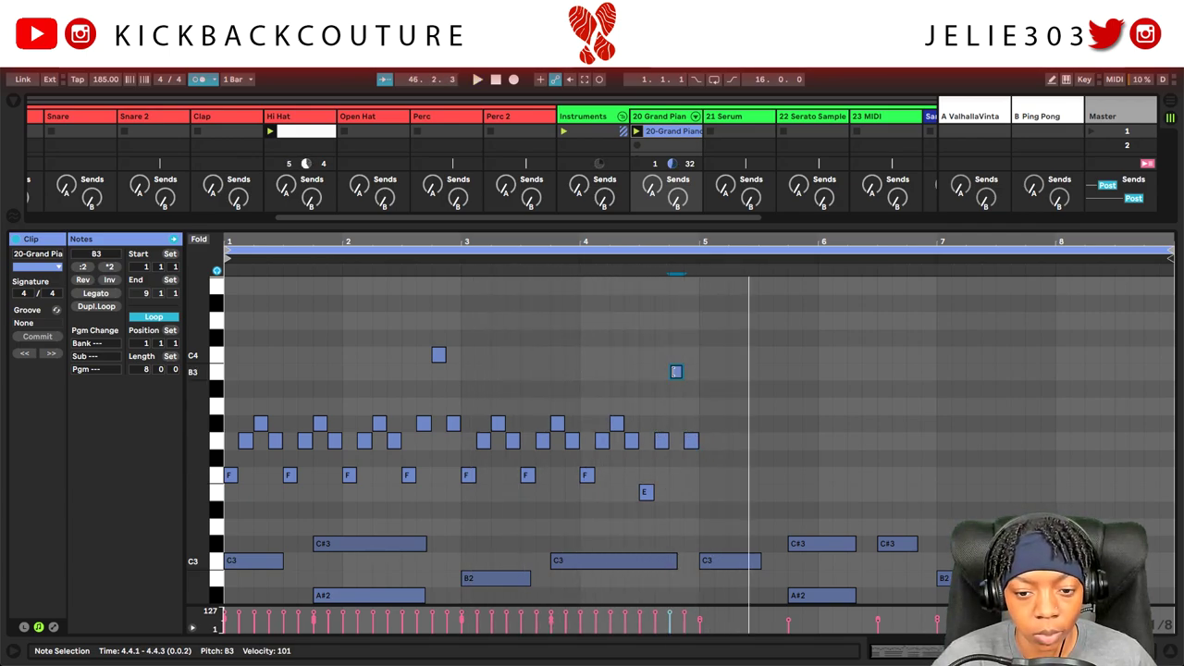
pyautogui.scroll(-5, 676, 425)
pyautogui.scroll(4, 685, 441)
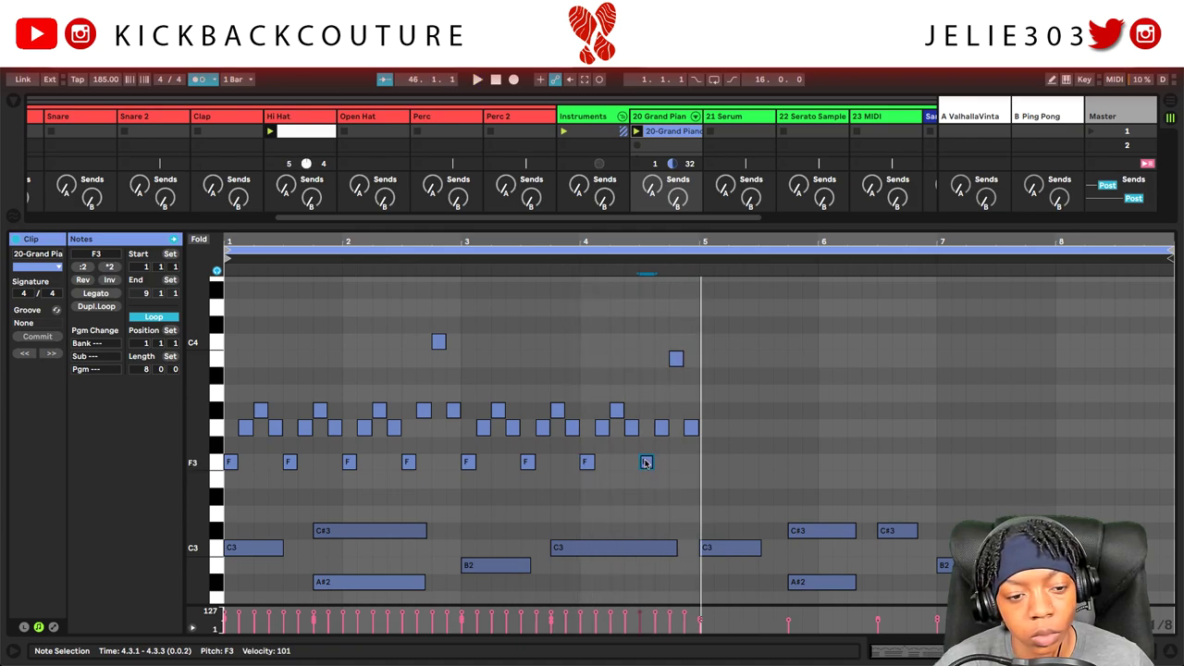
pyautogui.scroll(-2, 650, 469)
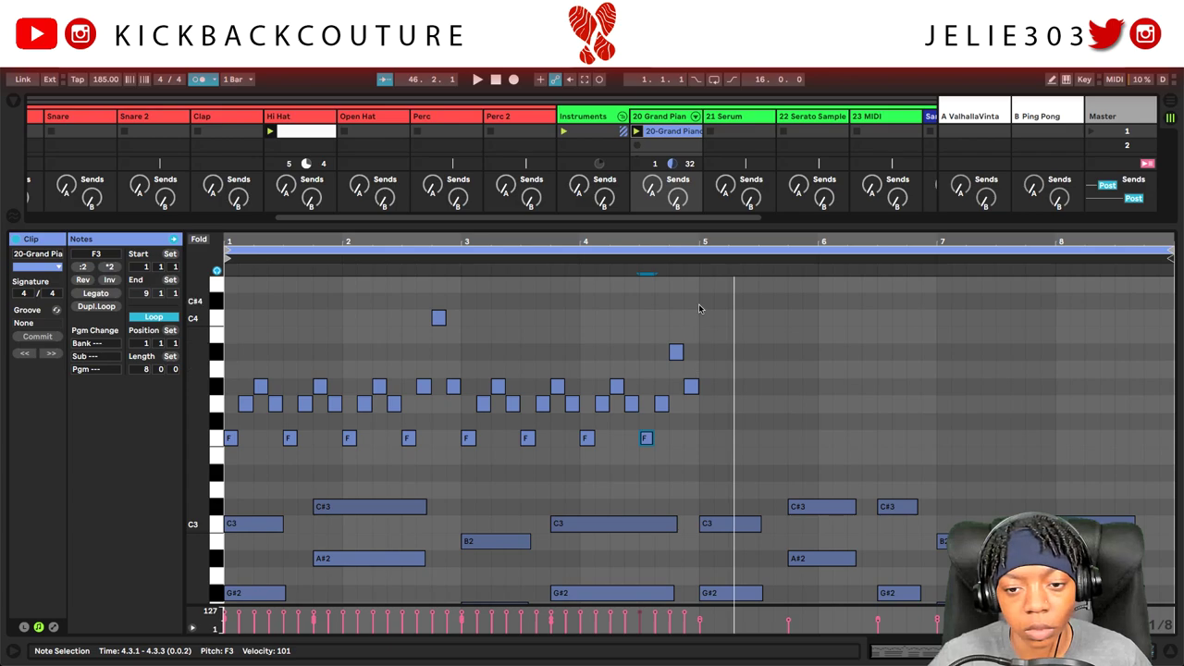
# Duplicate the four-bar arpeggio melody above the chords into bars 5 to 8.
pyautogui.moveTo(697, 317); pyautogui.dragTo(246, 444)
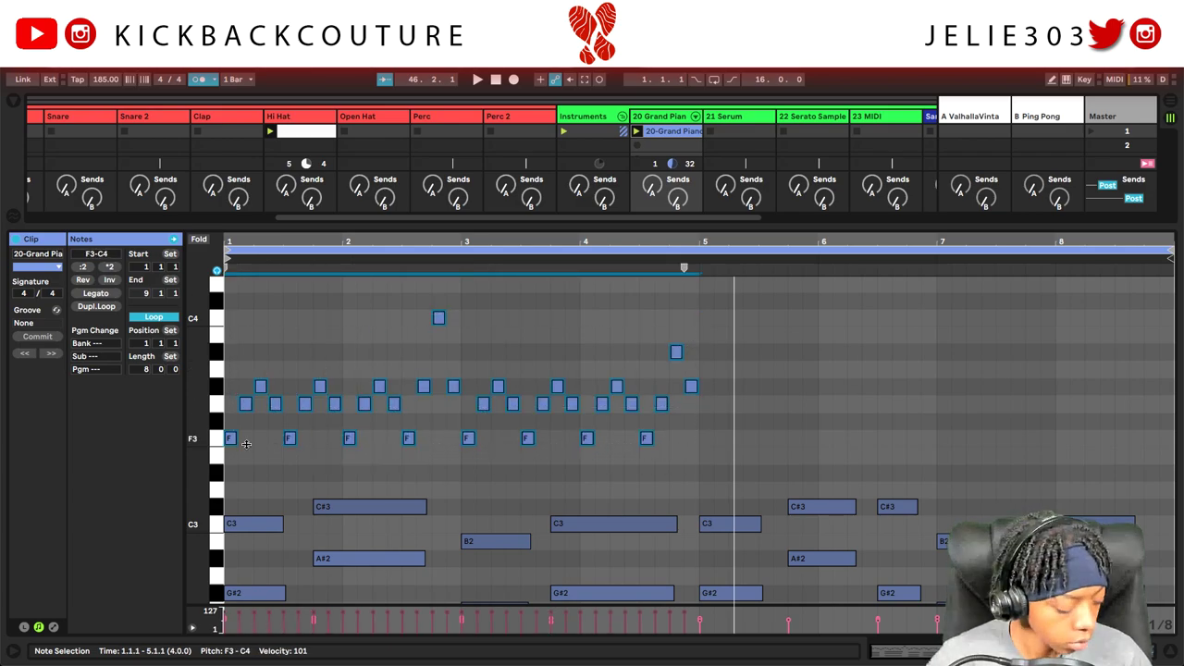
pyautogui.hotkey('ctrl', 'd')
pyautogui.click(730, 423)
pyautogui.scroll(-4, 702, 472)
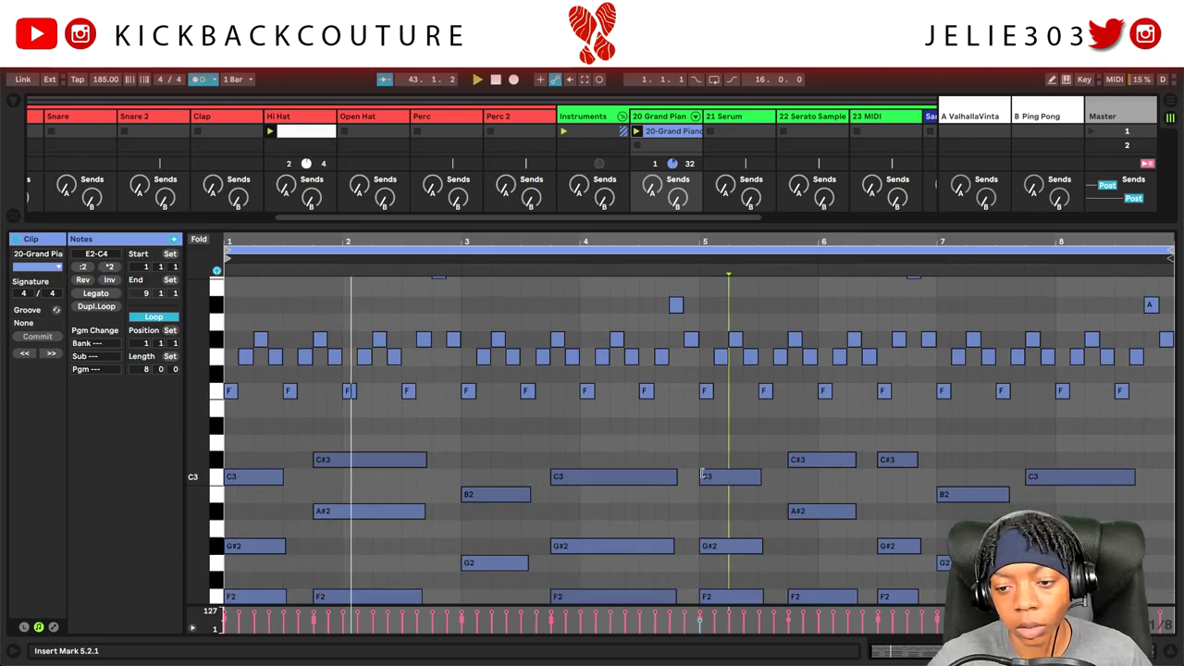
pyautogui.scroll(2, 703, 473)
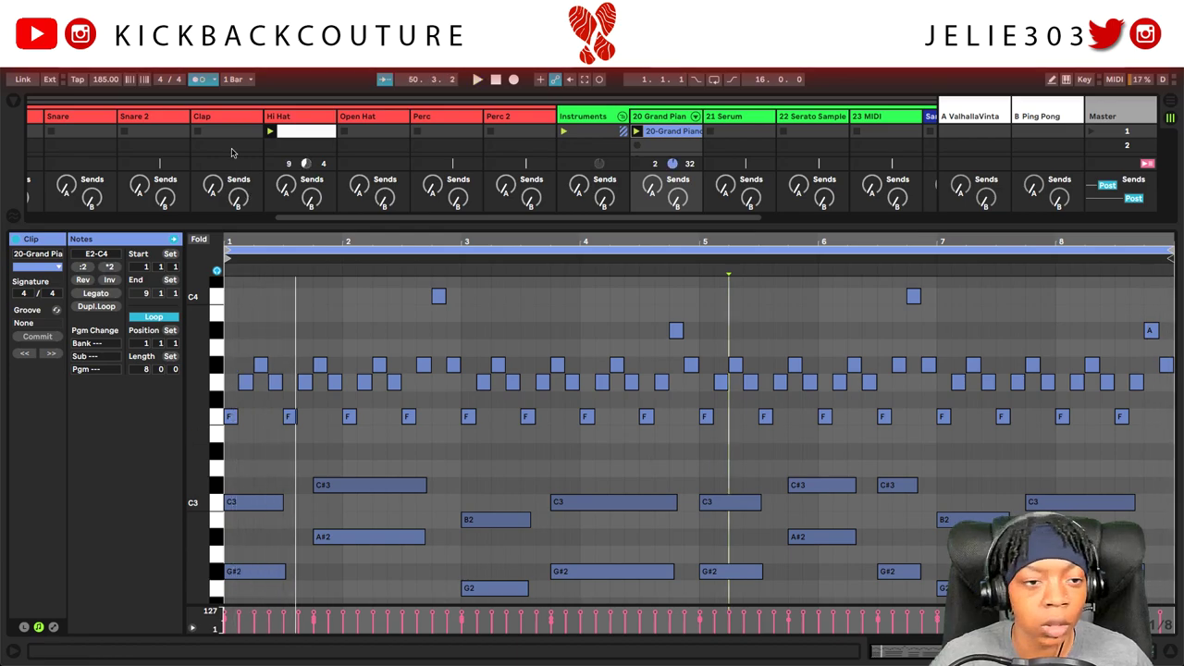
# Load ElectraX on track 20 in place of the Grand Piano instrument.
pyautogui.click(662, 117)
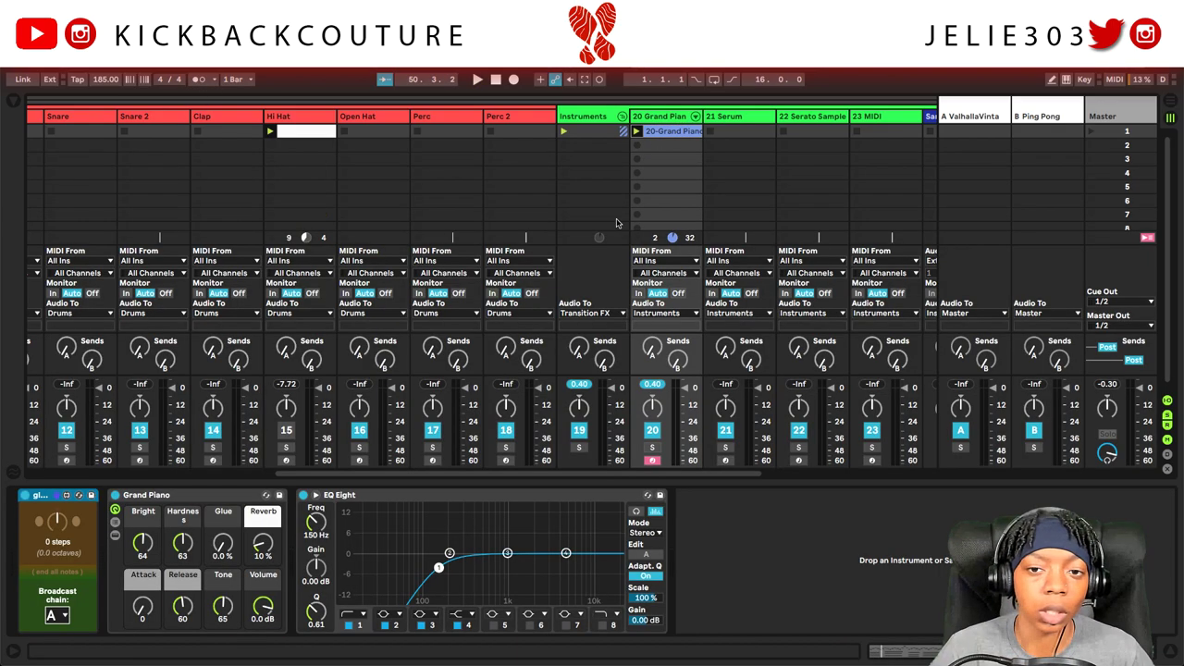
pyautogui.rightClick(704, 521)
pyautogui.moveTo(763, 525)
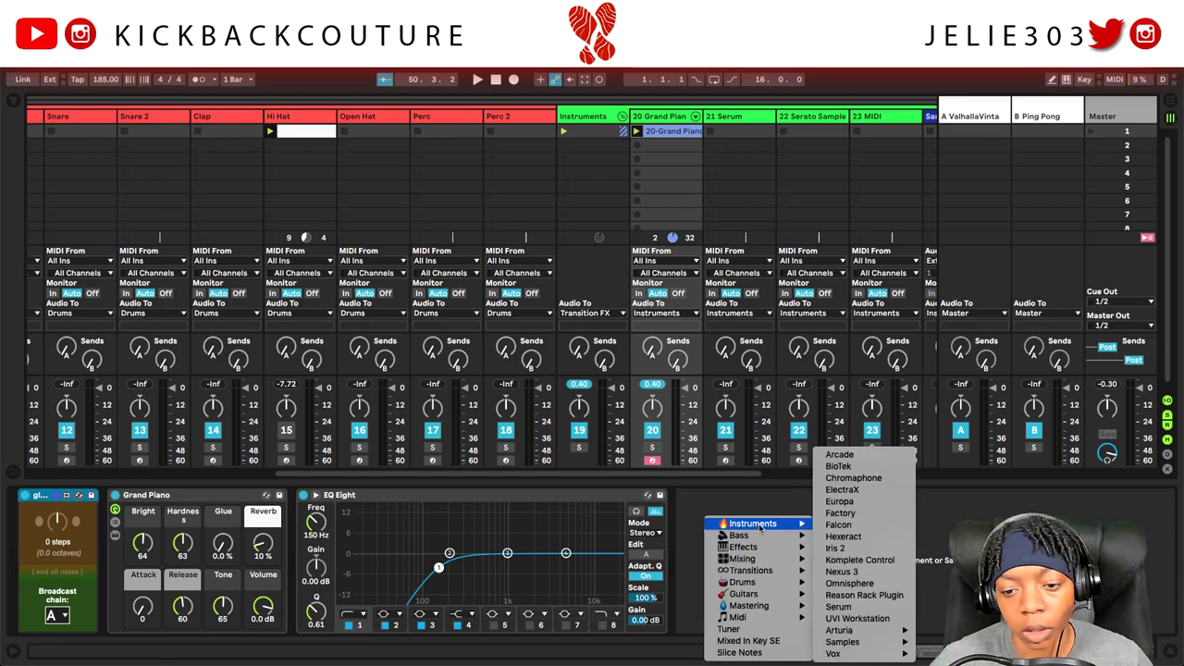
pyautogui.click(844, 490)
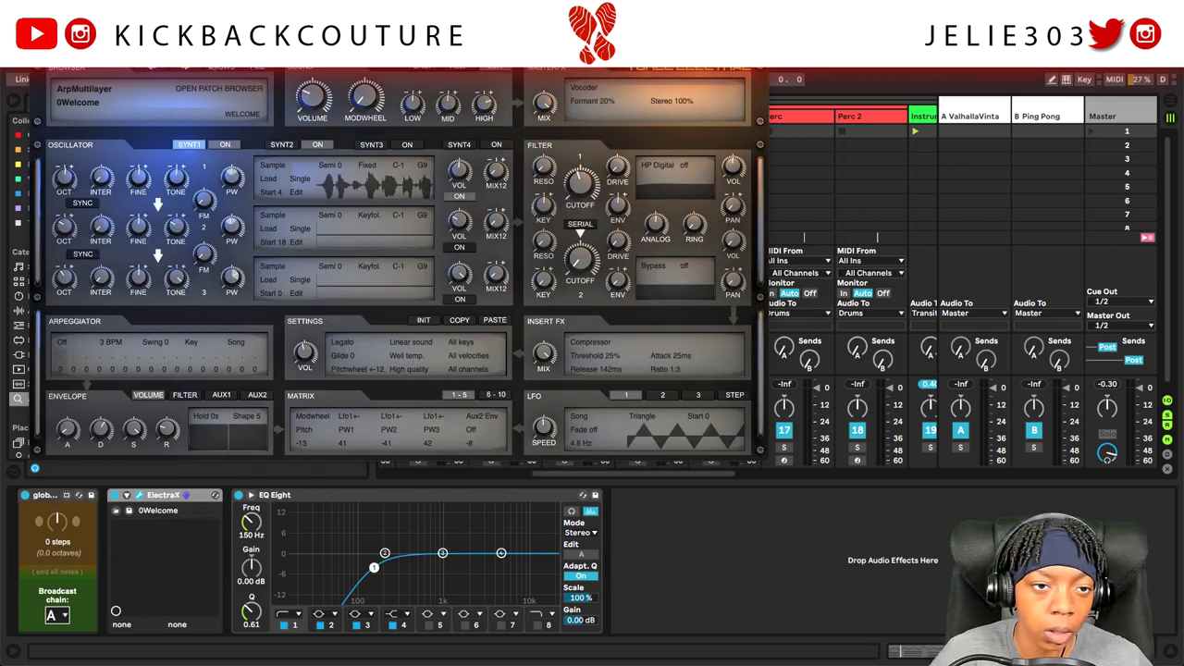
# Browse ElectraX's patch banks and choose the KC Venomous XP bank.
pyautogui.click(206, 89)
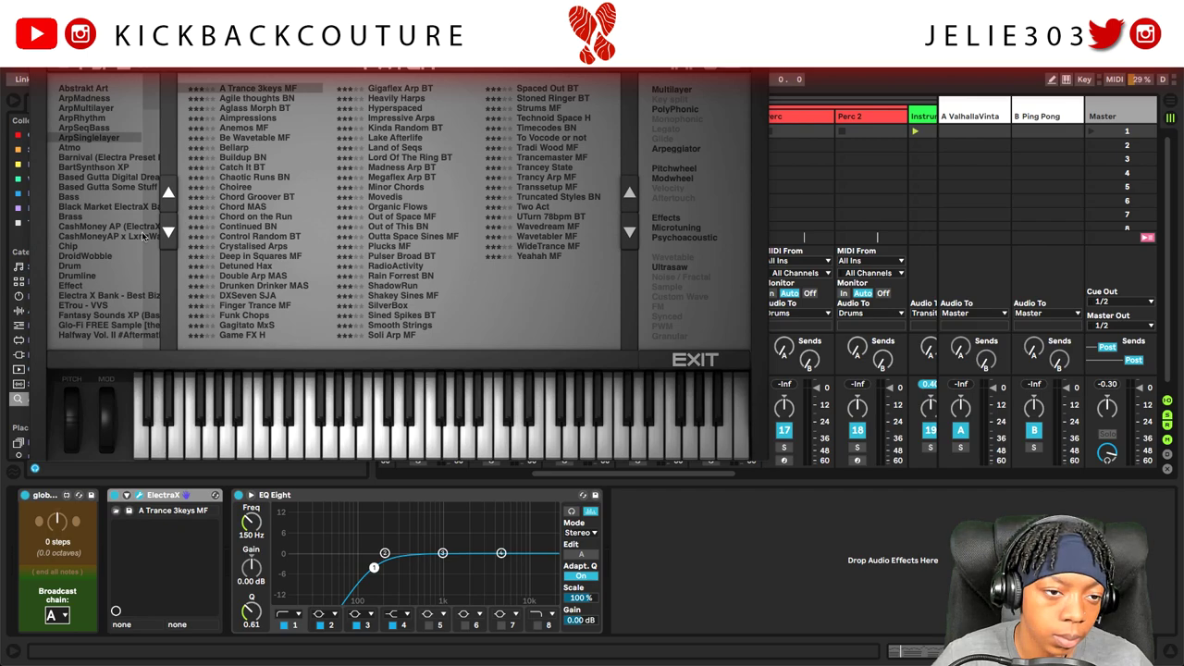
pyautogui.scroll(-12, 162, 174)
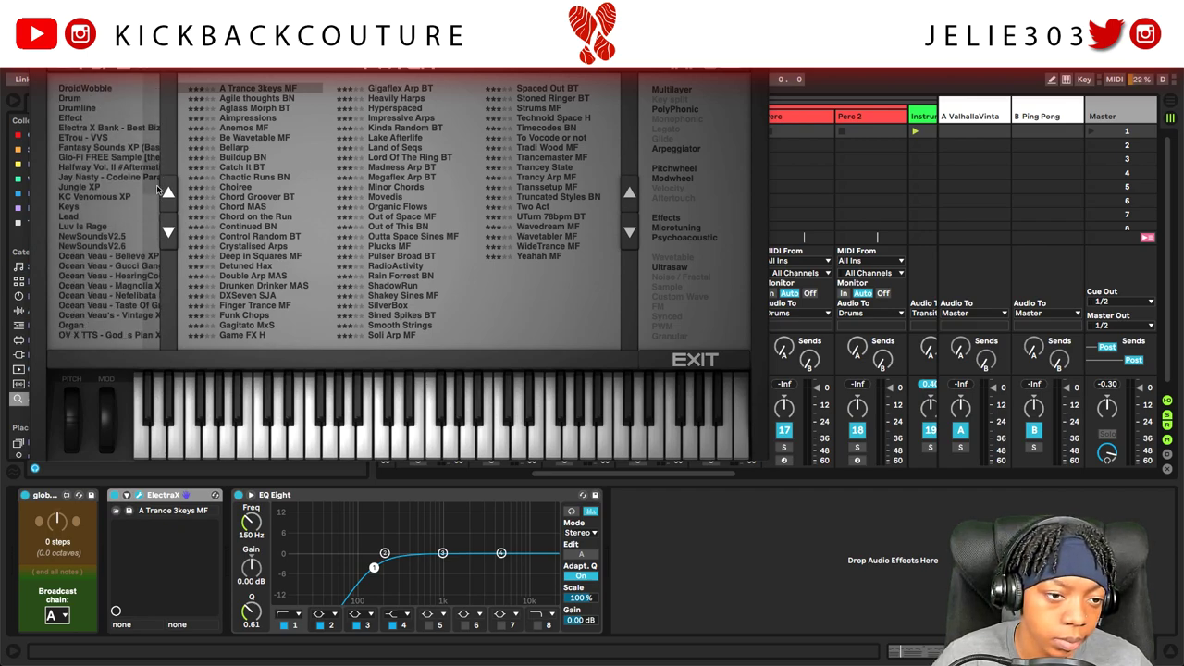
pyautogui.scroll(-3, 159, 226)
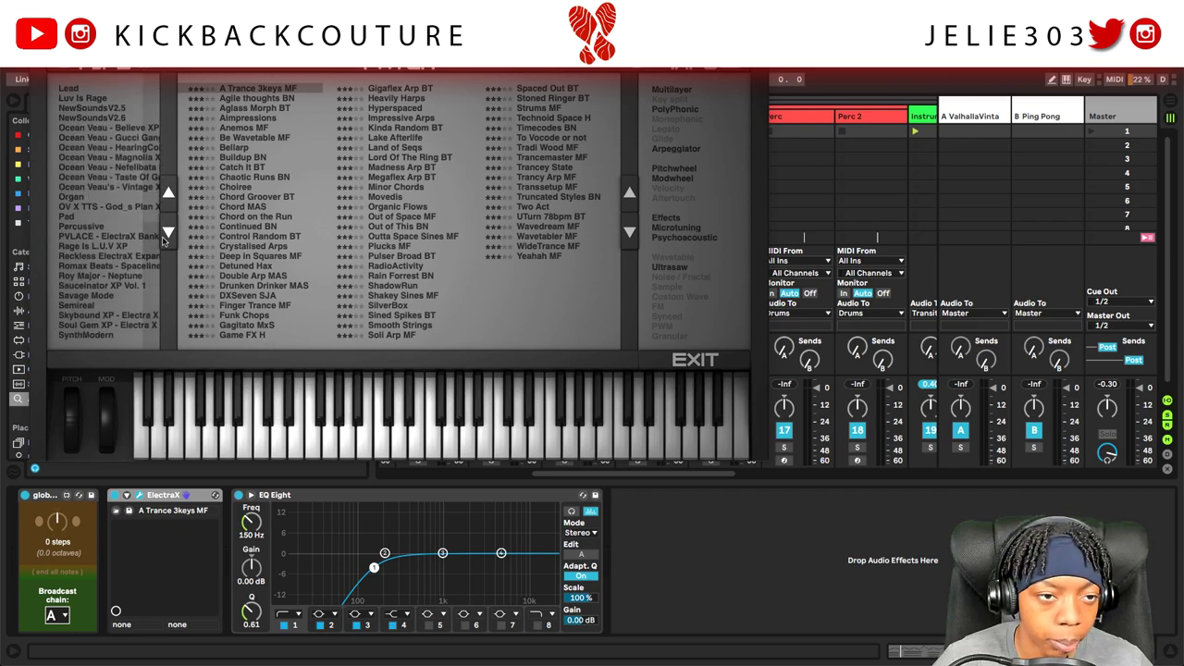
pyautogui.scroll(-2, 165, 242)
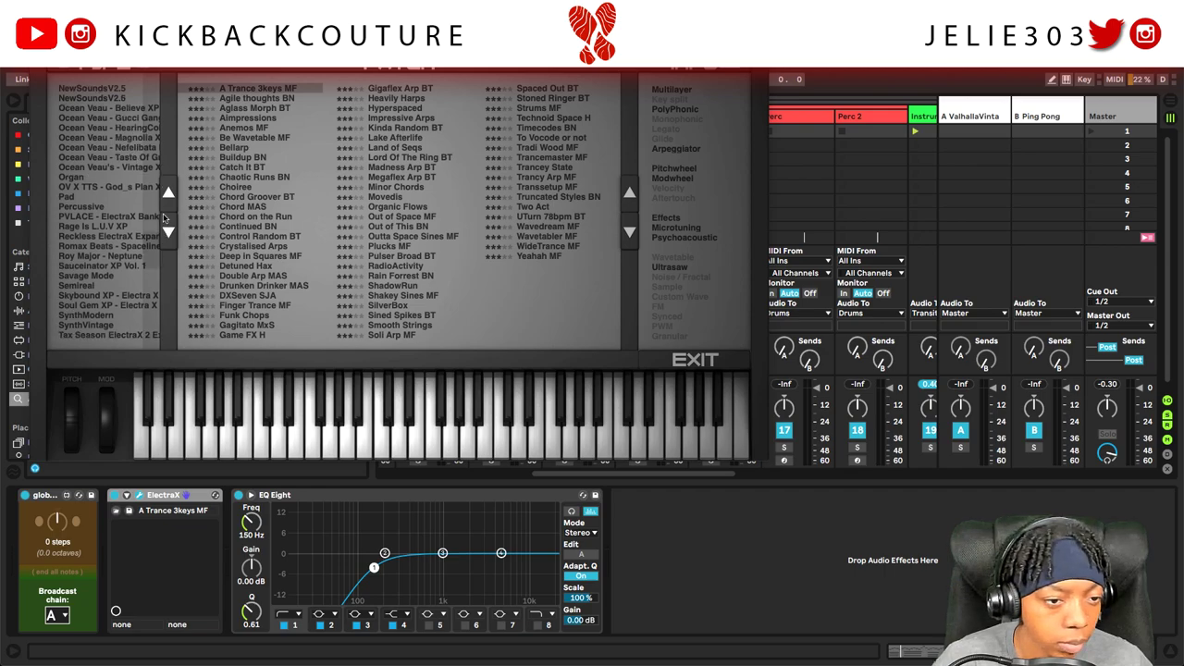
pyautogui.scroll(18, 165, 213)
pyautogui.click(115, 227)
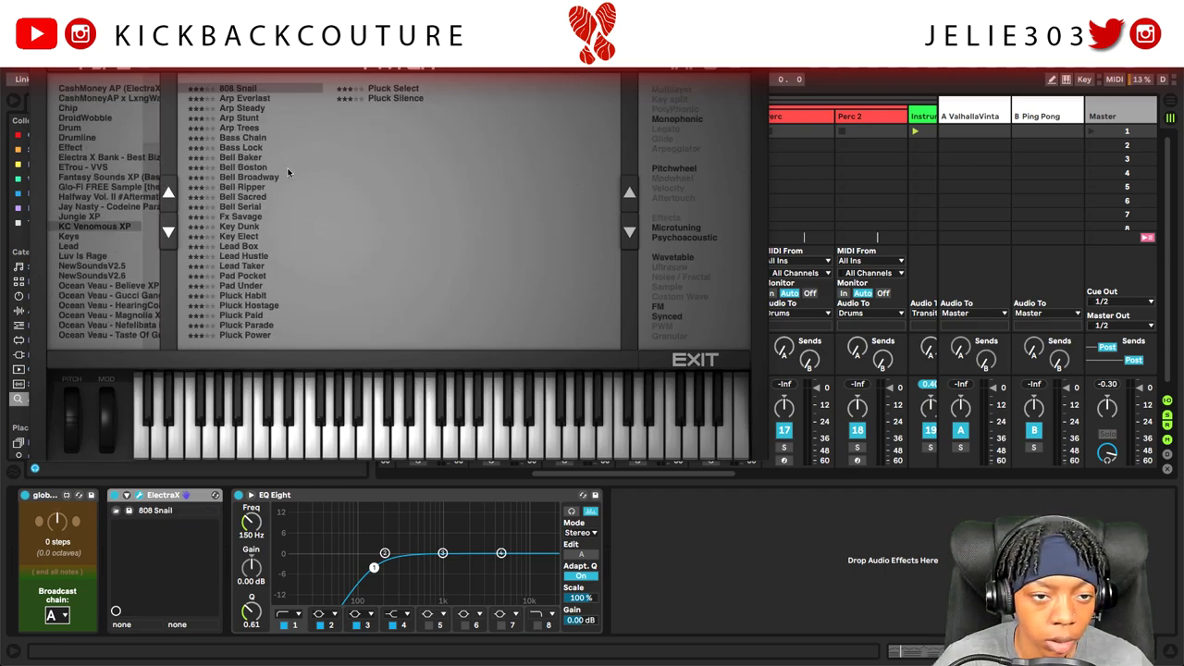
# Audition the bank's bell patches, load Bell Ripper and exit the patch browser.
pyautogui.click(261, 189)
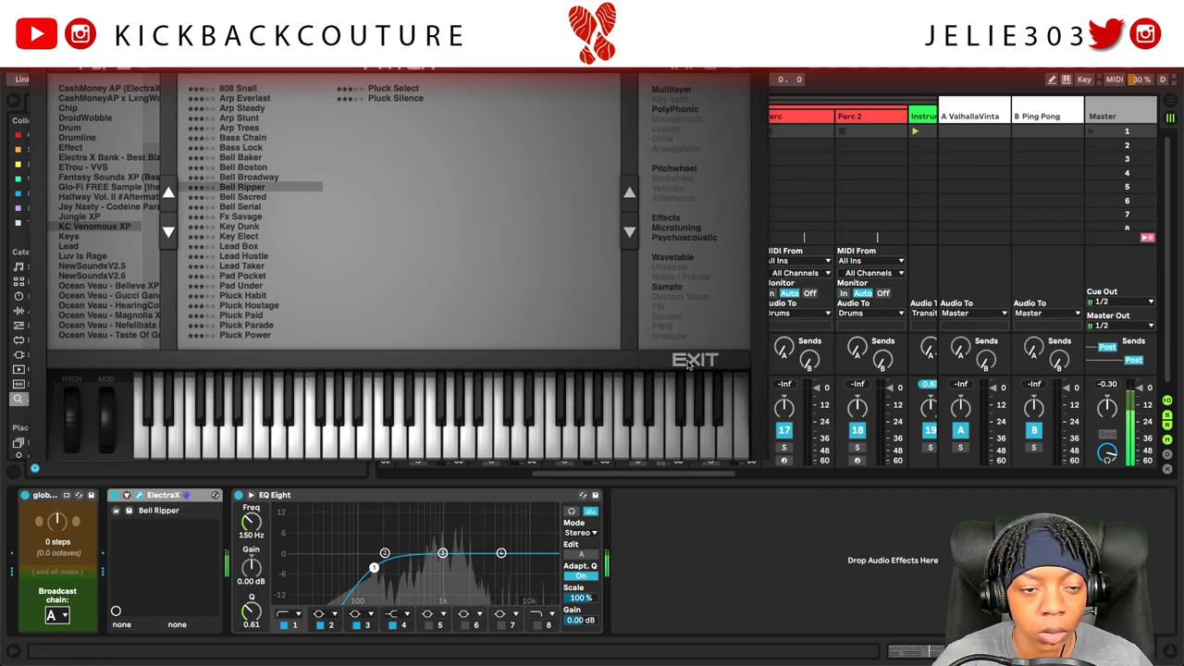
pyautogui.press('Down')
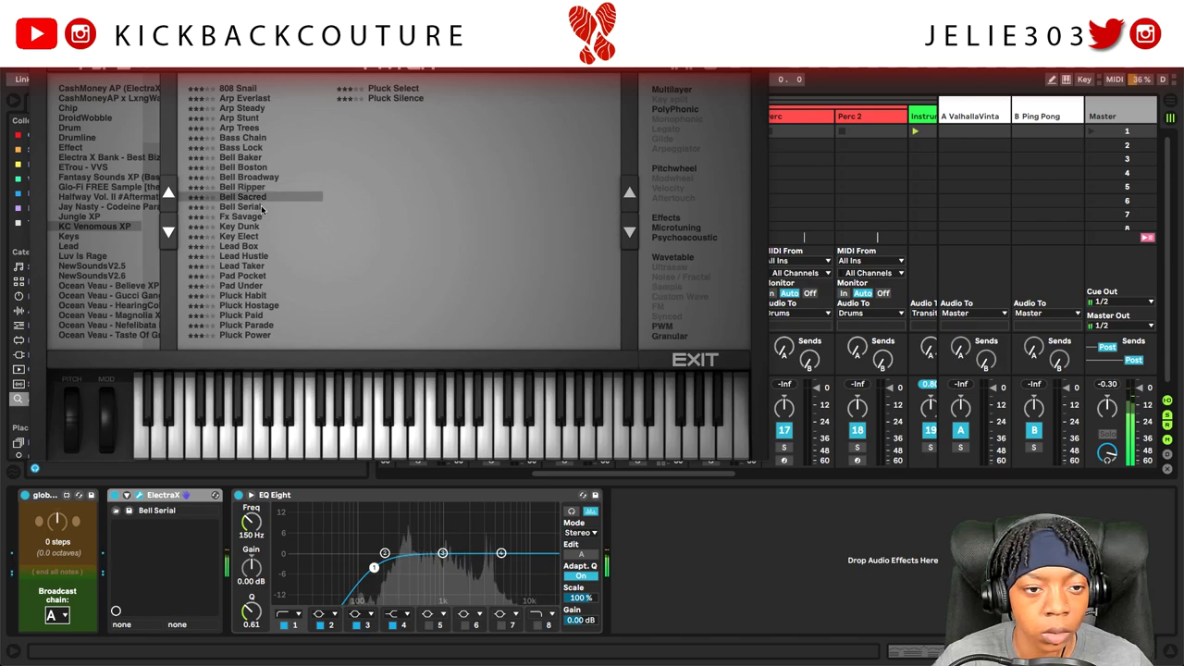
pyautogui.press('Down')
pyautogui.click(269, 179)
pyautogui.press('Down')
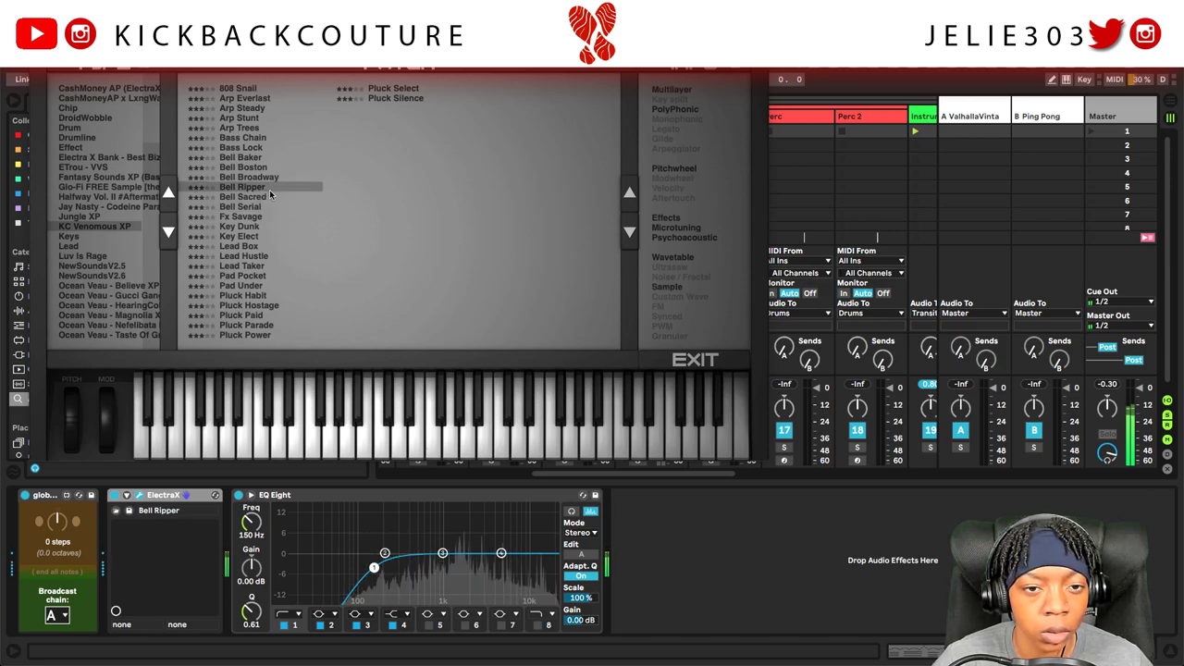
pyautogui.click(680, 365)
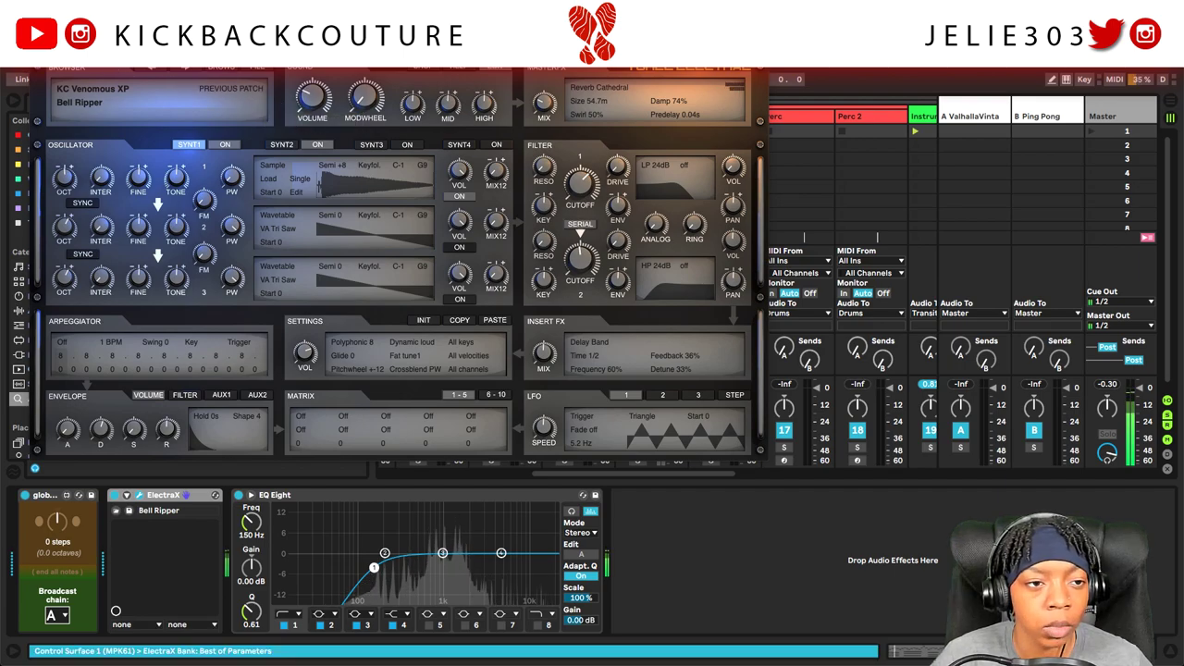
# Hide the ElectraX plug-in window and collapse the library browser to reveal the drum tracks.
pyautogui.press('super+alt+p')
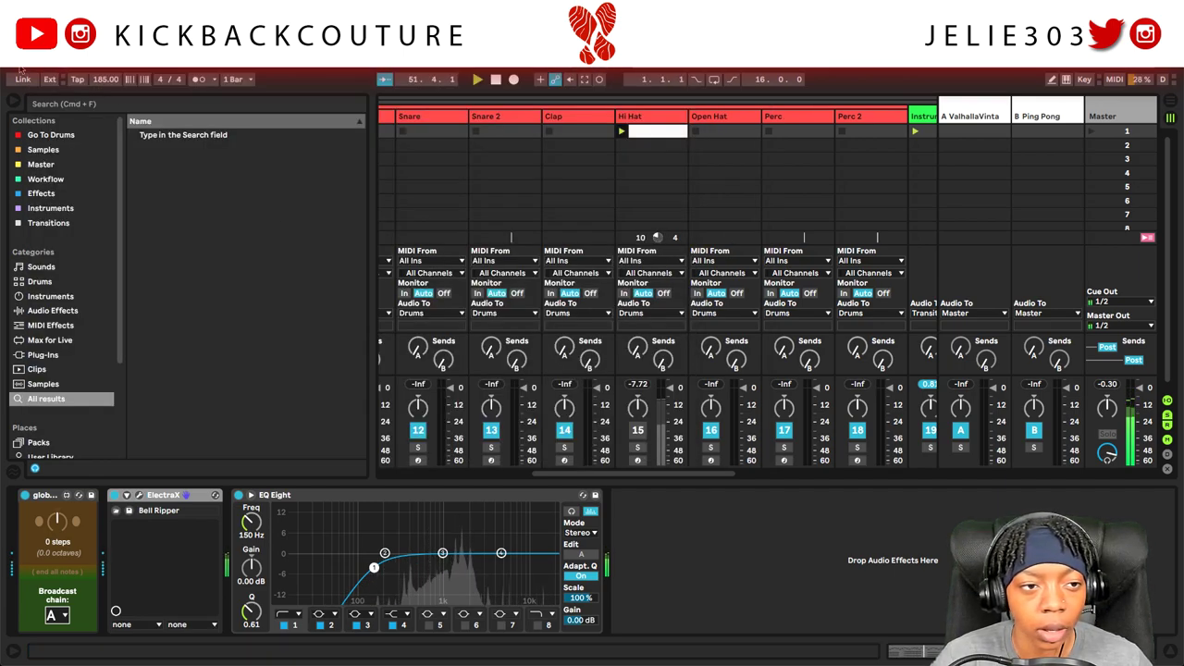
pyautogui.click(13, 102)
pyautogui.hscroll(-3, 278, 166)
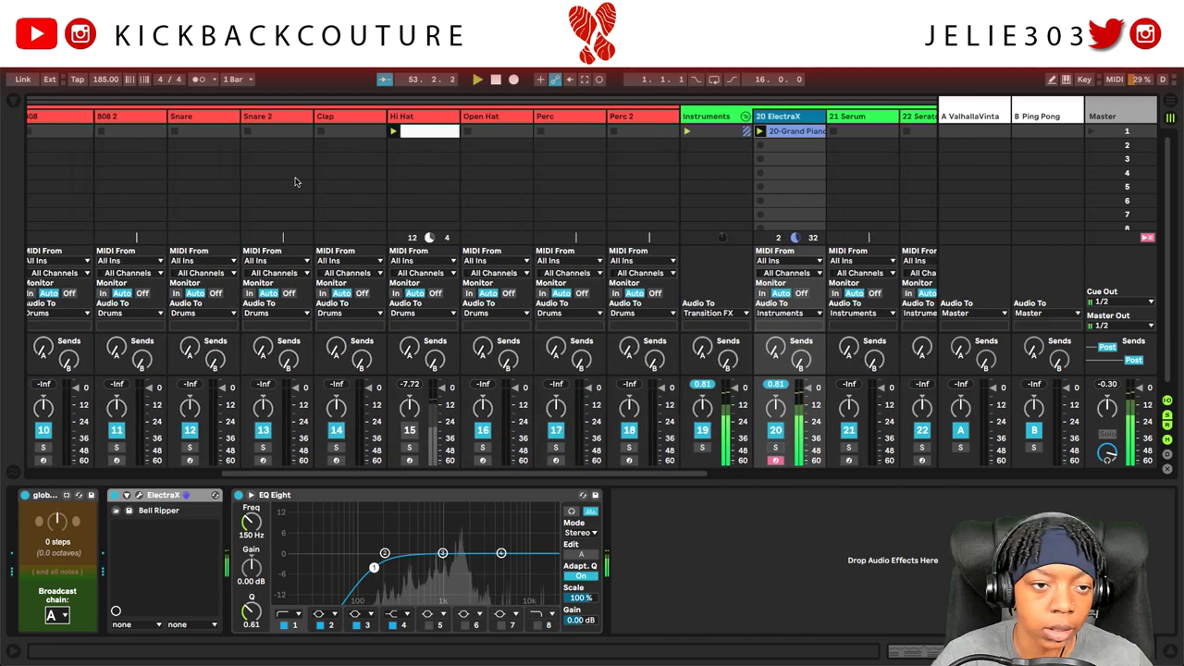
# Create a one-bar clip in the Snare track's first slot with a C3 hit on beat 1.3.
pyautogui.click(250, 118)
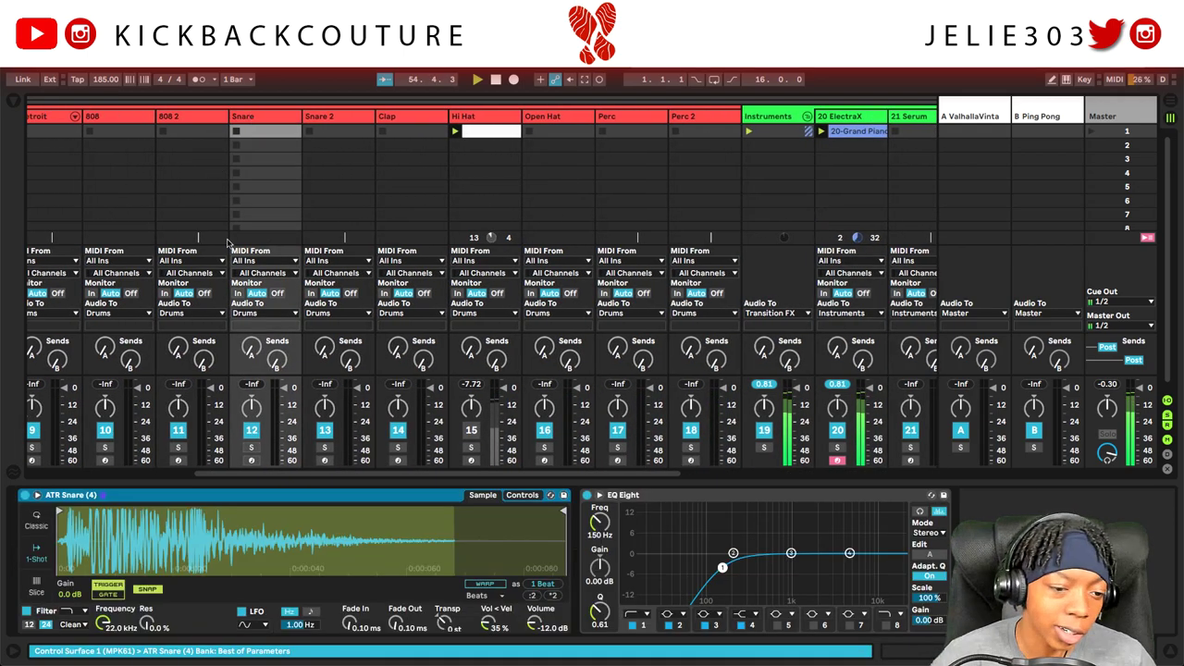
pyautogui.doubleClick(263, 133)
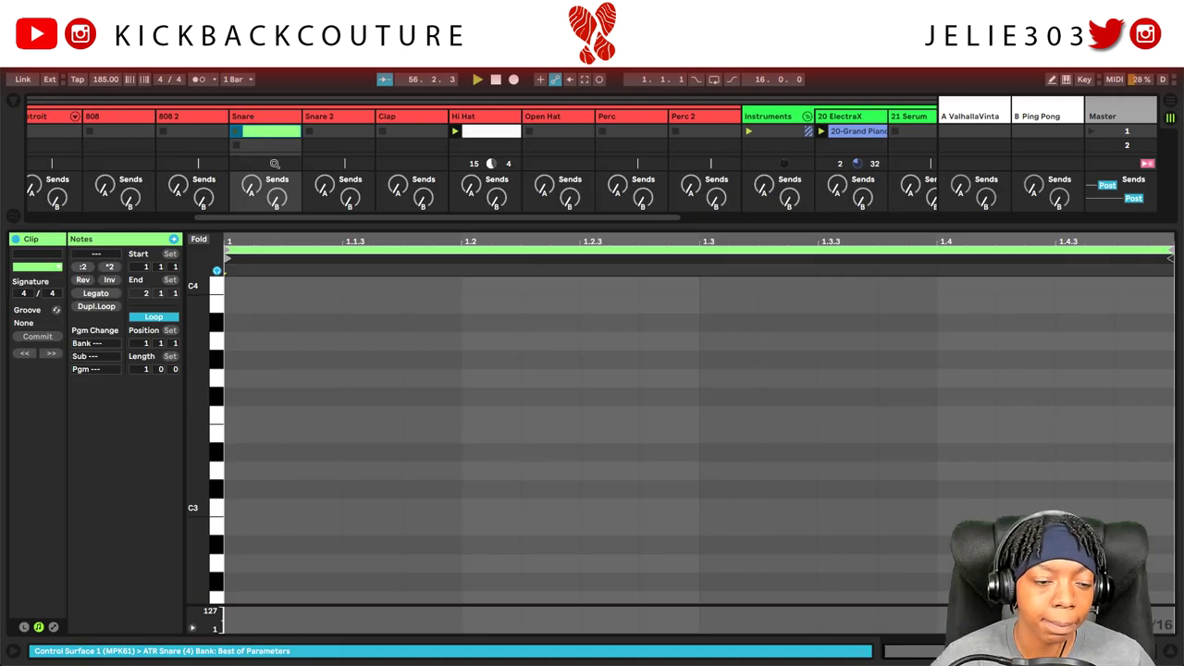
pyautogui.doubleClick(728, 508)
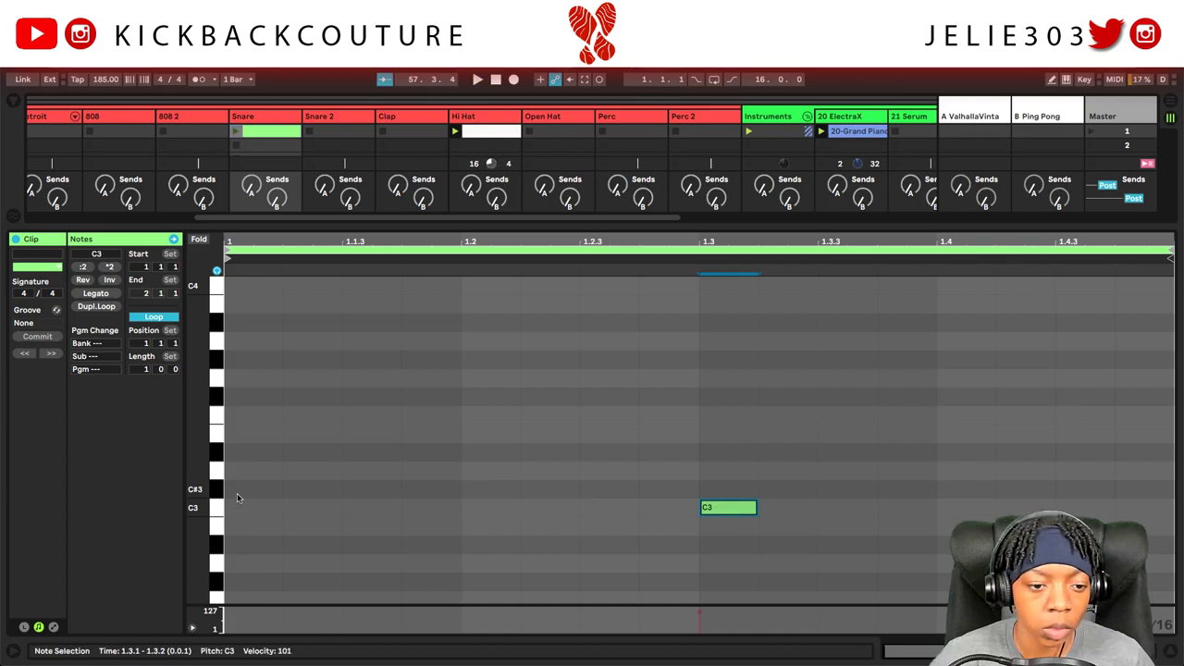
# Launch the snare clip and set the ATR Snare (4) sample volume to -10.7 dB.
pyautogui.click(237, 133)
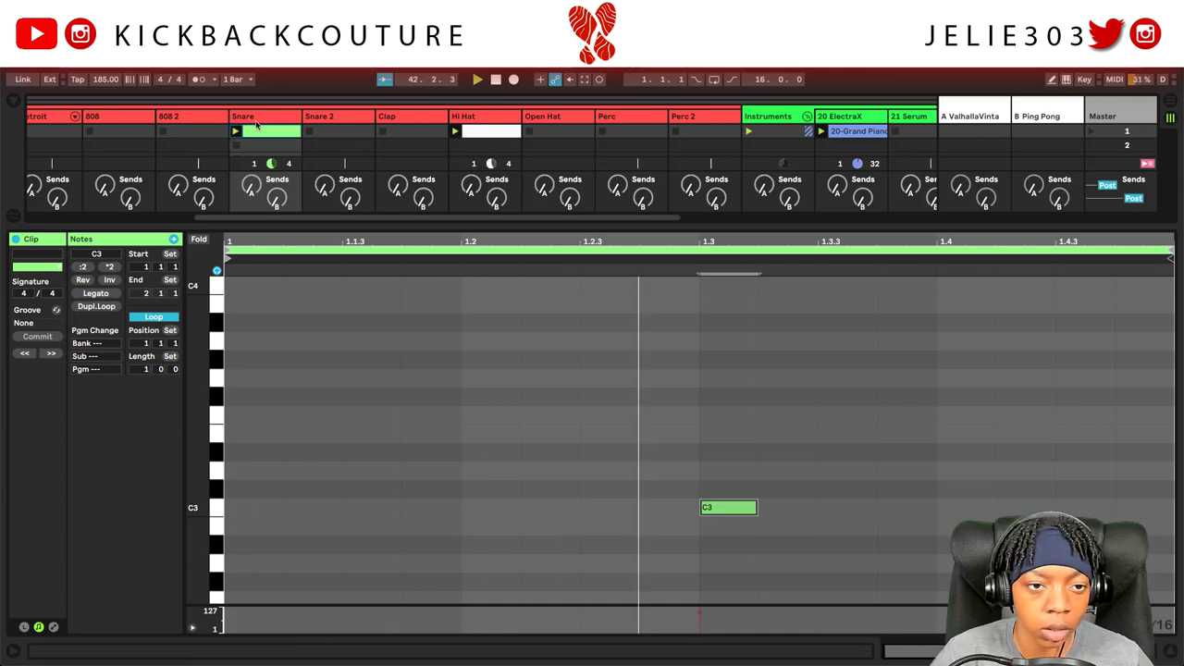
pyautogui.click(259, 120)
pyautogui.moveTo(533, 625)
pyautogui.mouseDown()
pyautogui.moveTo(533, 602)
pyautogui.moveTo(533, 621)
pyautogui.mouseUp()
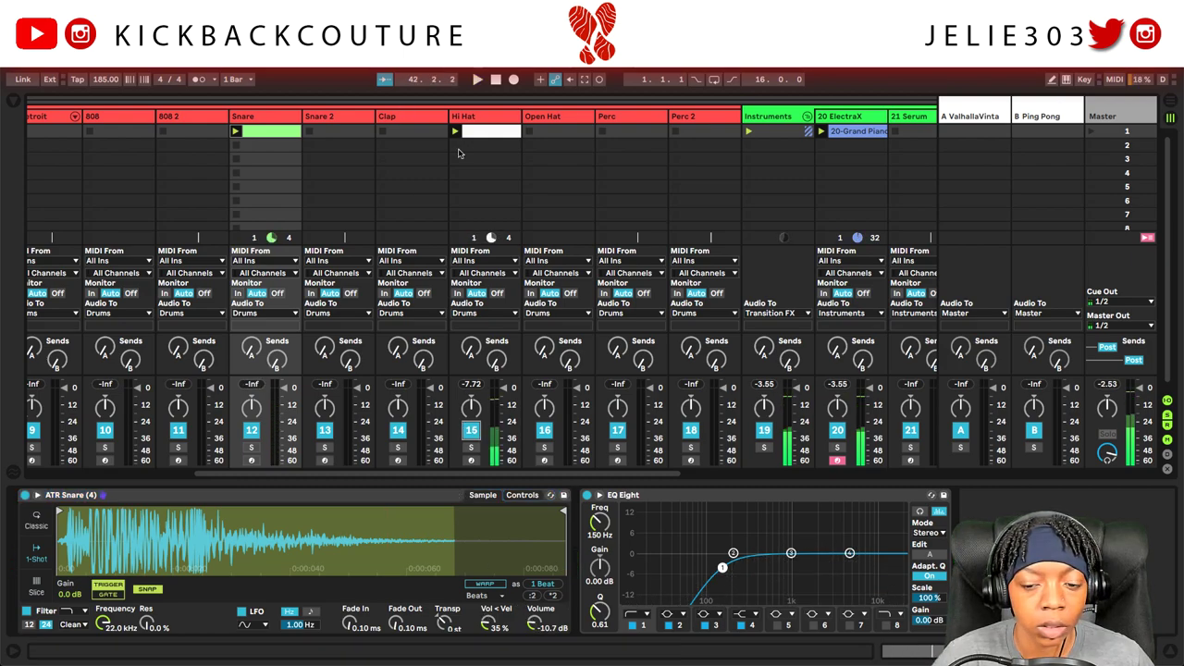
# Open the Hi Hat clip and set its loop length to 4 bars.
pyautogui.doubleClick(481, 130)
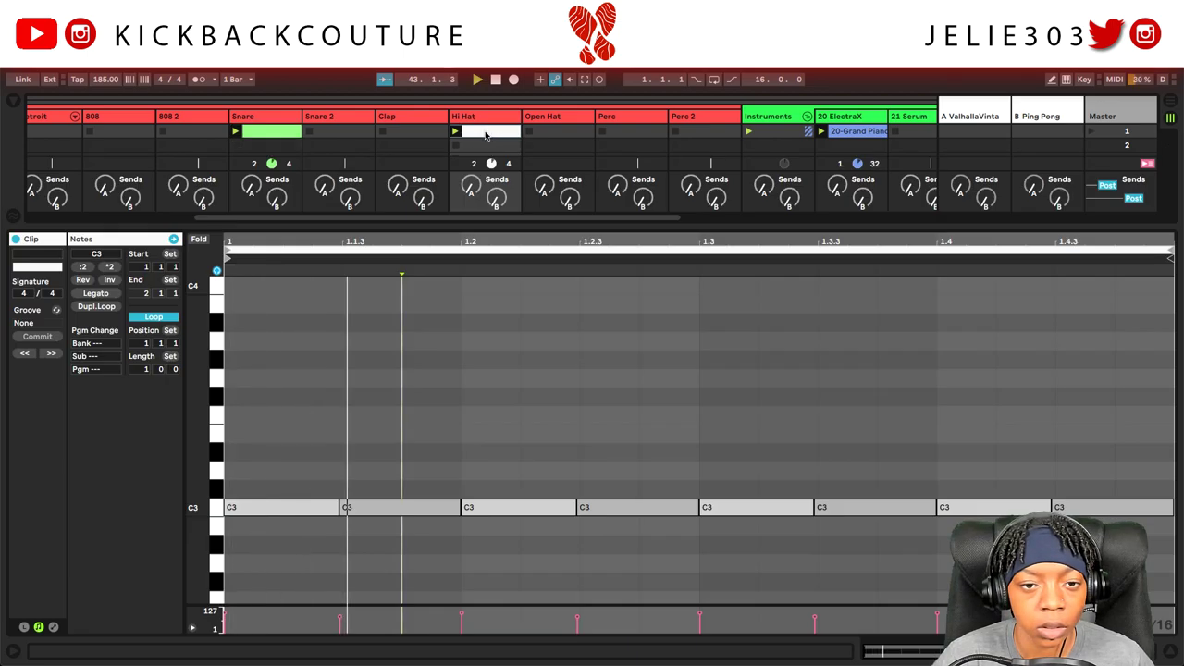
pyautogui.click(145, 370)
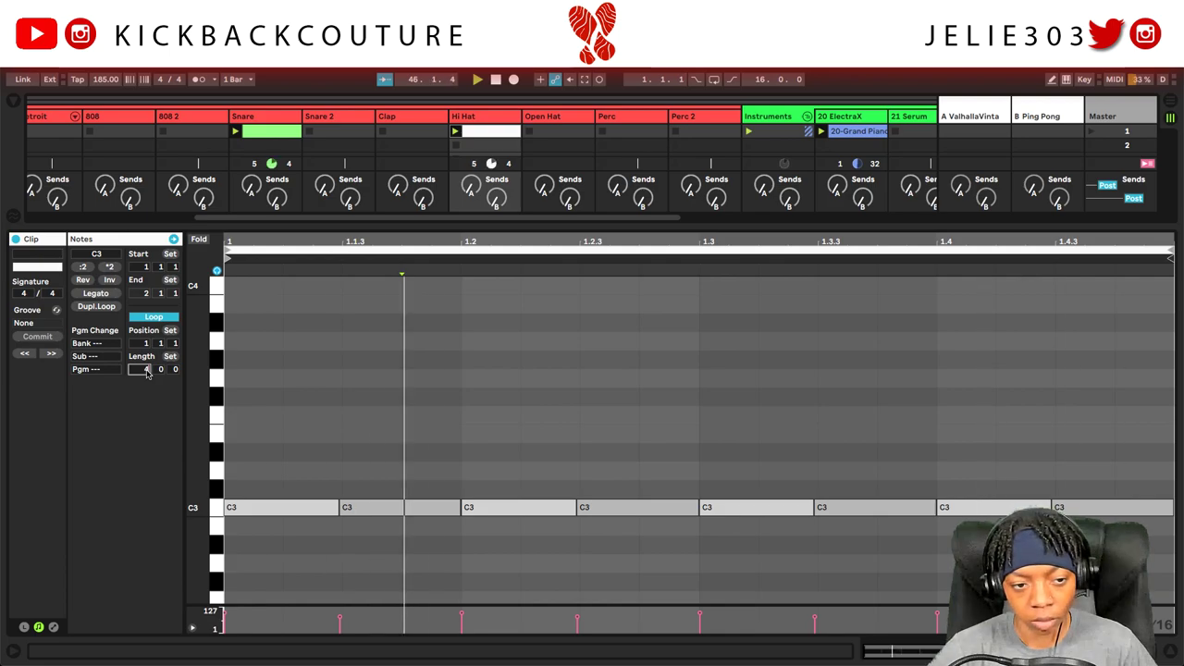
pyautogui.write('4')
pyautogui.press('Return')
# Duplicate the first bar of C3 hi-hat notes into bar 2.
pyautogui.moveTo(454, 474); pyautogui.dragTo(182, 535)
pyautogui.hotkey('ctrl', 'd')
pyautogui.click(563, 536)
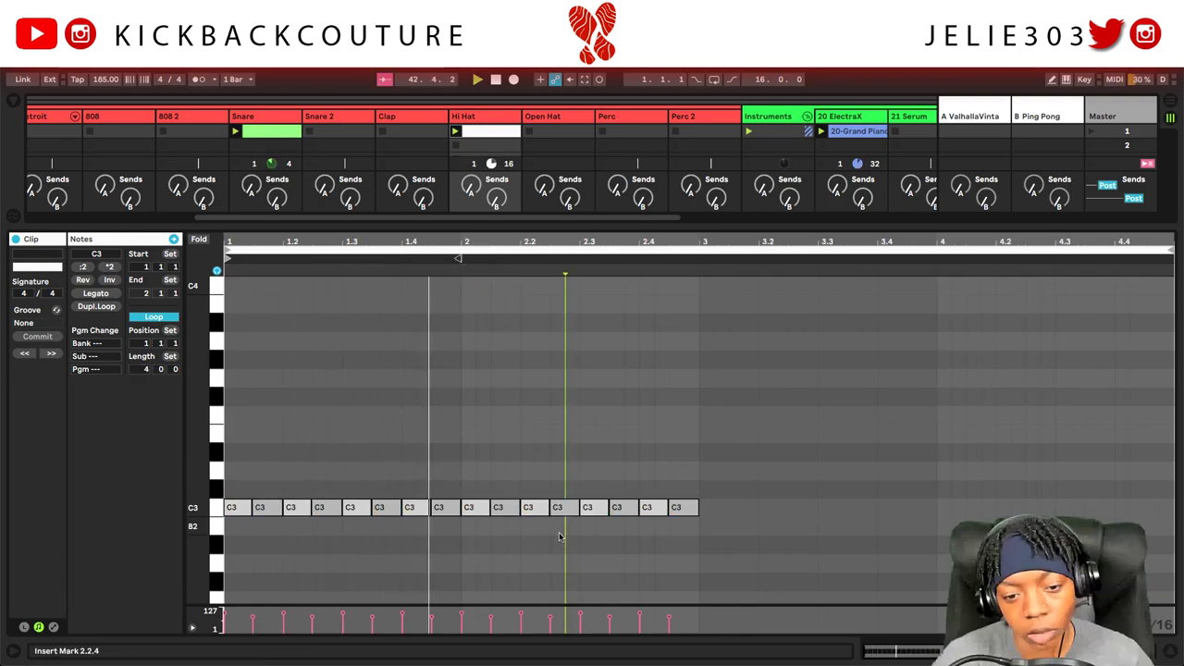
# Delete the two hi-hat notes on beat 2.4 and duplicate the two-bar pattern into bars 3 and 4.
pyautogui.moveTo(708, 508); pyautogui.dragTo(653, 516)
pyautogui.press('Delete')
pyautogui.press('space')
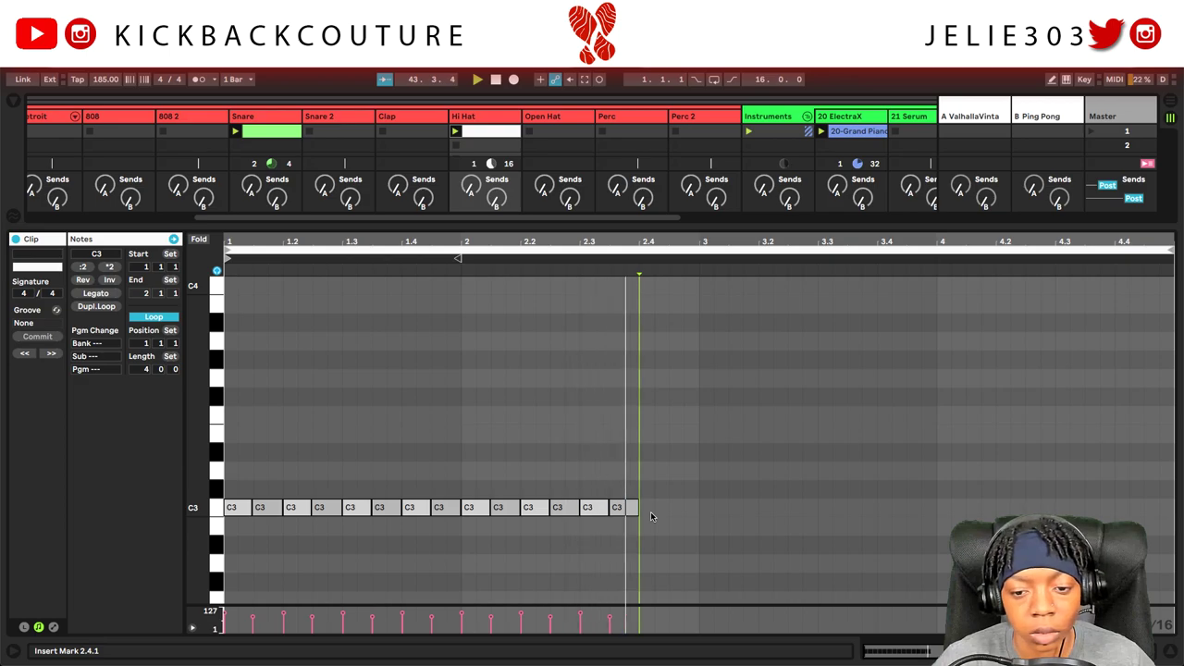
pyautogui.moveTo(657, 500); pyautogui.dragTo(706, 510)
pyautogui.click(655, 530)
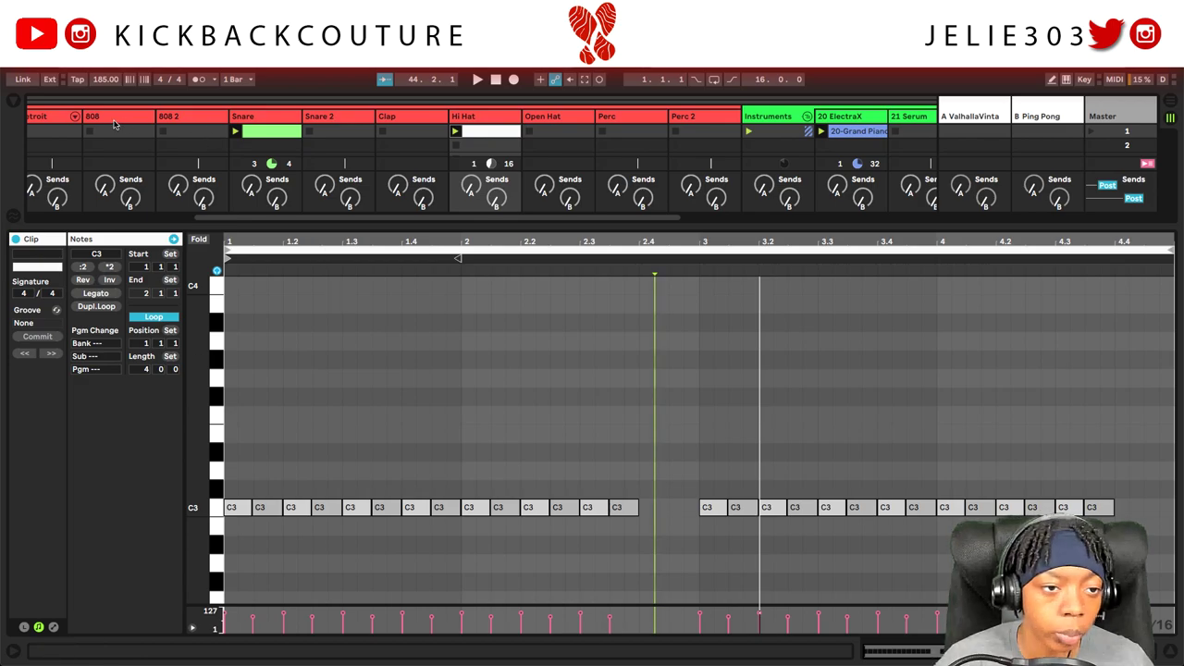
# Arm the 9 Detroit track and record a pattern into its first clip slot.
pyautogui.click(60, 120)
pyautogui.moveTo(139, 227); pyautogui.dragTo(141, 474)
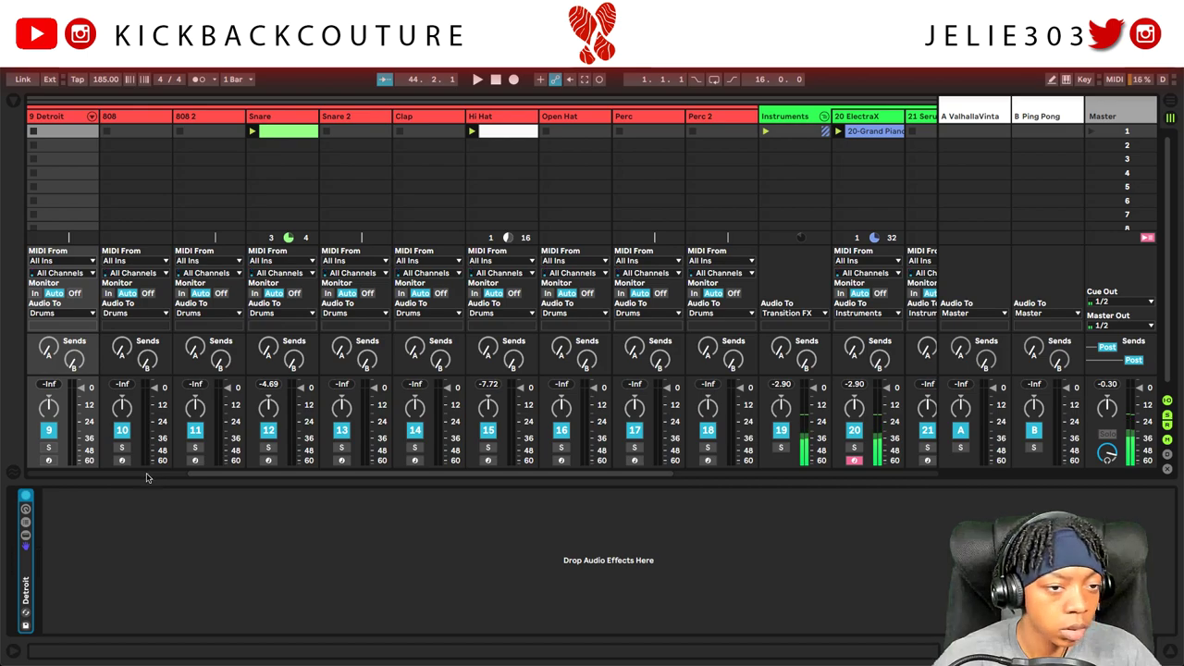
pyautogui.click(48, 460)
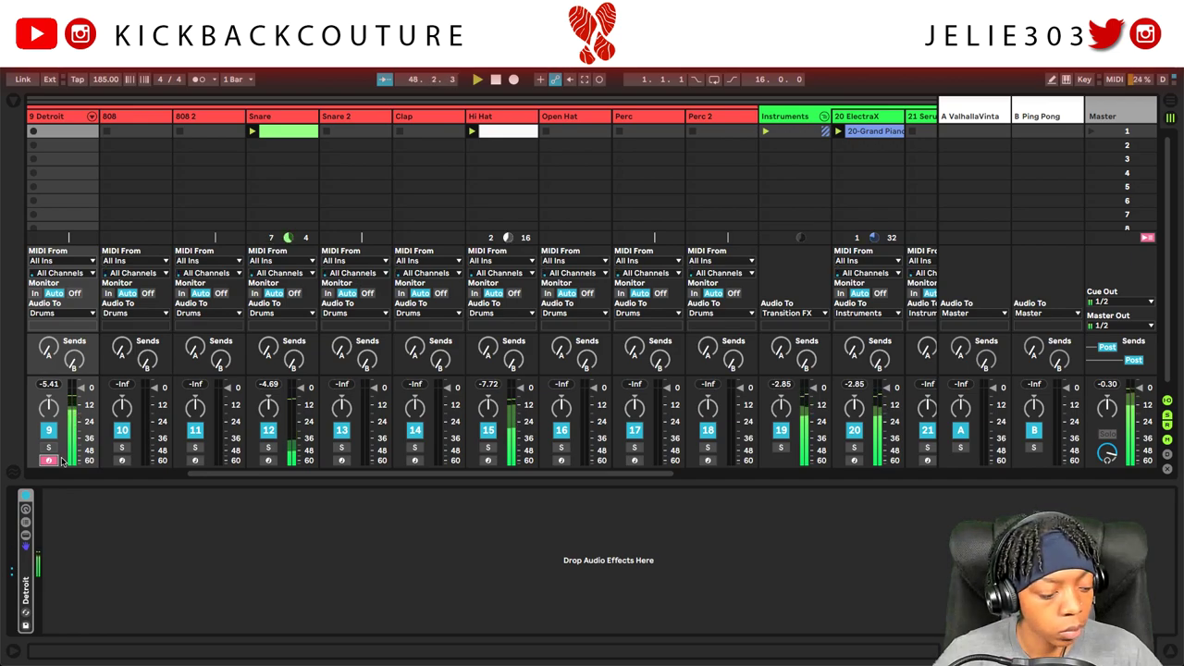
pyautogui.click(40, 135)
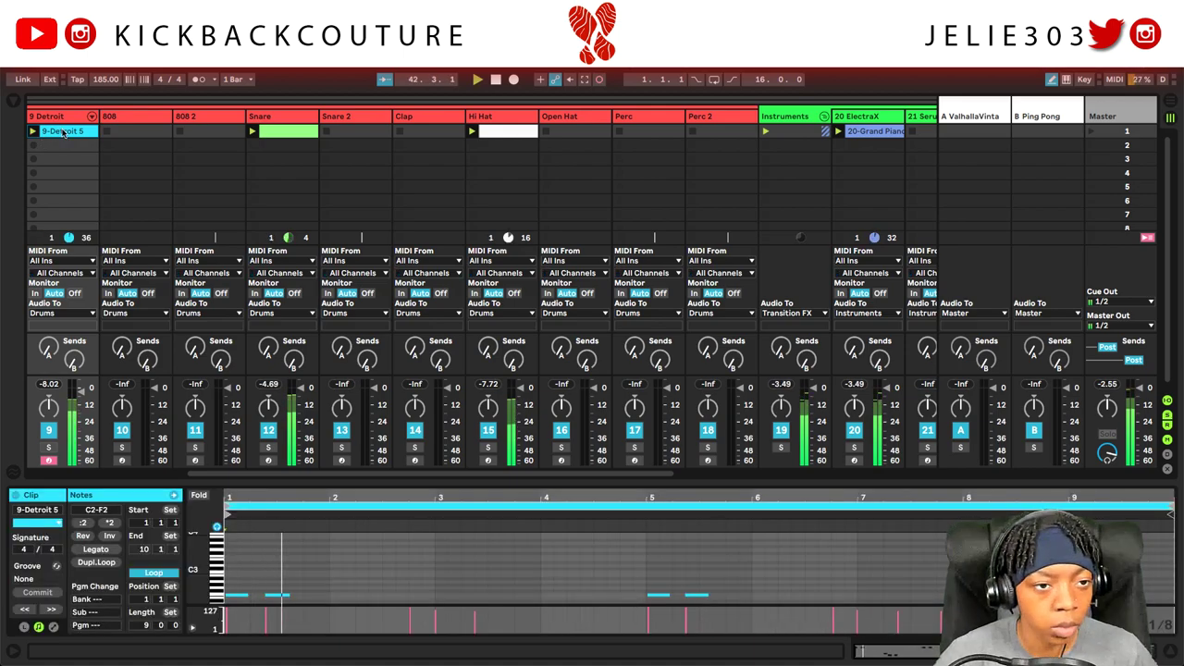
# Select all notes in the 9-Detroit clip and set the clip's loop length to 8 bars.
pyautogui.moveTo(556, 487); pyautogui.dragTo(597, 277)
pyautogui.hotkey('ctrl', 'a')
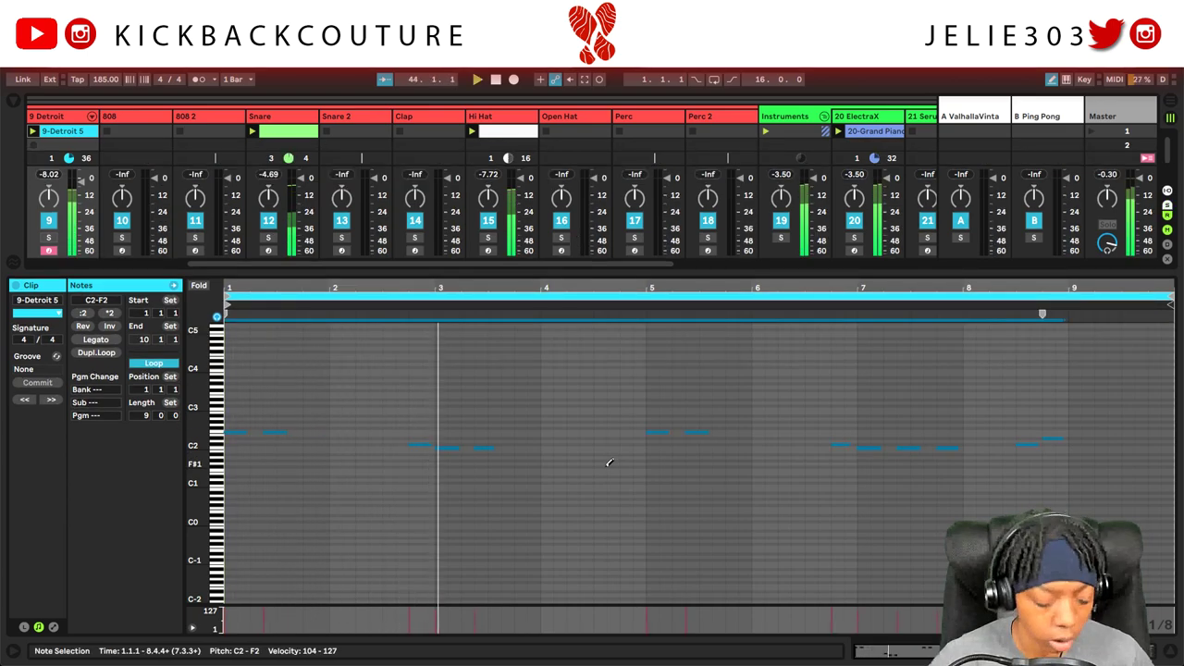
pyautogui.scroll(6, 612, 467)
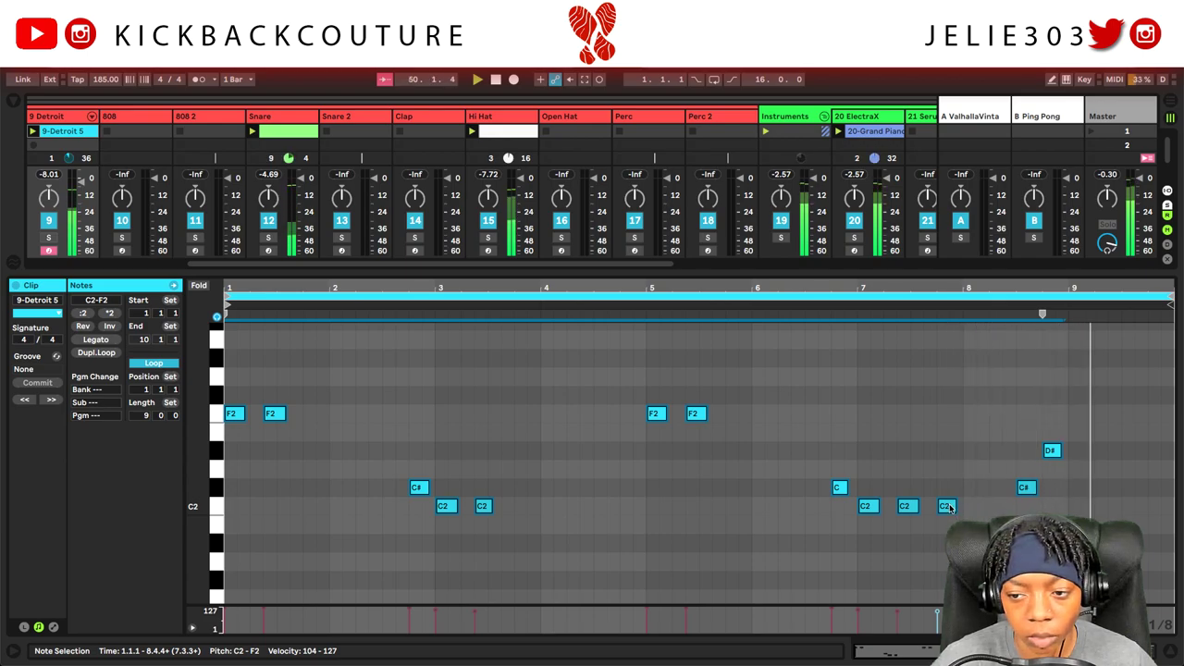
pyautogui.press('space')
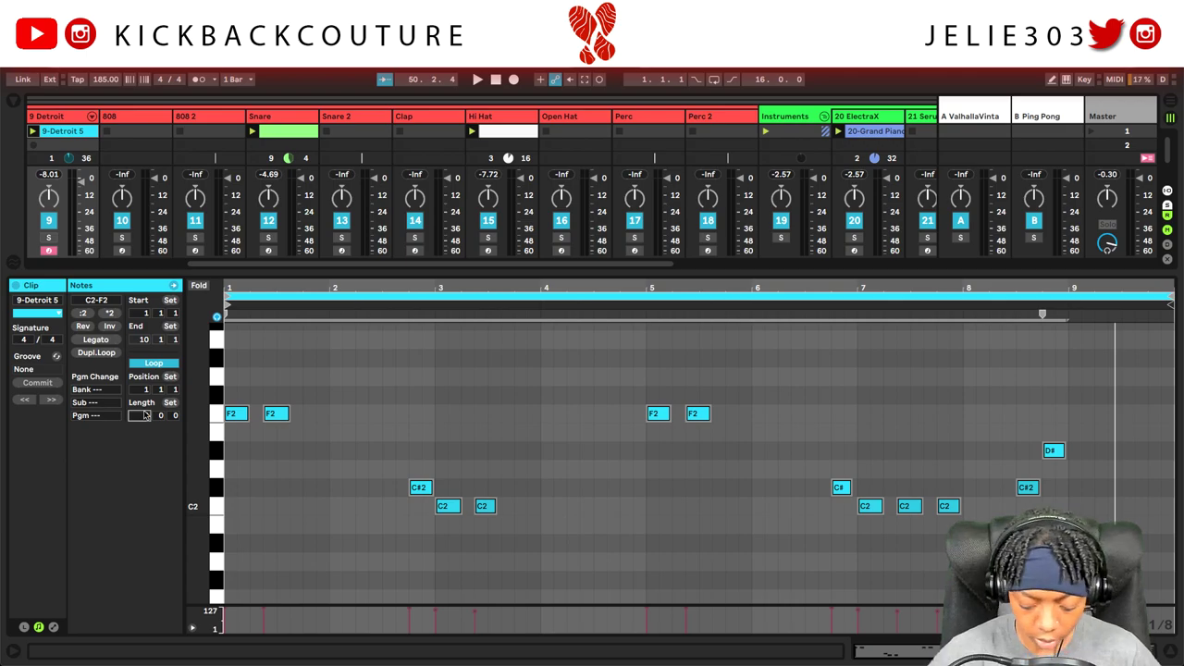
pyautogui.write('8')
pyautogui.press('Return')
pyautogui.press('space')
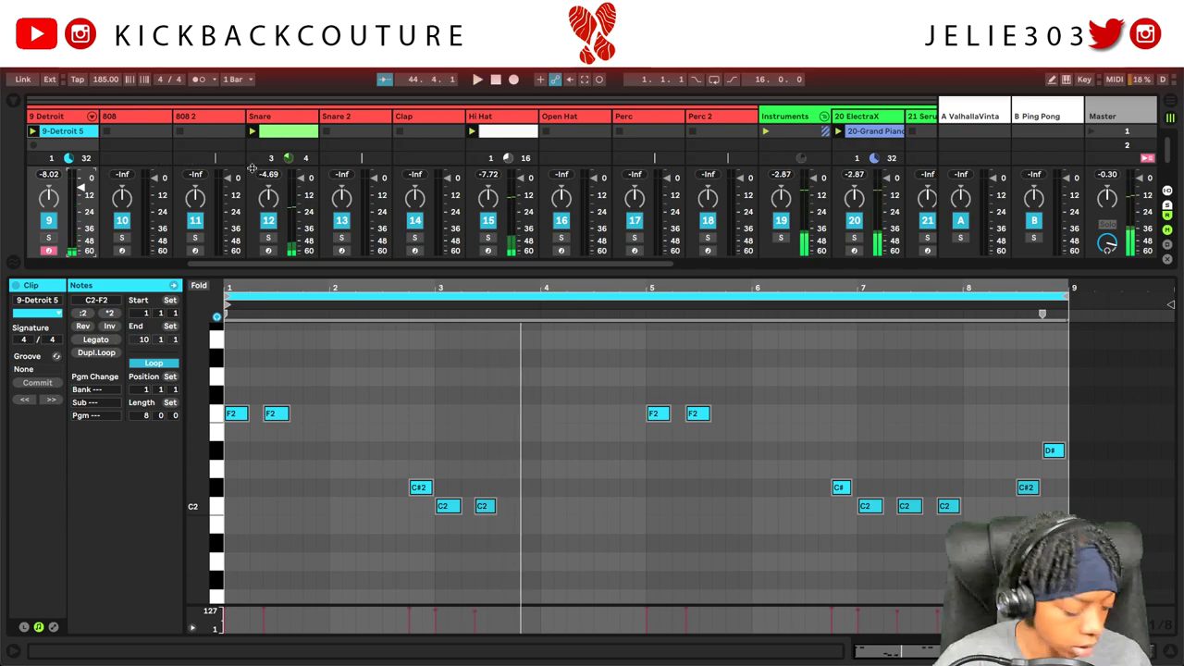
# Create a clip in the Kick track's first slot with a 4-bar loop and a C3 note at 1.1.1, and play it back.
pyautogui.hscroll(-3, 250, 168)
pyautogui.click(157, 130)
pyautogui.doubleClick(158, 130)
pyautogui.scroll(-1, 294, 518)
pyautogui.scroll(-1, 302, 556)
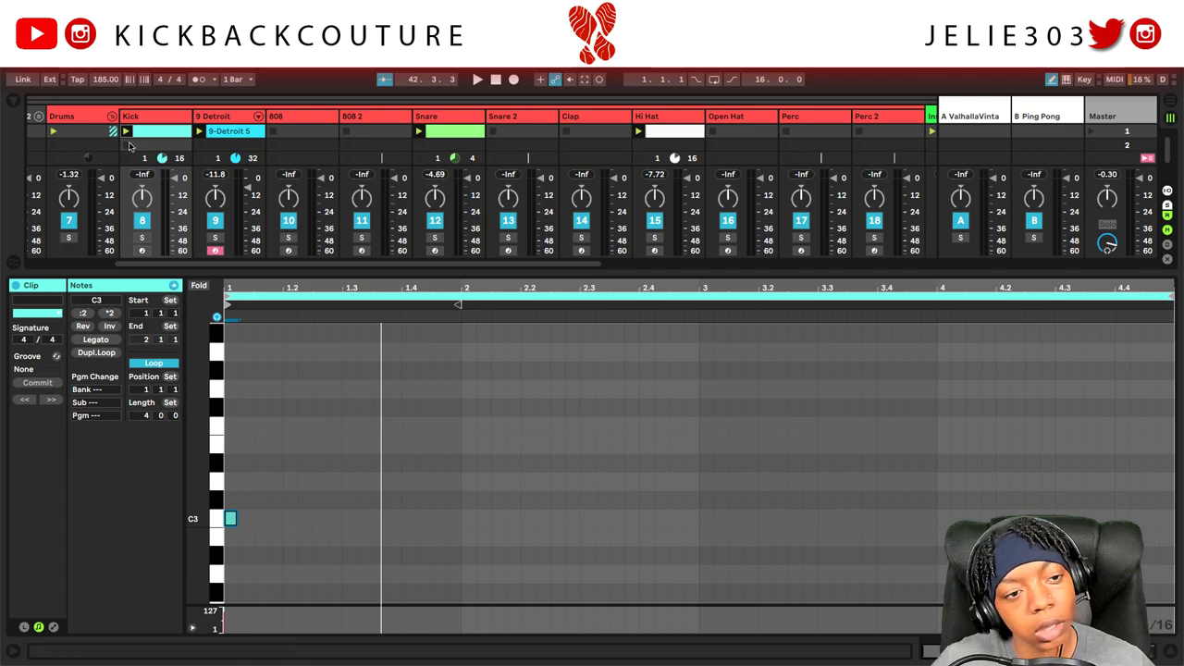
pyautogui.press('space')
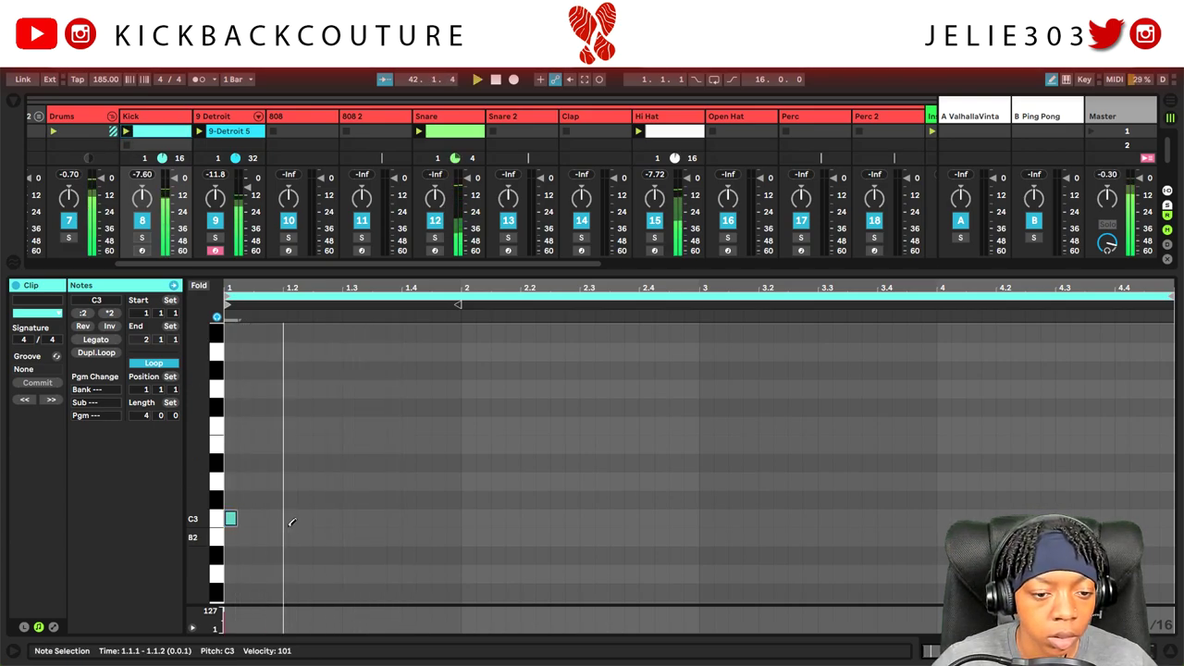
# Add C3 kick notes at 1.1.3, 1.2.3 and 1.4.1 in the clip's first bar.
pyautogui.click(261, 518)
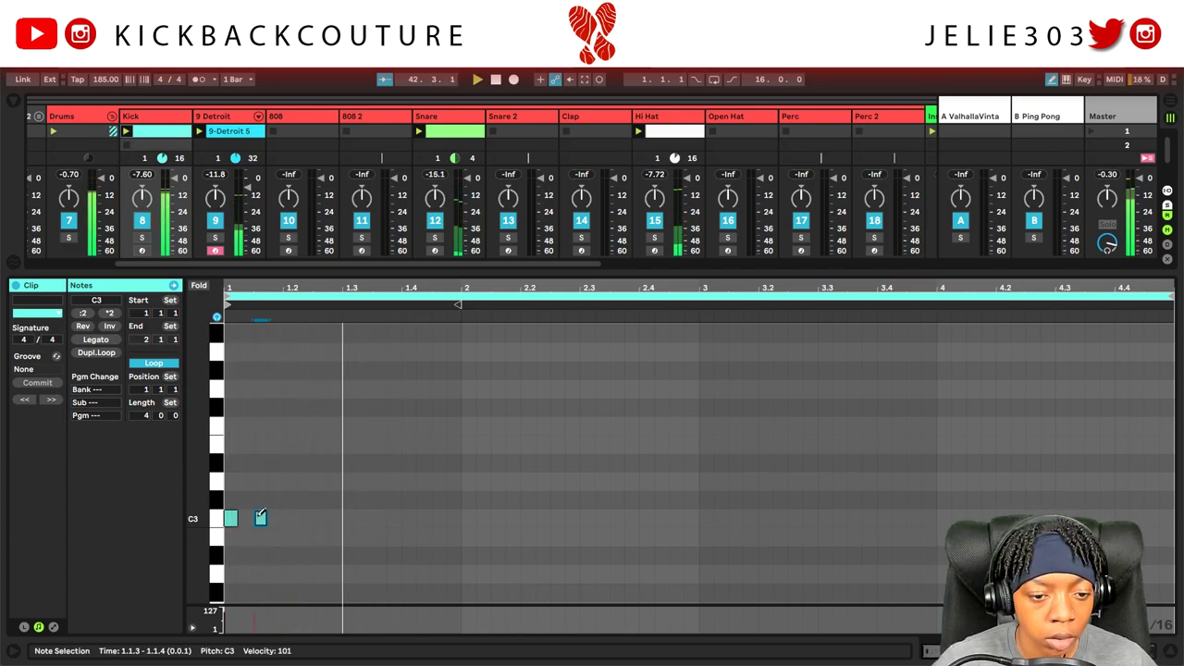
pyautogui.click(261, 517)
pyautogui.click(263, 517)
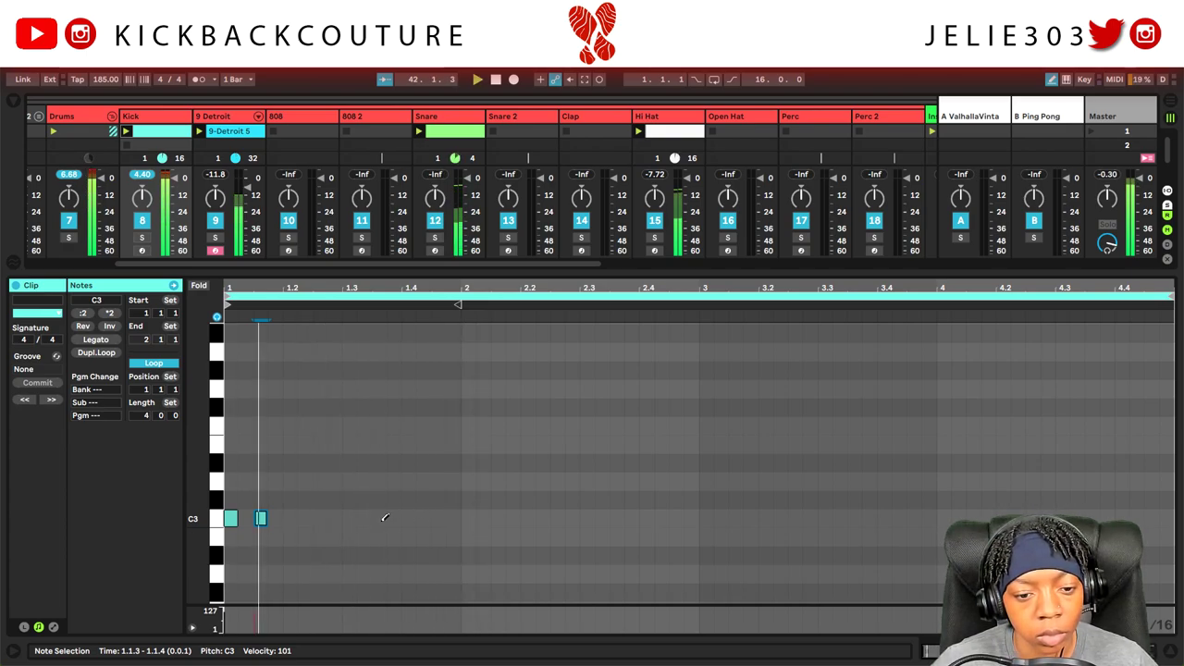
pyautogui.click(409, 518)
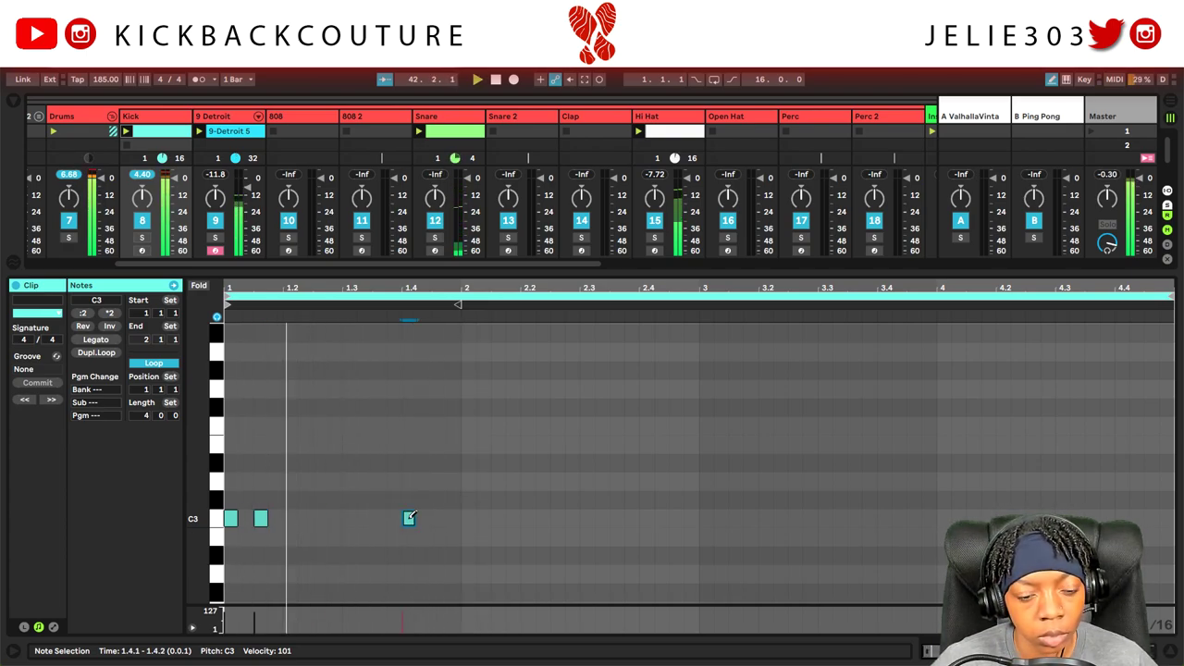
pyautogui.click(320, 518)
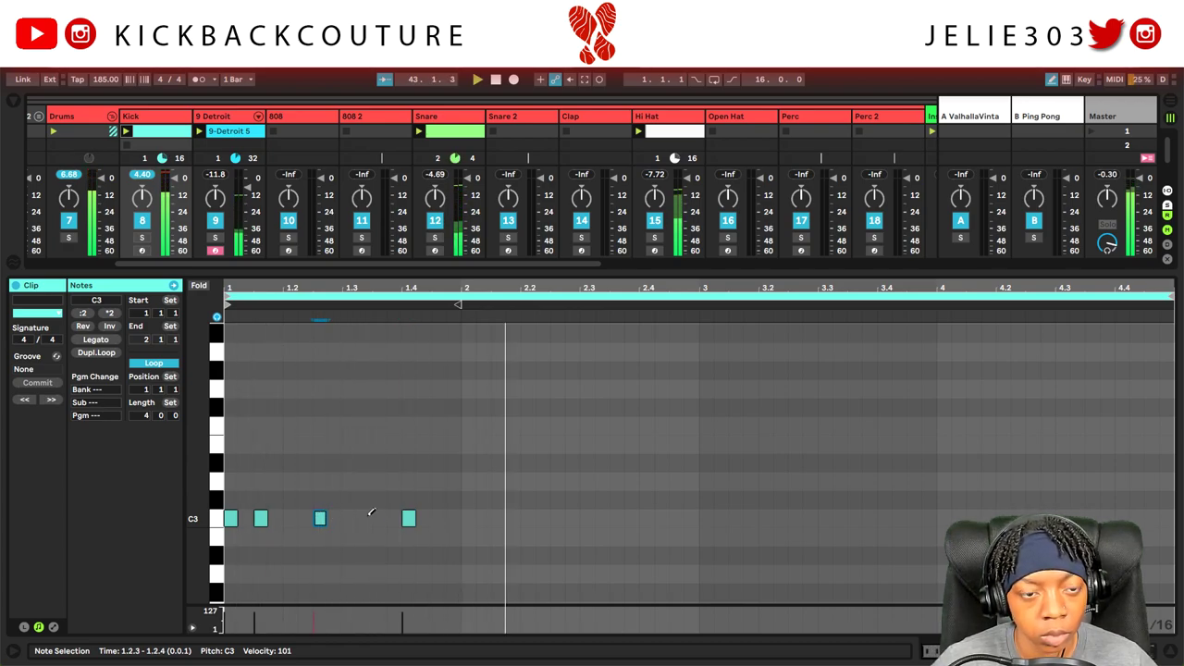
# Continue the C3 kick pattern with notes at 2.4.1, 3.1.1, 3.1.3, 3.2.3 and 3.4.1.
pyautogui.click(706, 518)
pyautogui.click(735, 518)
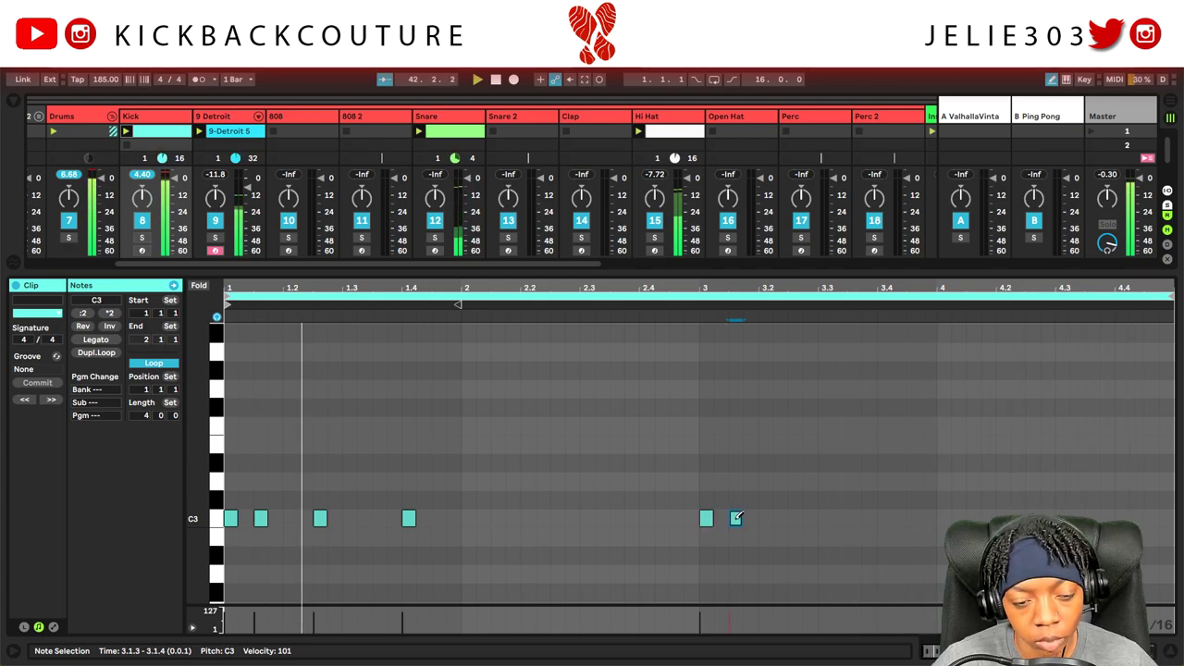
pyautogui.click(646, 518)
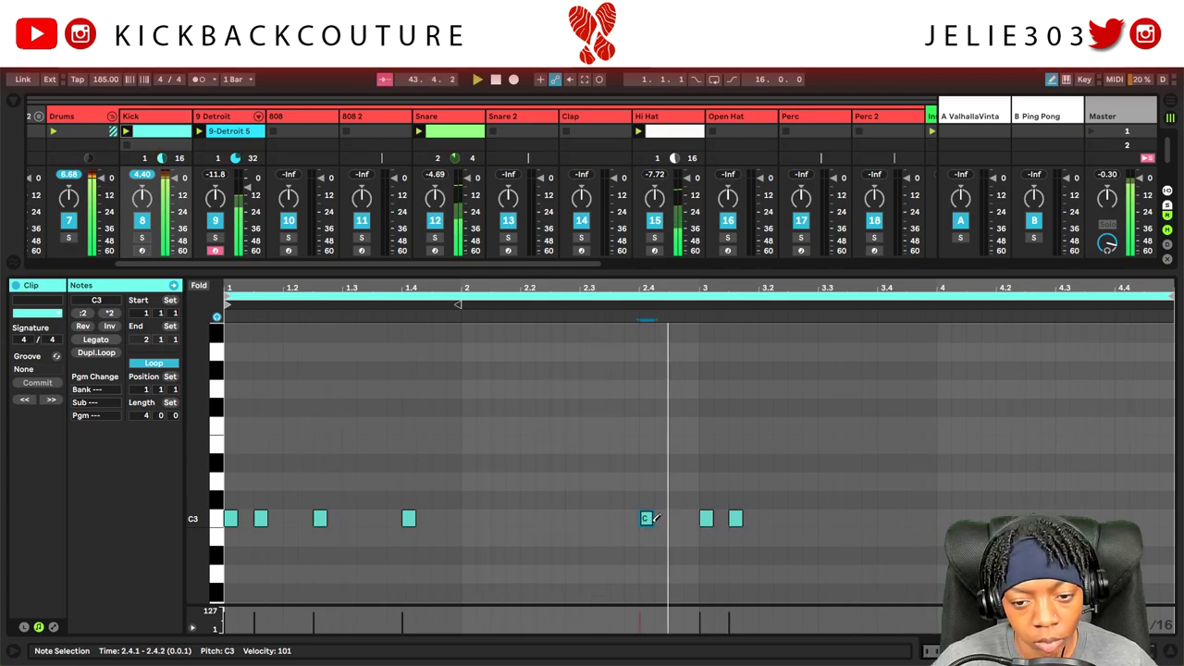
pyautogui.click(795, 518)
pyautogui.click(884, 518)
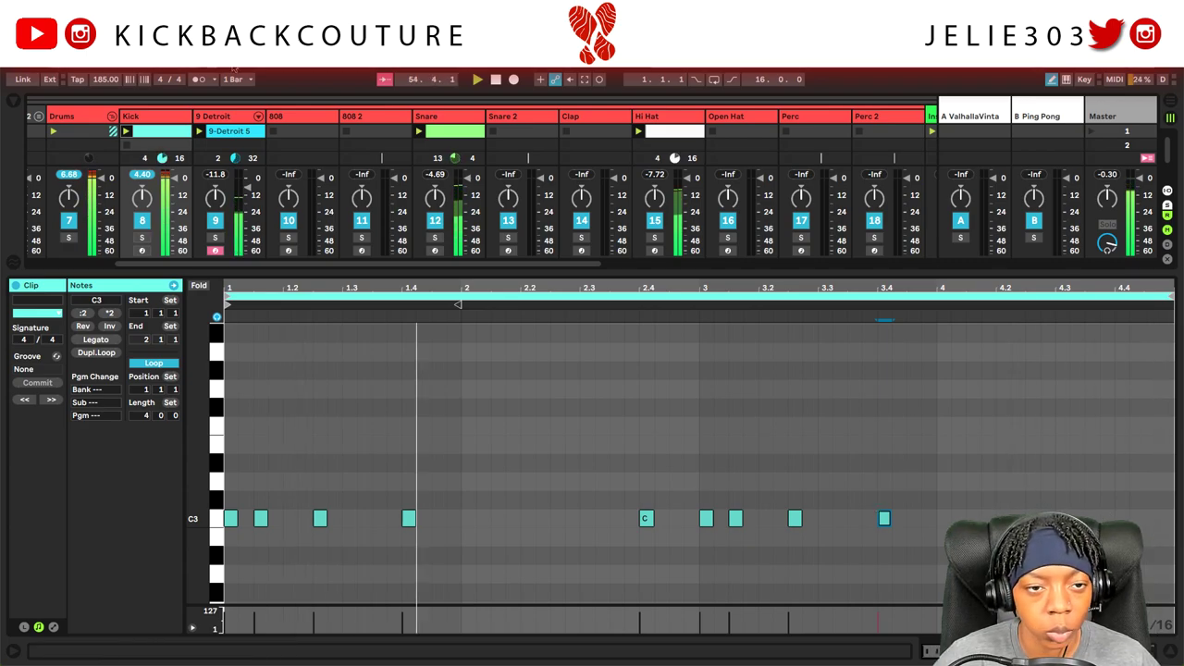
# Duplicate the 20 ElectraX track with its melody clip and select the copy.
pyautogui.hotkey('ctrl', 'alt', 'i')
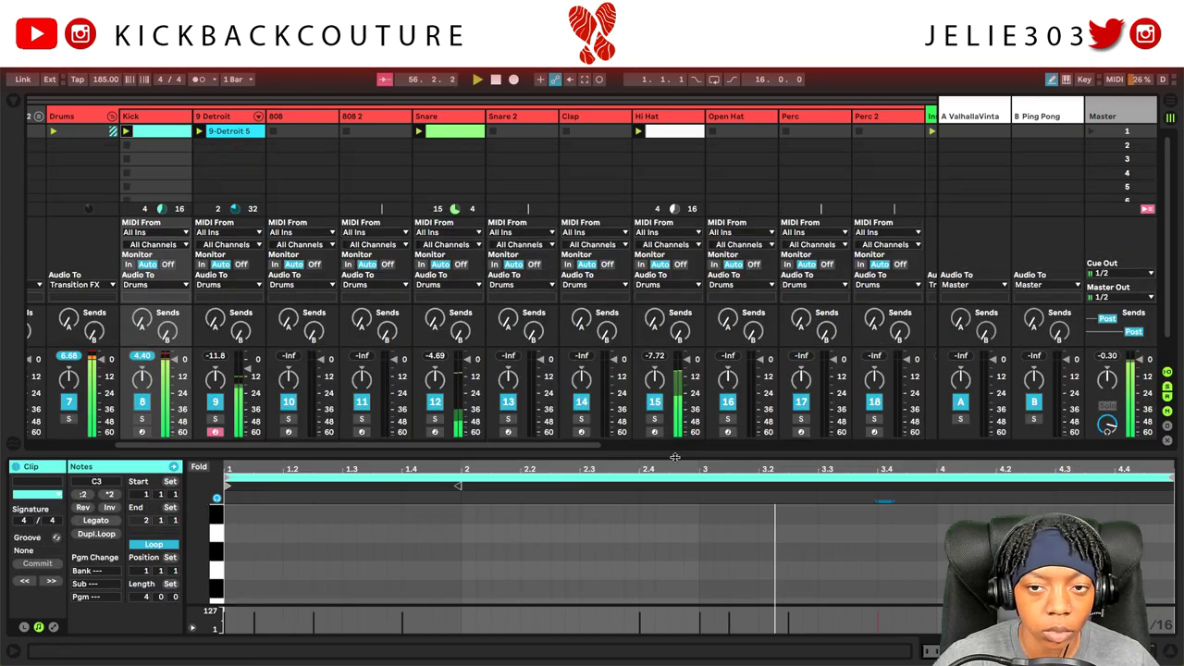
pyautogui.hscroll(10, 672, 133)
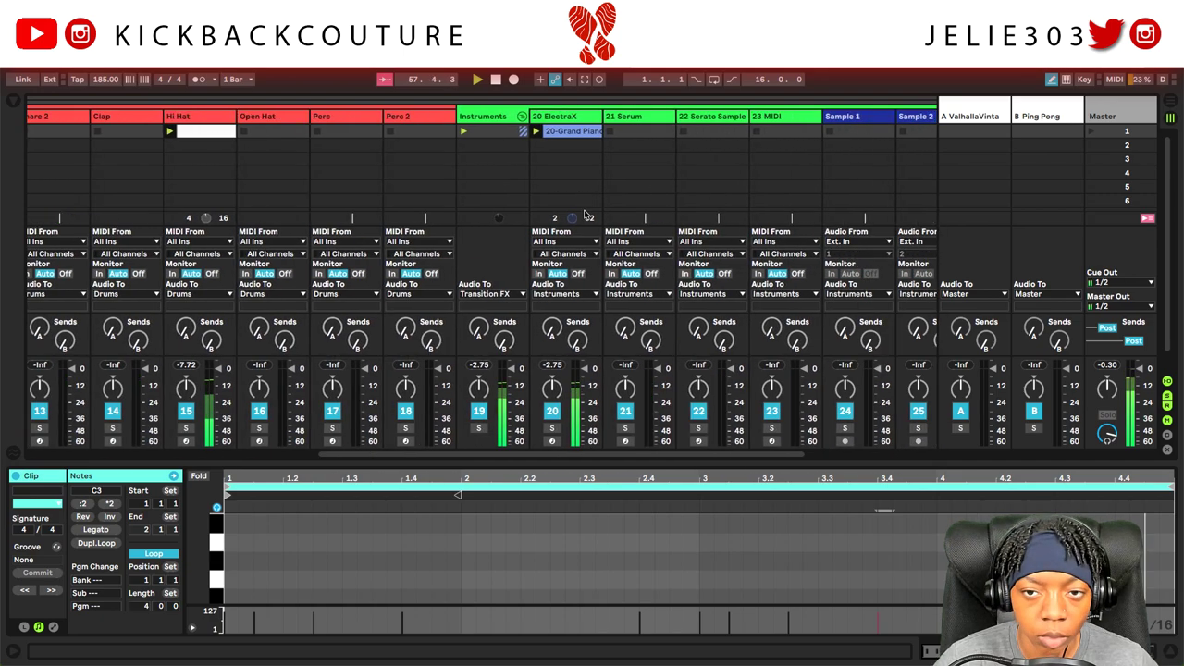
pyautogui.click(555, 118)
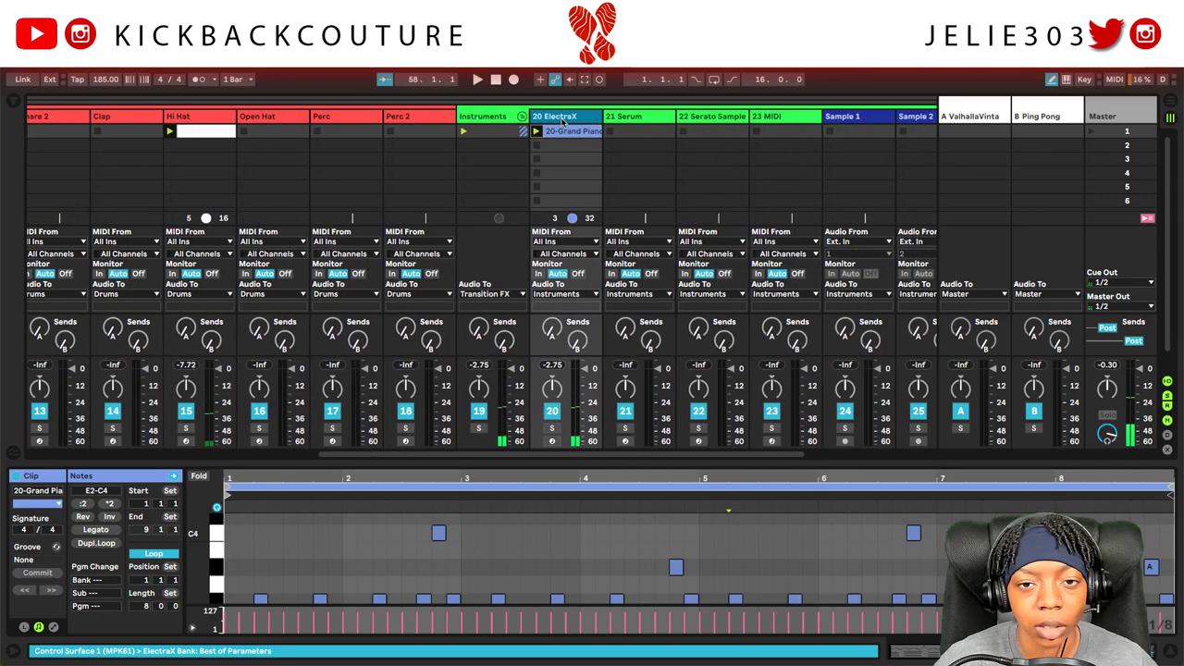
pyautogui.hotkey('ctrl', 'd')
pyautogui.click(645, 121)
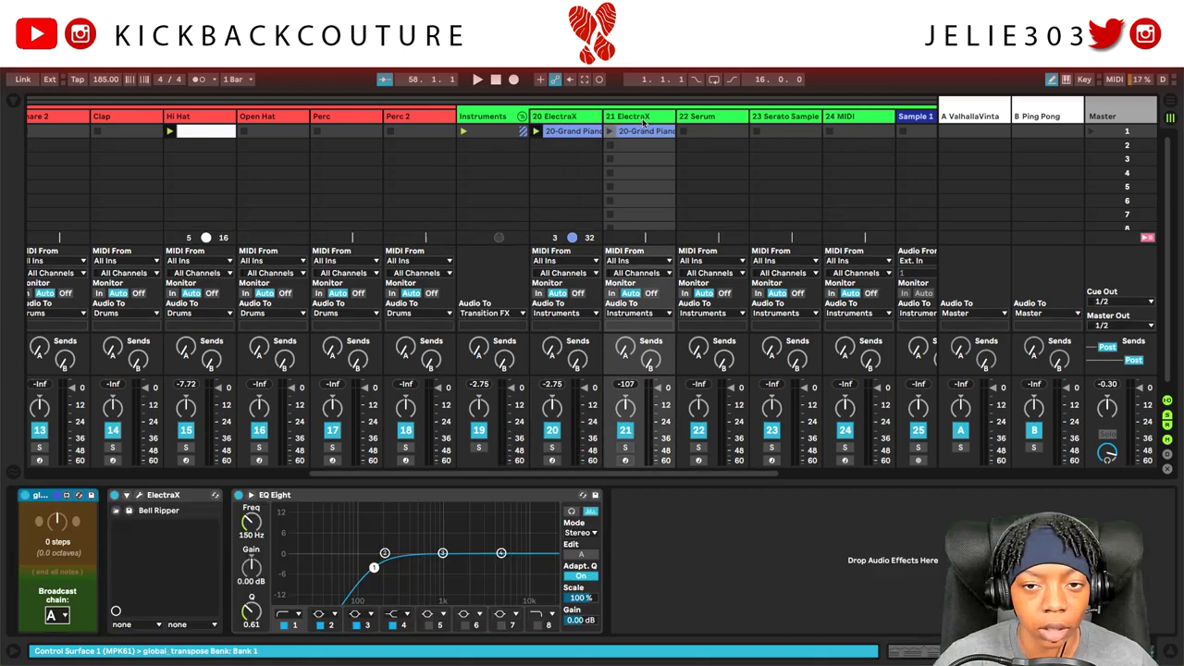
# Replace the ElectraX instrument on the duplicated track with Chromaphone.
pyautogui.click(185, 494)
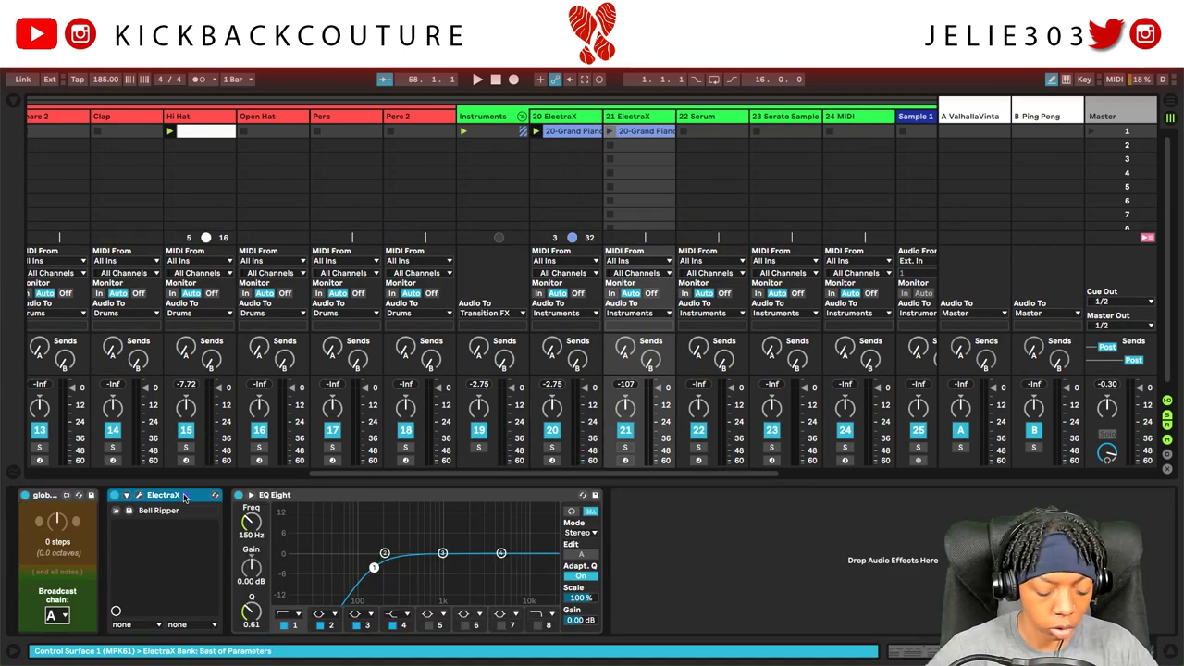
pyautogui.press('Delete')
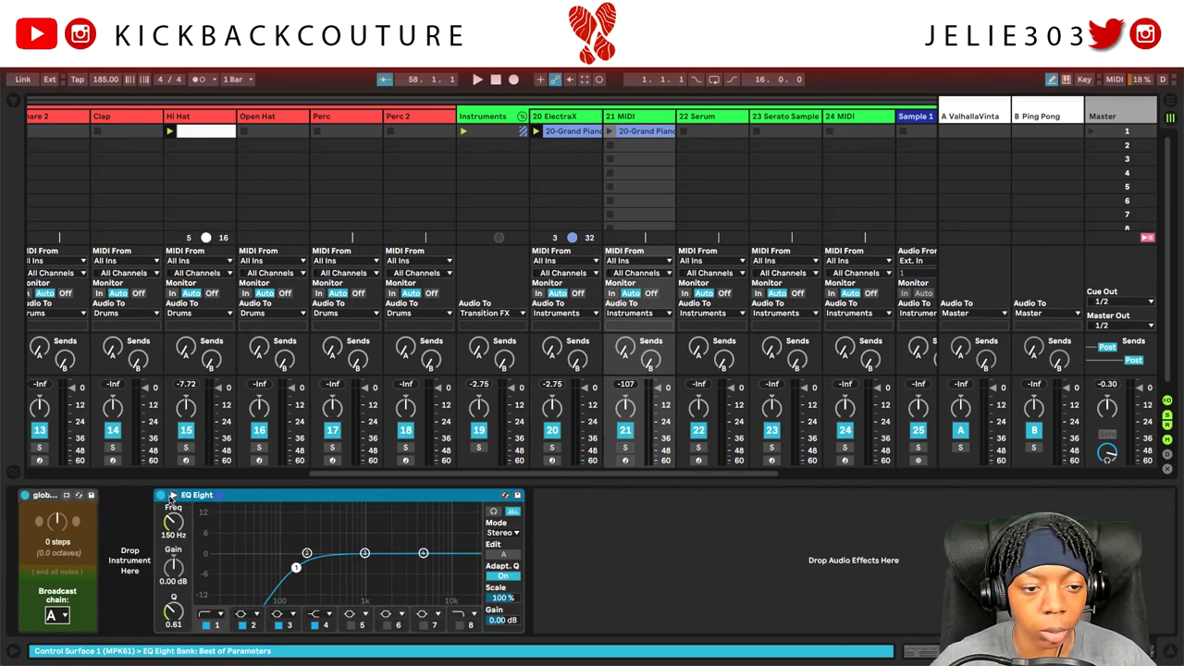
pyautogui.rightClick(116, 510)
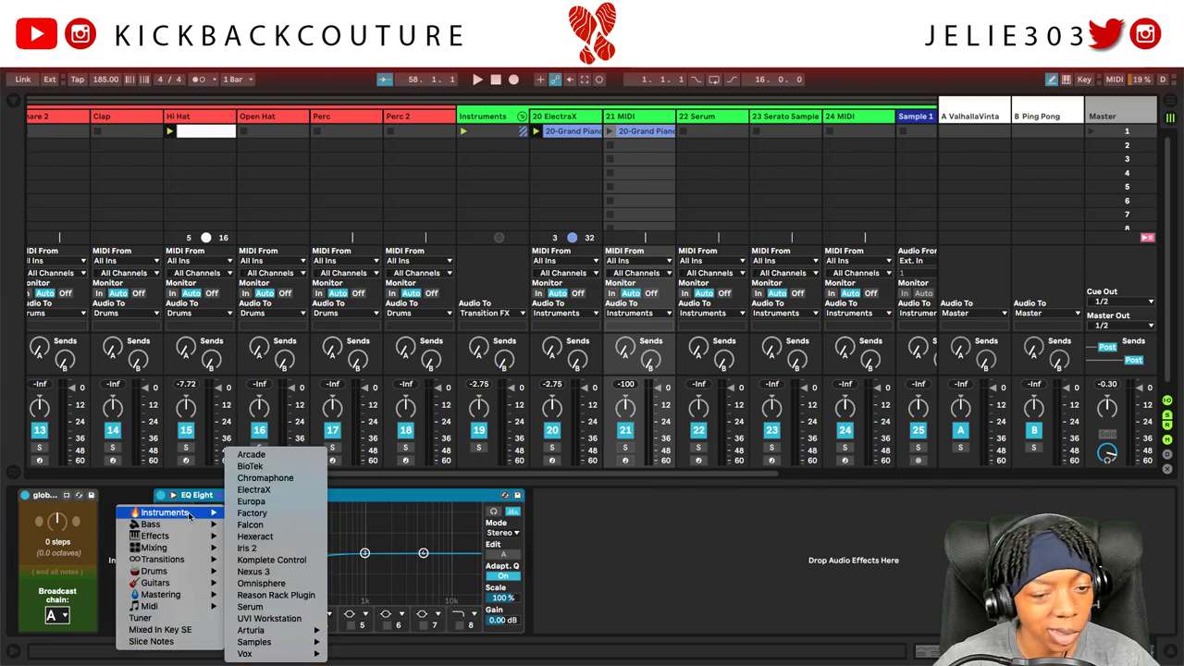
pyautogui.moveTo(213, 517)
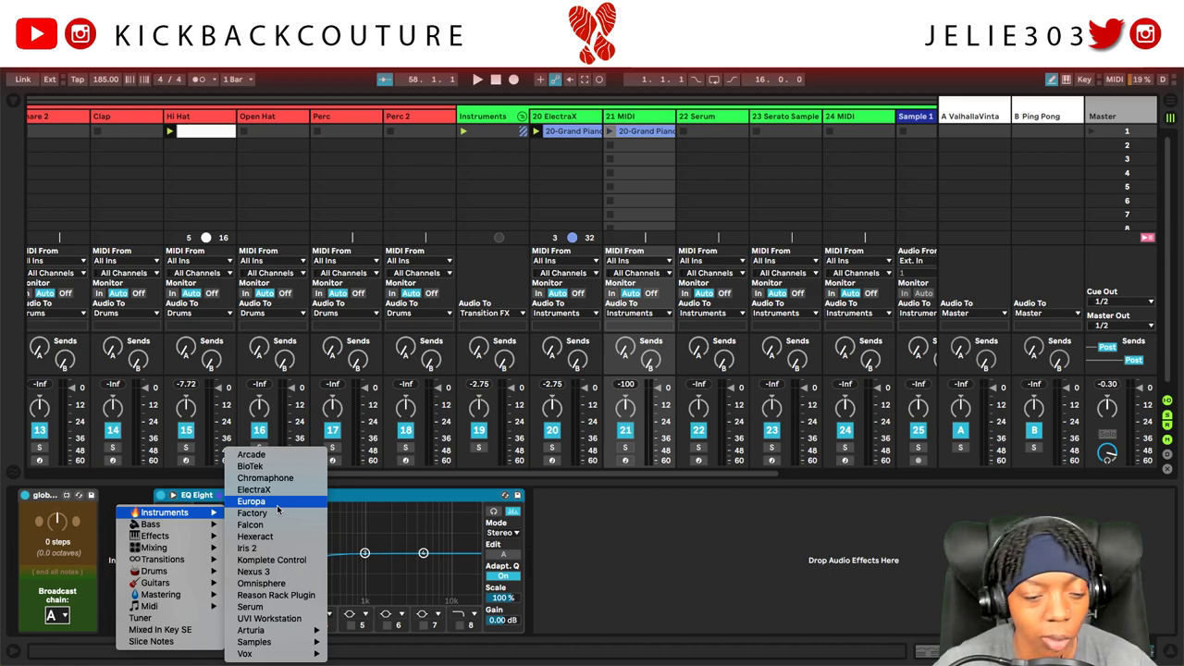
pyautogui.click(266, 478)
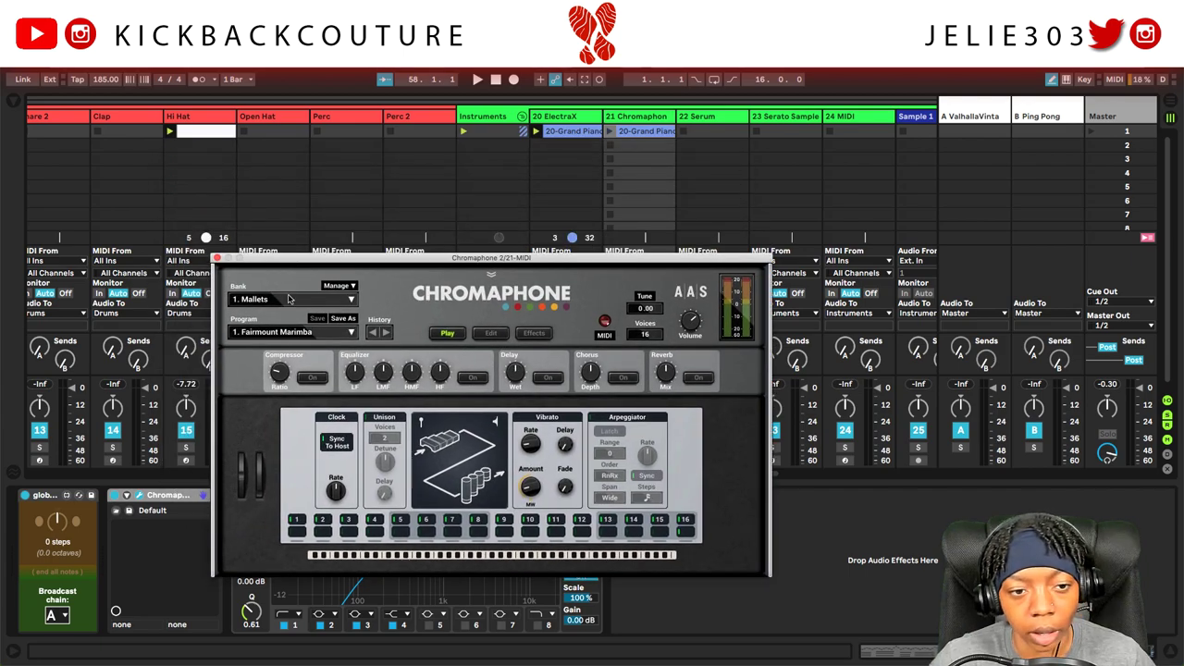
# Launch the melody clip on the Chromaphone track, raise the synth's volume slightly and close its window.
pyautogui.hscroll(5, 797, 238)
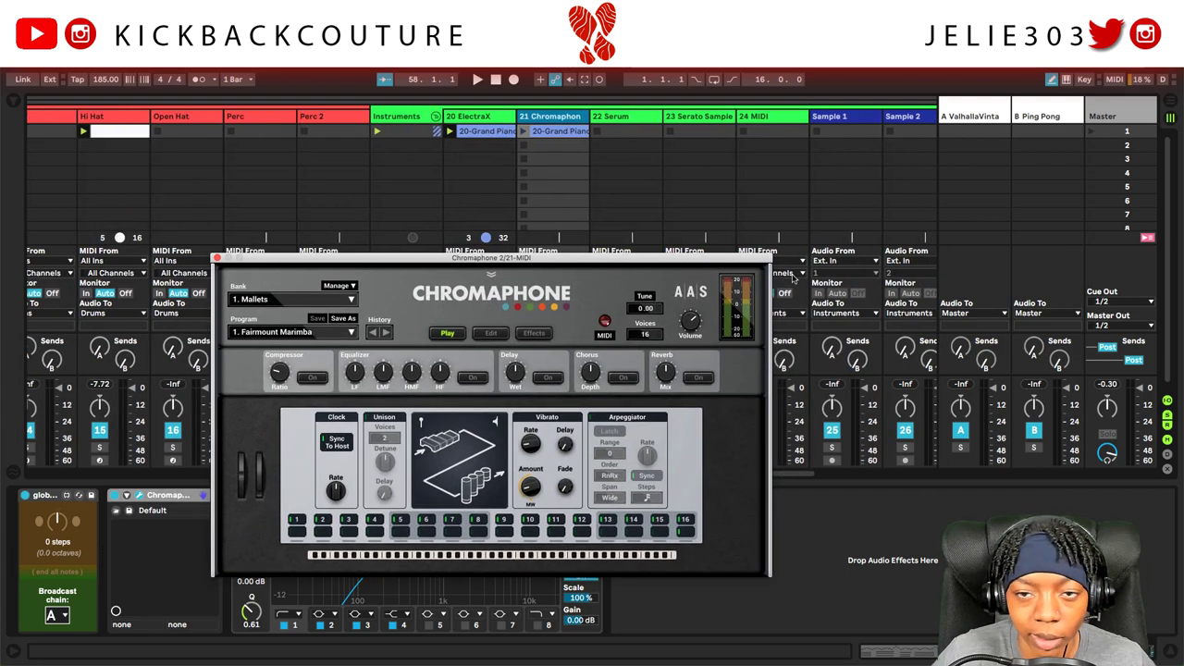
pyautogui.click(289, 131)
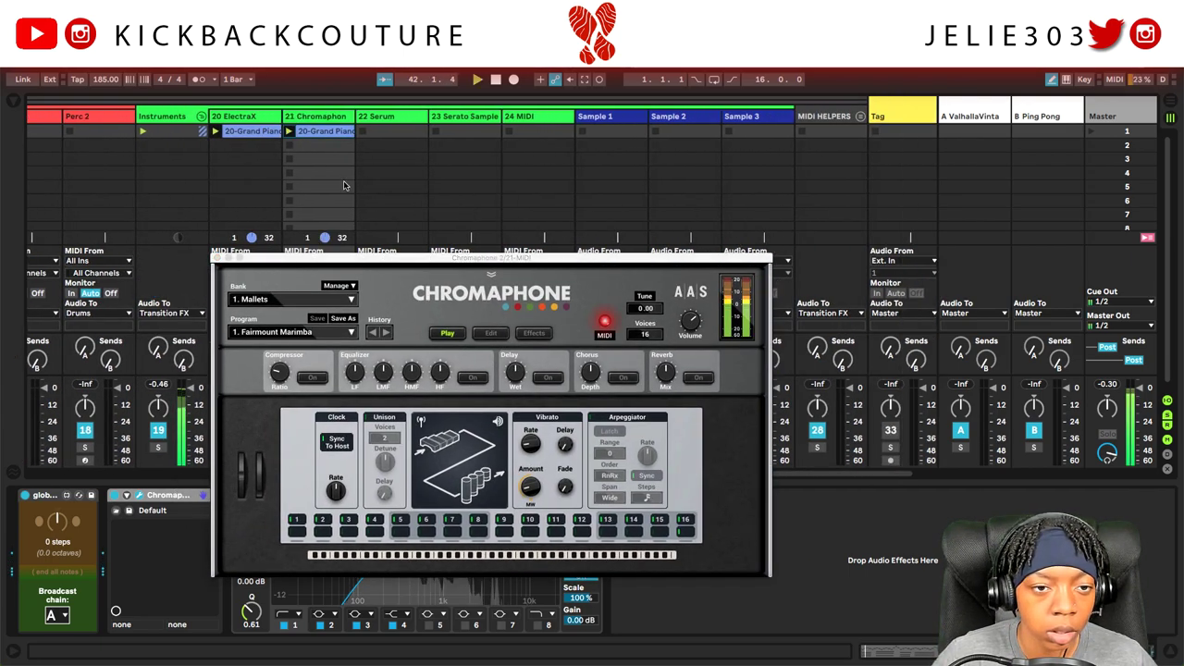
pyautogui.moveTo(376, 261); pyautogui.dragTo(528, 208)
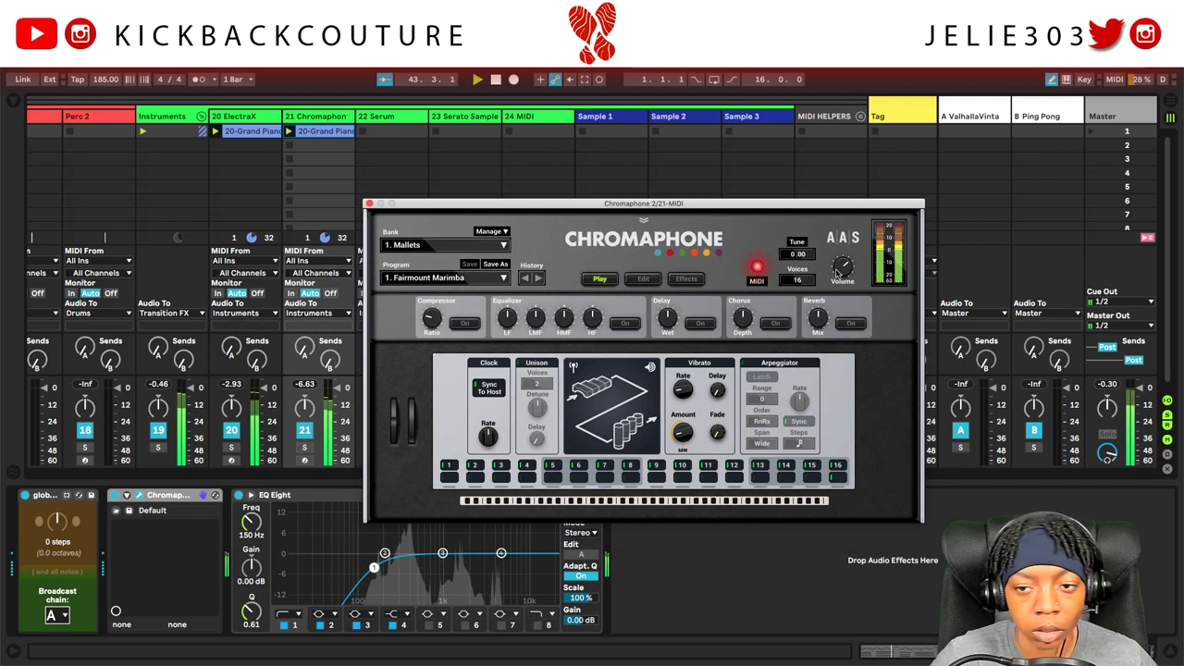
pyautogui.moveTo(838, 271); pyautogui.dragTo(838, 264)
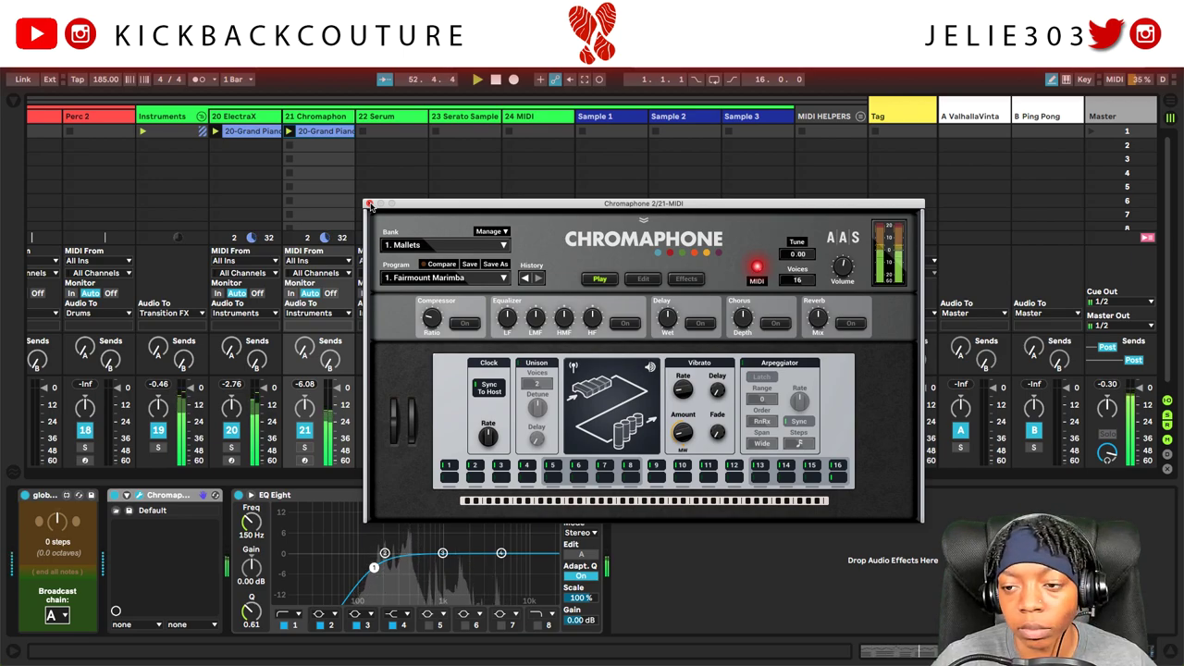
pyautogui.click(370, 203)
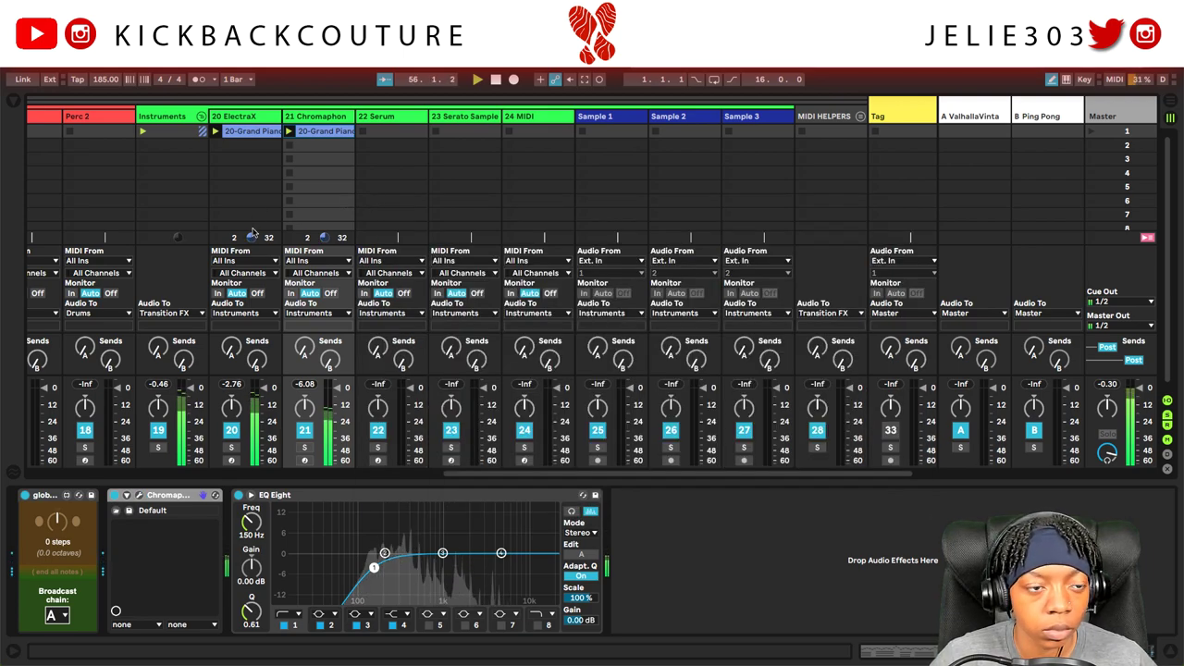
# Create an empty MIDI clip in the first slot of the Perc track and enlarge its note editor.
pyautogui.hscroll(-4, 269, 222)
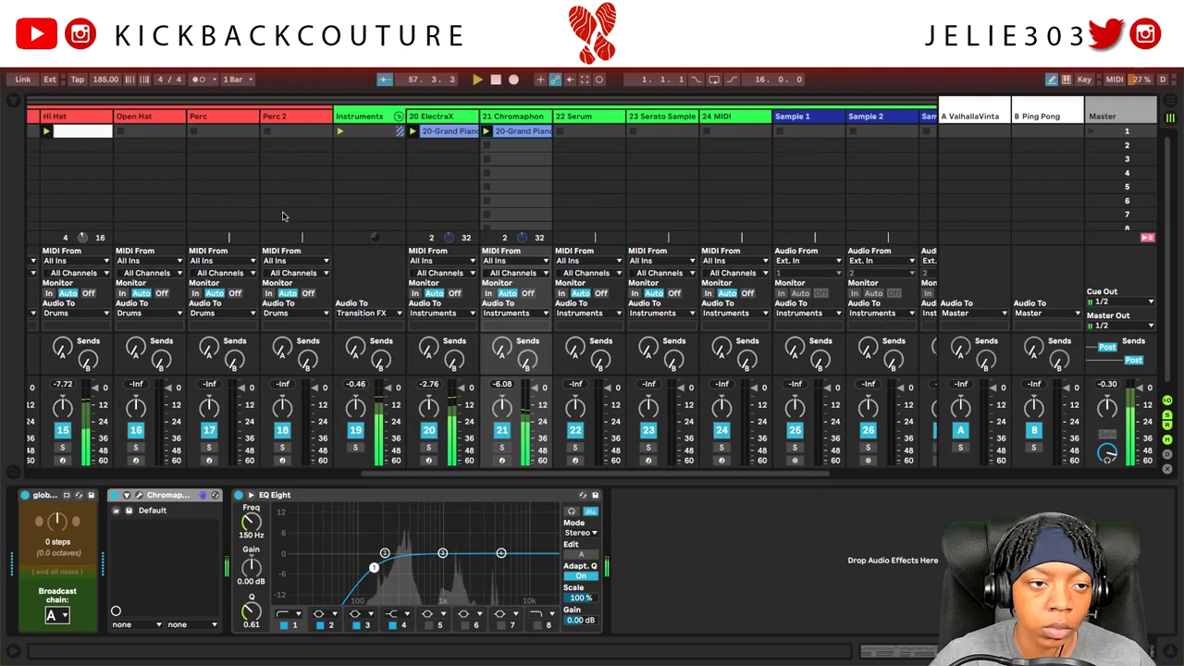
pyautogui.hscroll(-2, 281, 211)
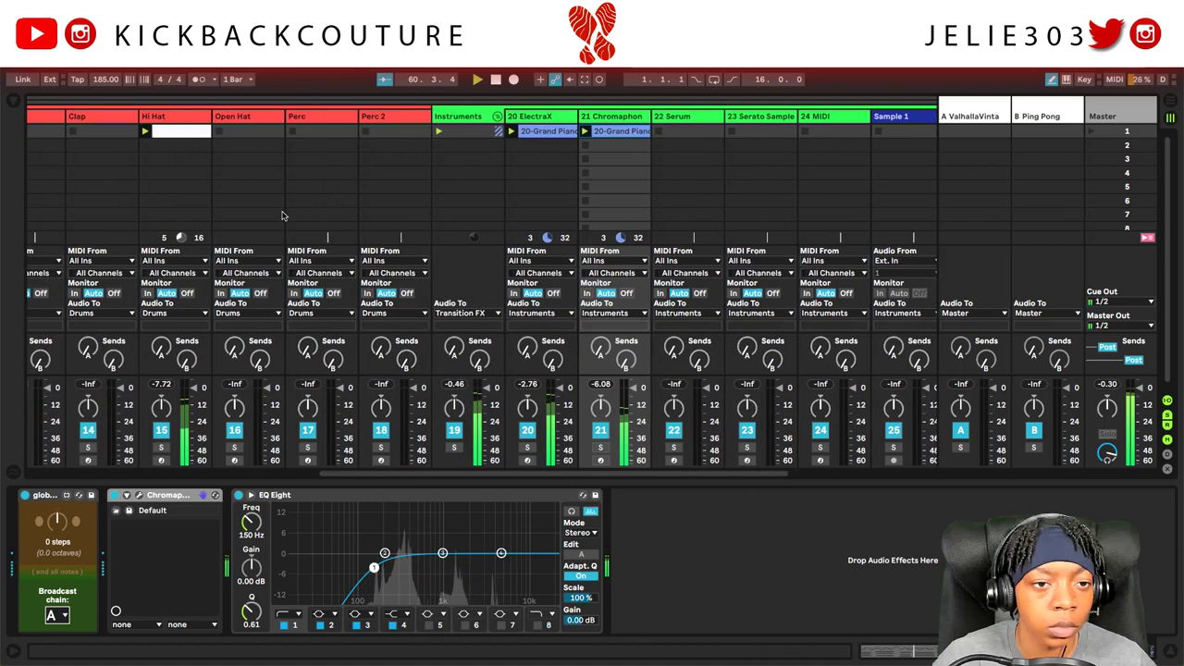
pyautogui.click(244, 117)
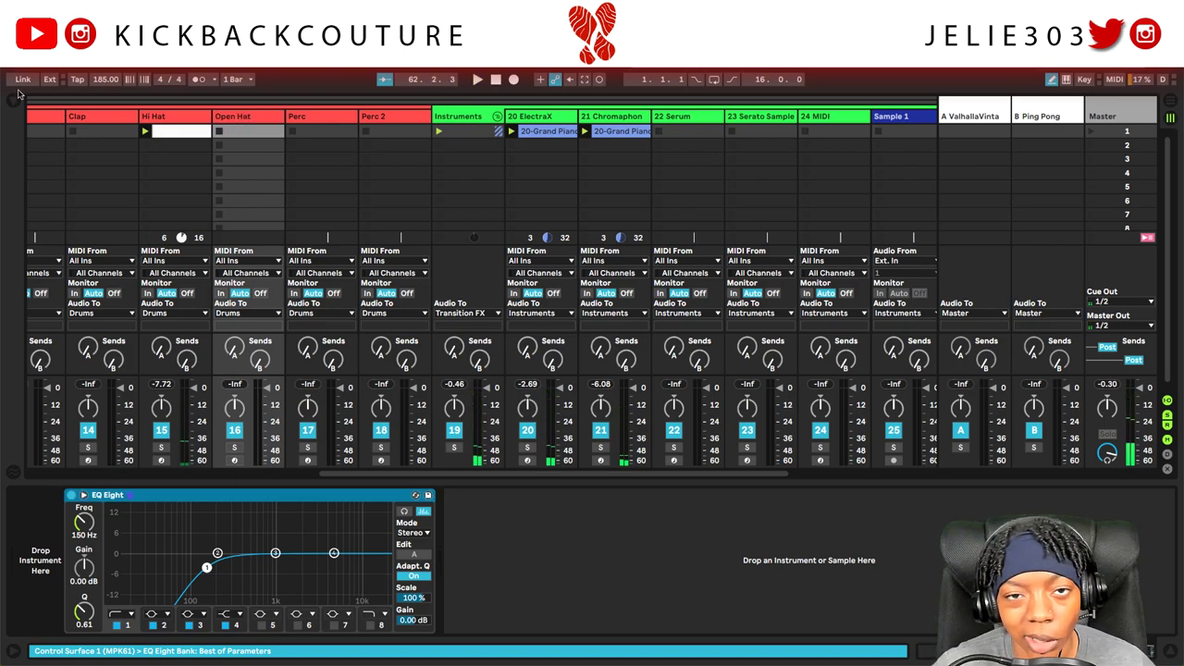
pyautogui.click(300, 118)
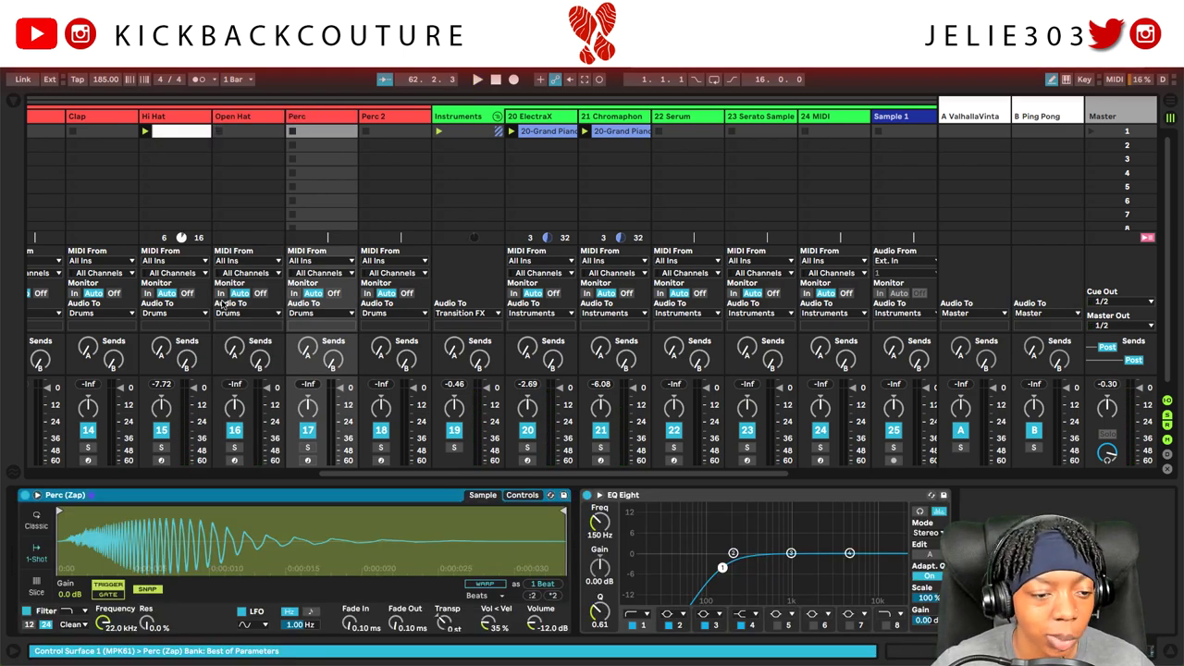
pyautogui.doubleClick(328, 133)
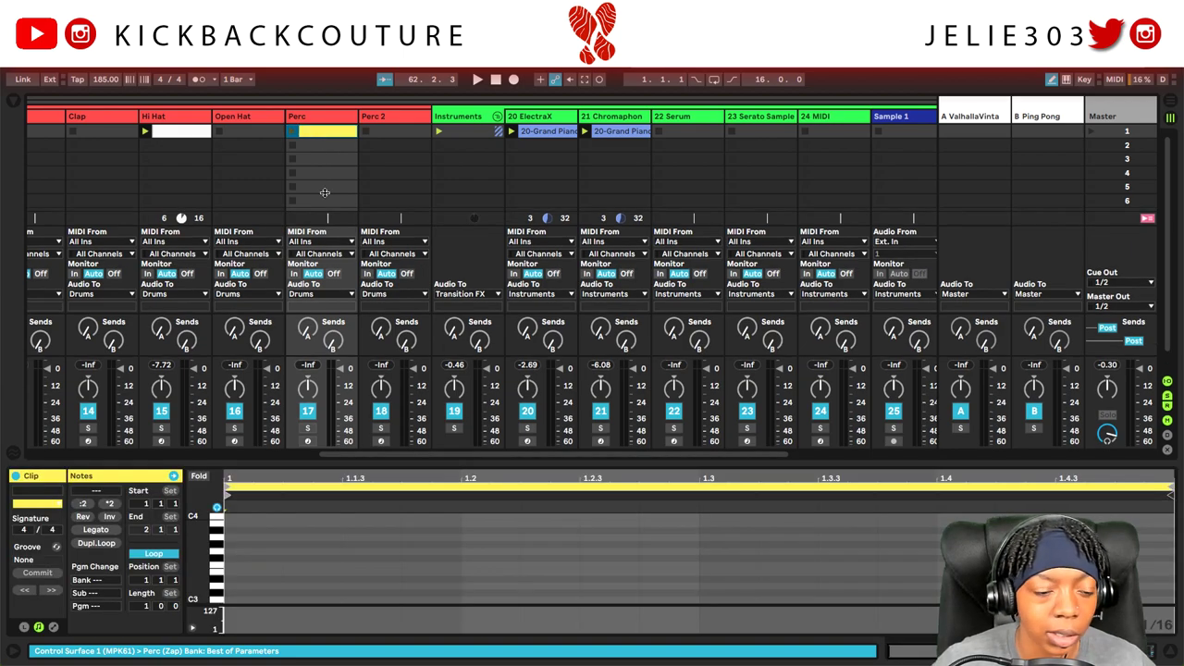
pyautogui.moveTo(354, 462); pyautogui.dragTo(353, 246)
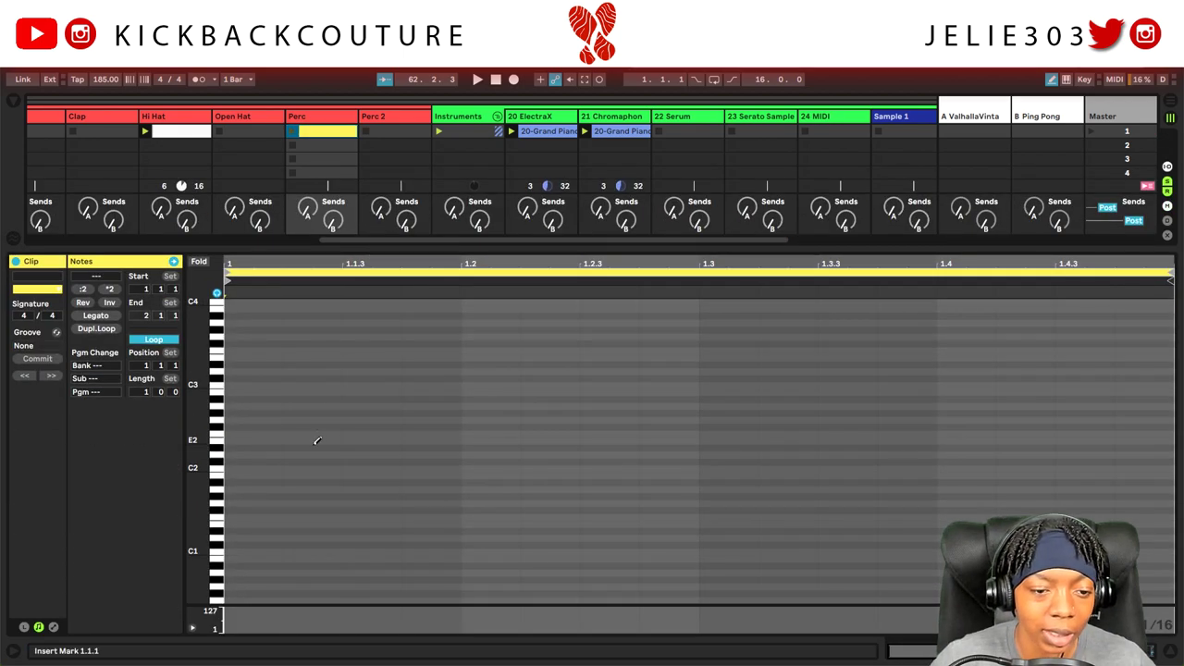
# Draw three consecutive sixteenth notes on C3 from 1.1.1 in the Perc clip and launch it.
pyautogui.scroll(5, 283, 435)
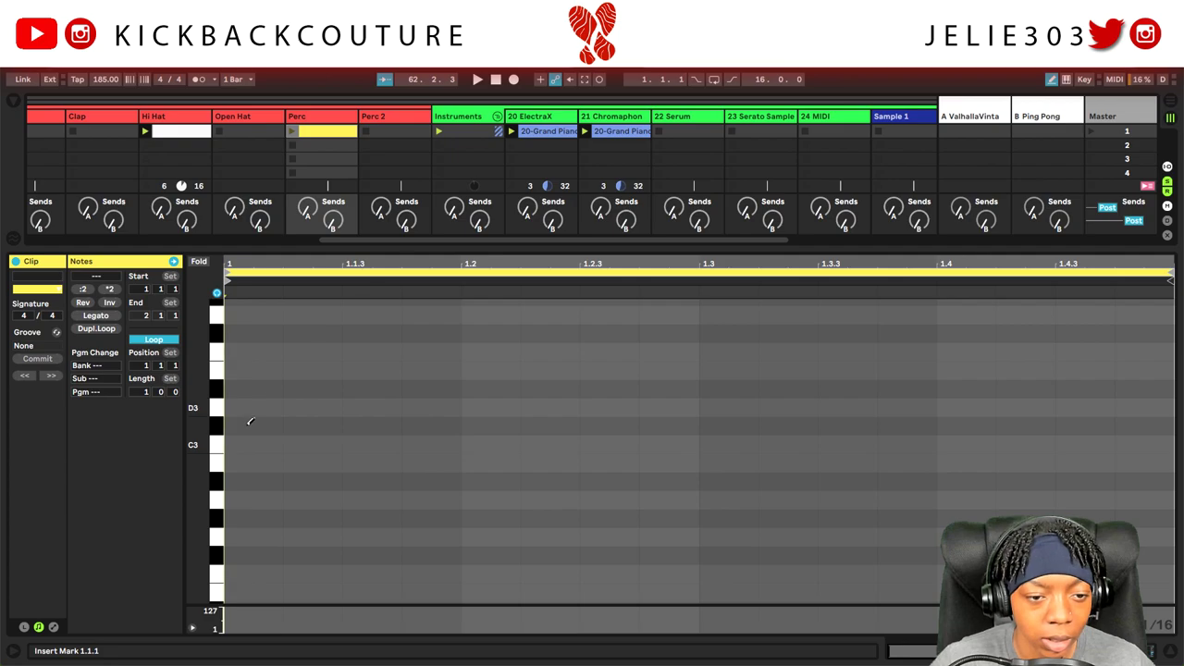
pyautogui.click(248, 445)
pyautogui.click(314, 444)
pyautogui.click(375, 444)
pyautogui.click(294, 133)
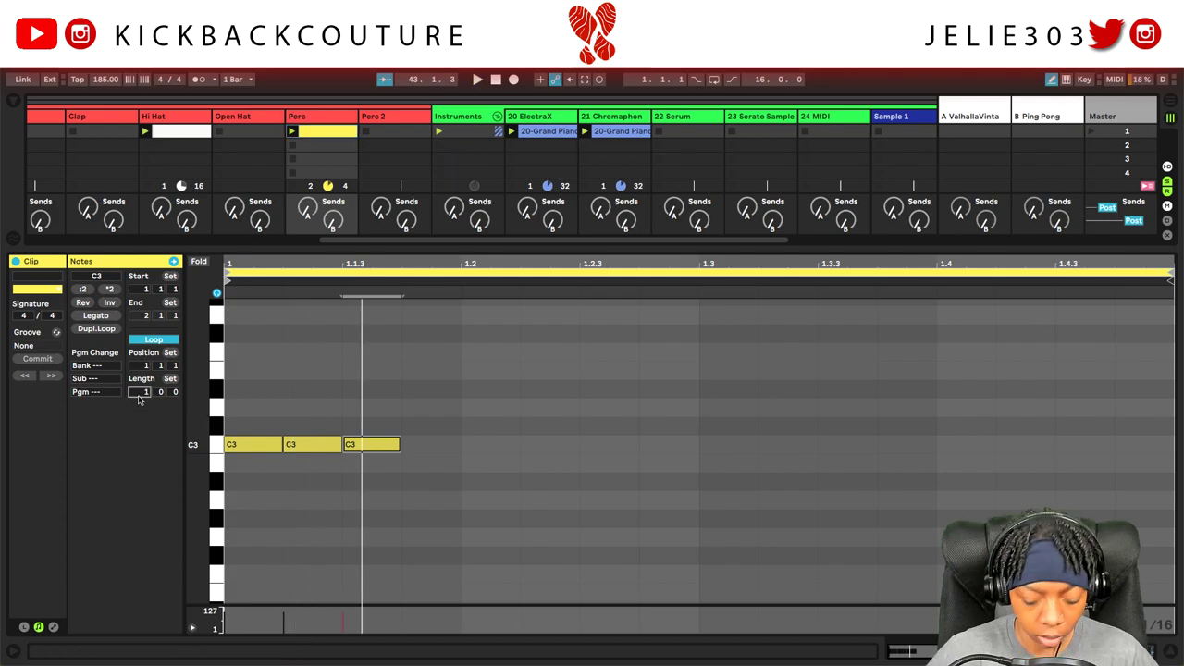
# Set the Perc clip's loop length to 4 bars and add C3 sixteenth notes at 1.4.3, 2.1.3 and 2.4.1.
pyautogui.write('4')
pyautogui.press('Return')
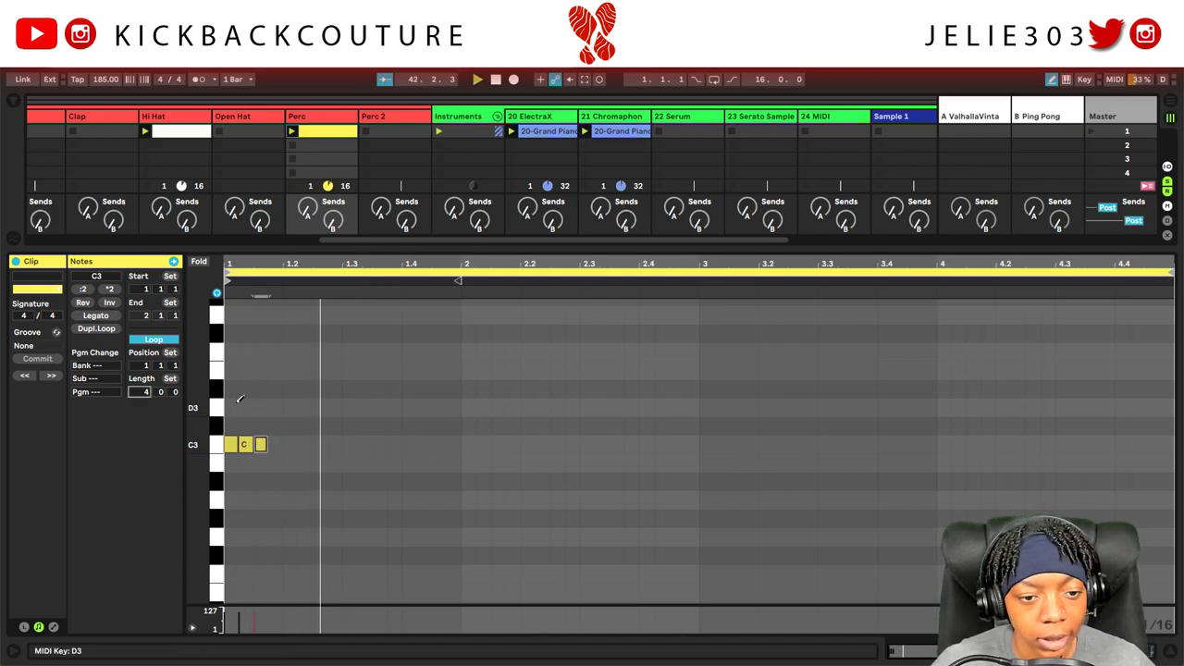
pyautogui.click(423, 444)
pyautogui.moveTo(425, 443); pyautogui.dragTo(441, 443)
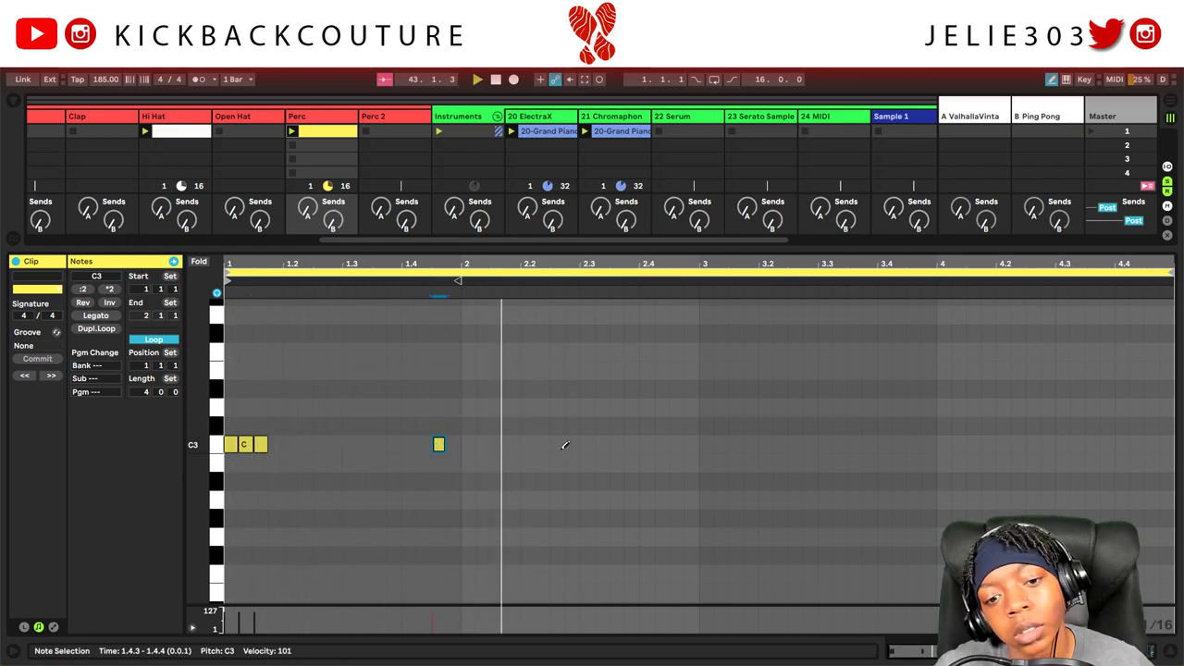
pyautogui.click(497, 440)
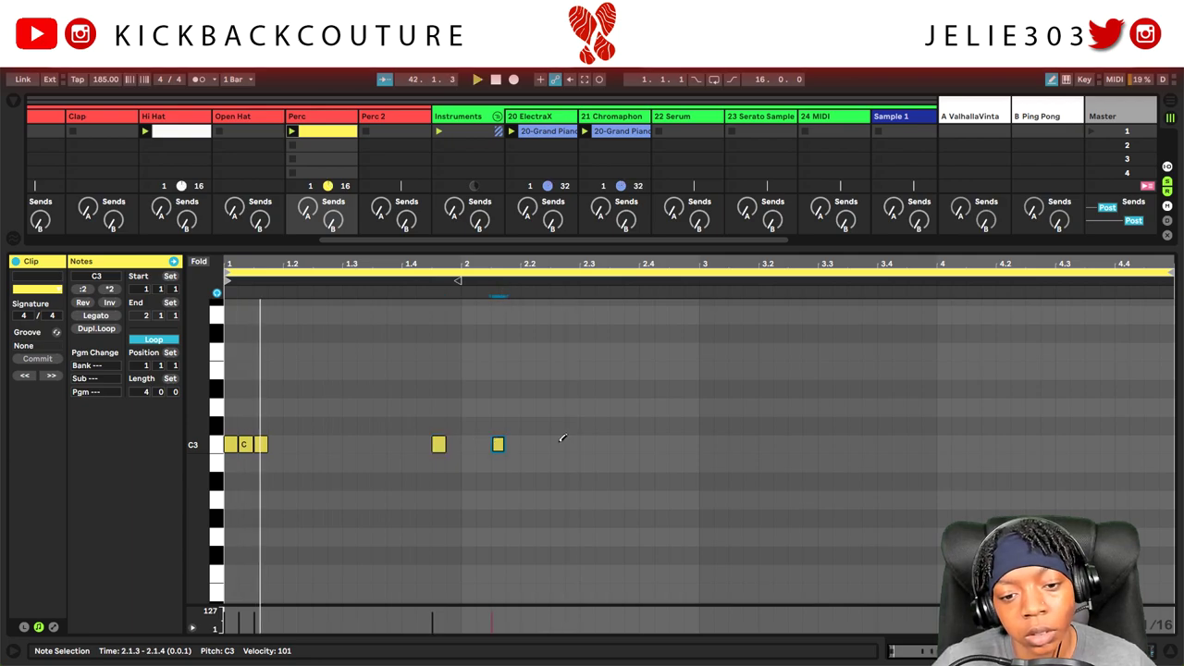
pyautogui.click(647, 443)
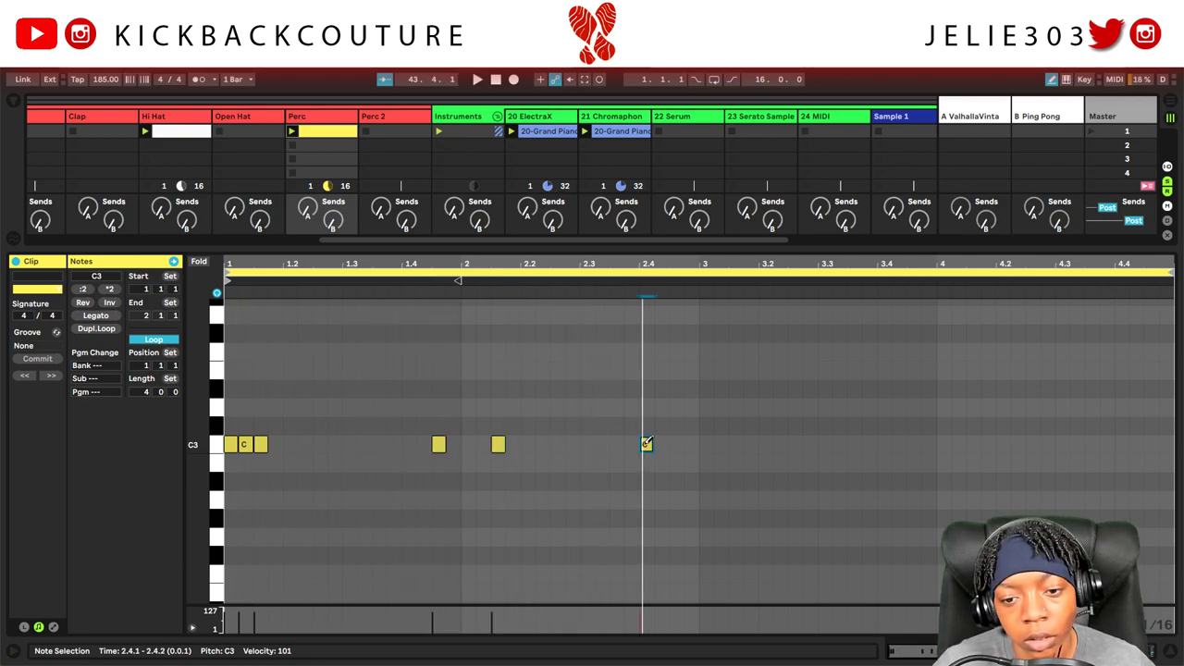
# Add C3 sixteenth notes at 2.4.3, 3.1.1, 3.1.2, 3.1.3, 3.4.1, 3.4.3, 4.1.1, 4.1.3, 4.4.1 and 4.4.3 in the Perc clip.
pyautogui.click(721, 443)
pyautogui.click(735, 444)
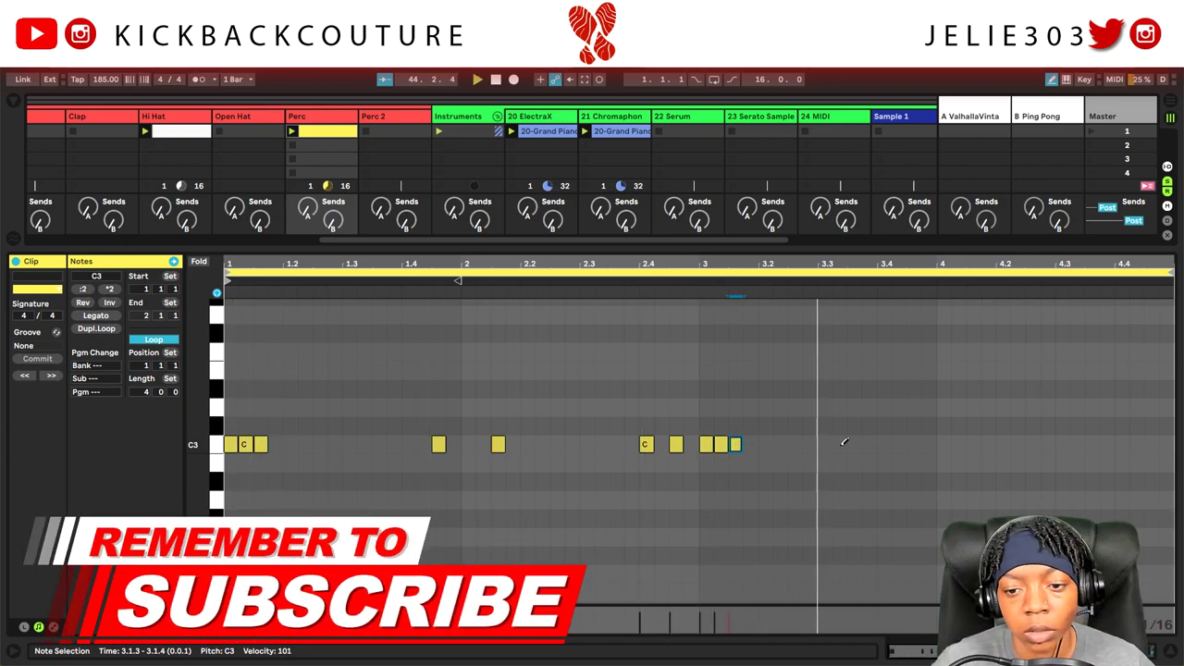
pyautogui.click(885, 443)
pyautogui.click(914, 443)
pyautogui.click(944, 444)
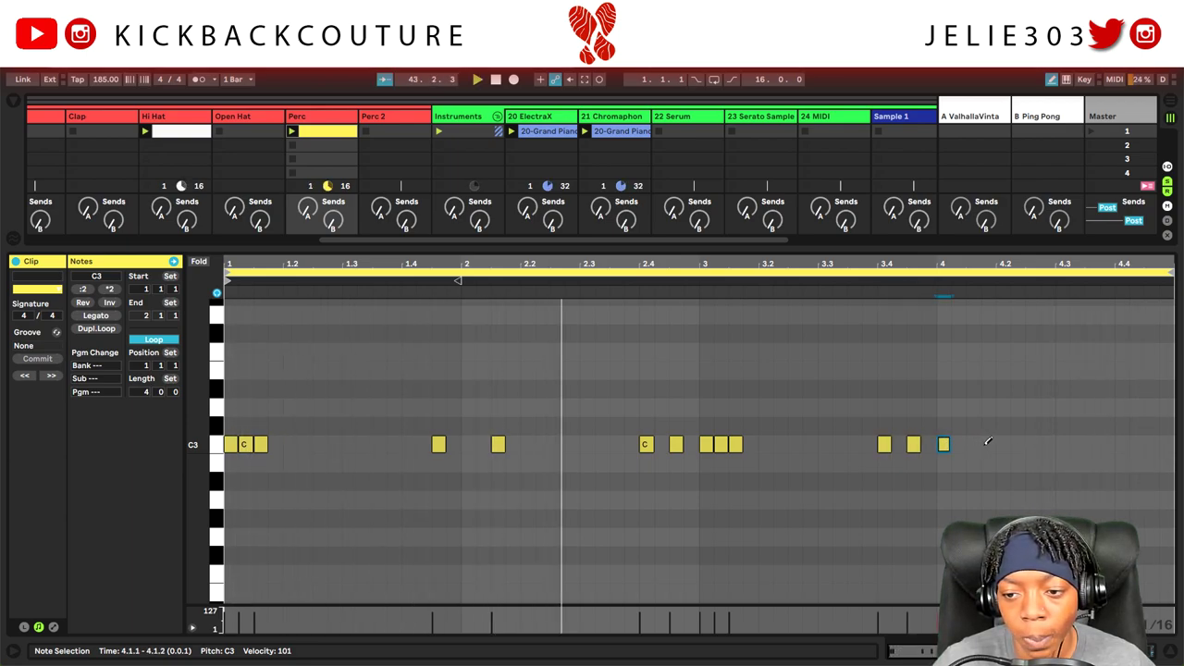
pyautogui.click(972, 443)
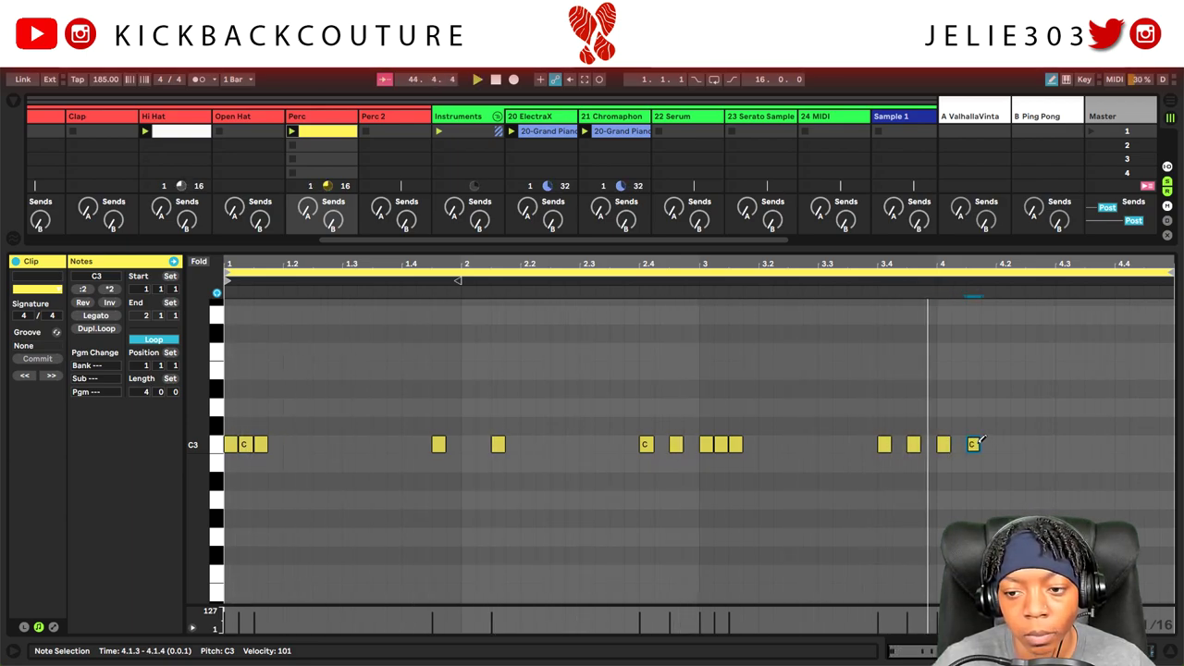
pyautogui.click(1122, 444)
pyautogui.click(1151, 444)
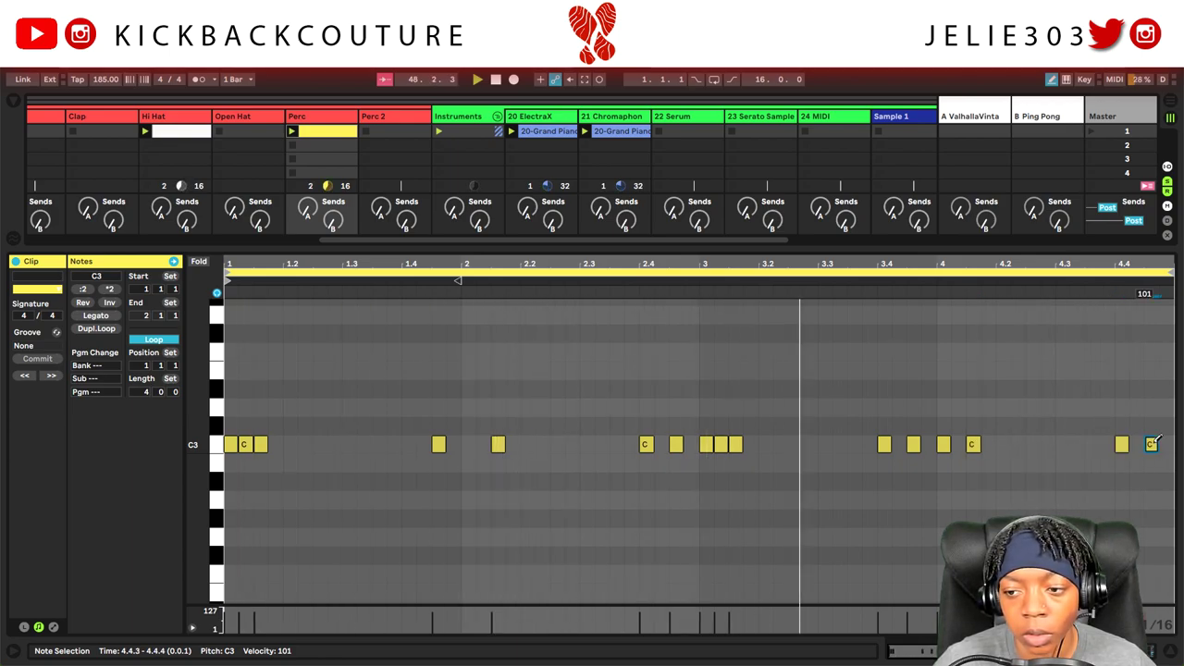
# Find the Grain Delay audio effect in the browser and add it after EQ Eight on the Perc track.
pyautogui.doubleClick(334, 119)
pyautogui.click(10, 100)
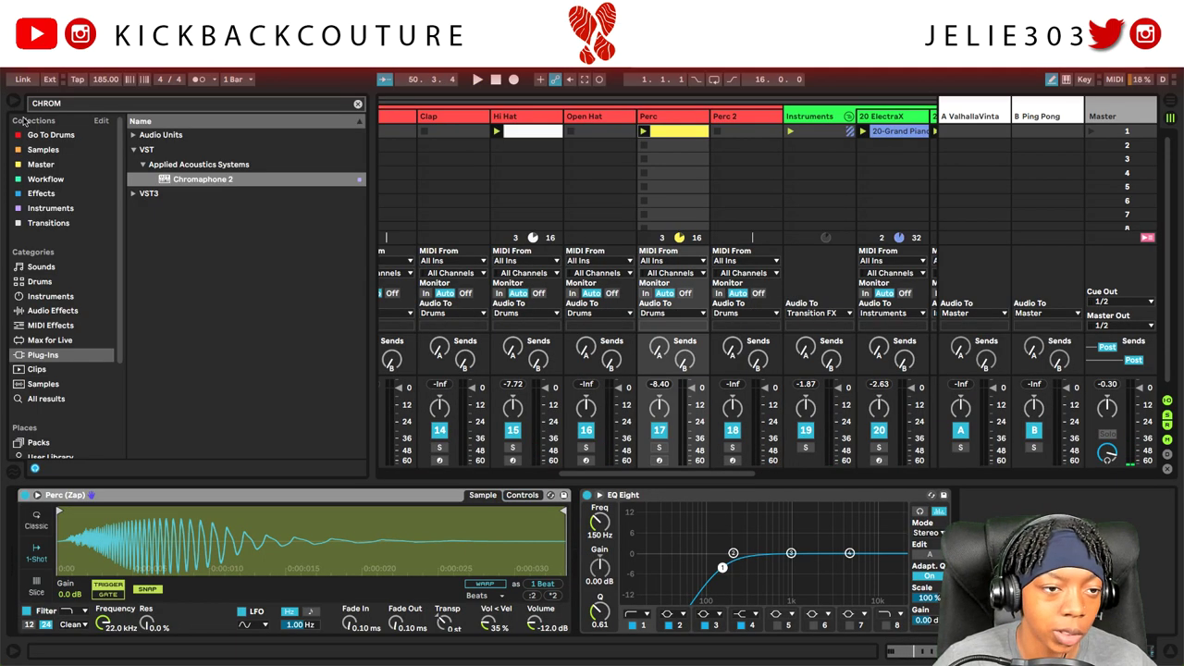
pyautogui.click(52, 312)
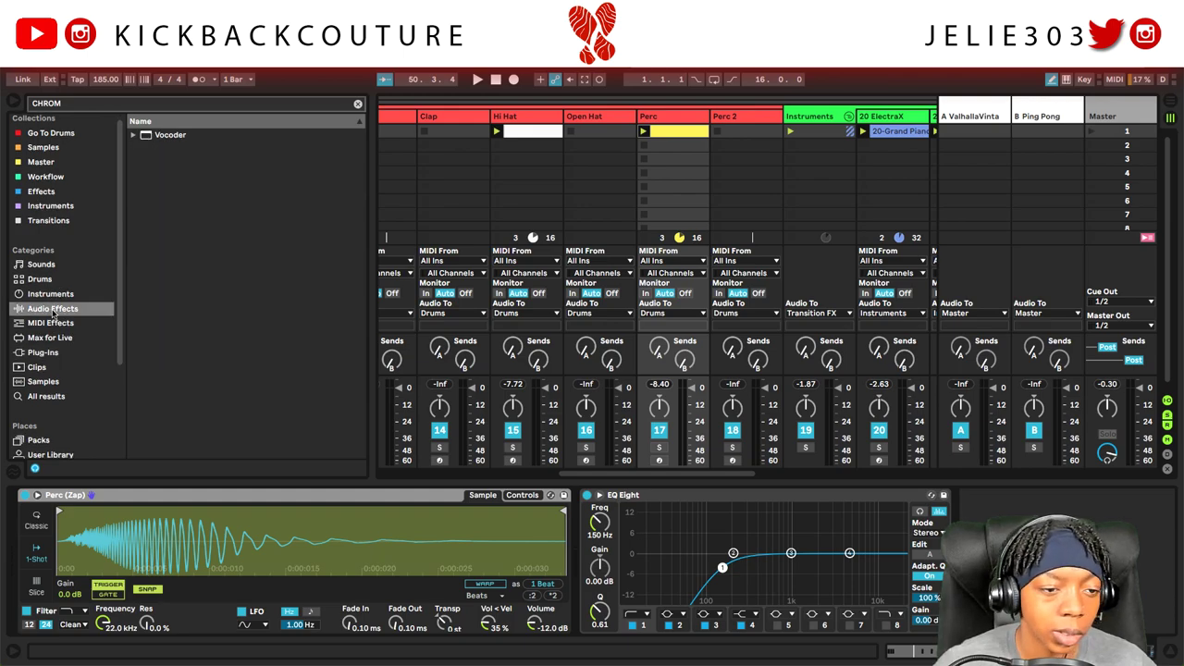
pyautogui.click(119, 107)
pyautogui.write('GRAIN')
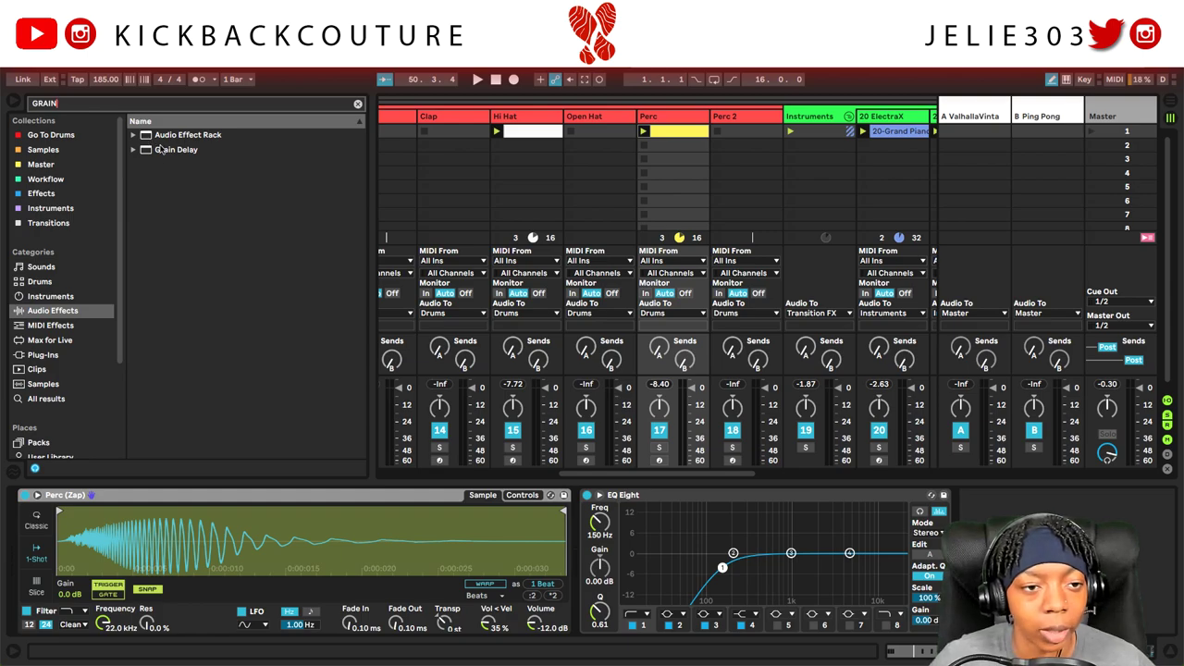
pyautogui.doubleClick(159, 149)
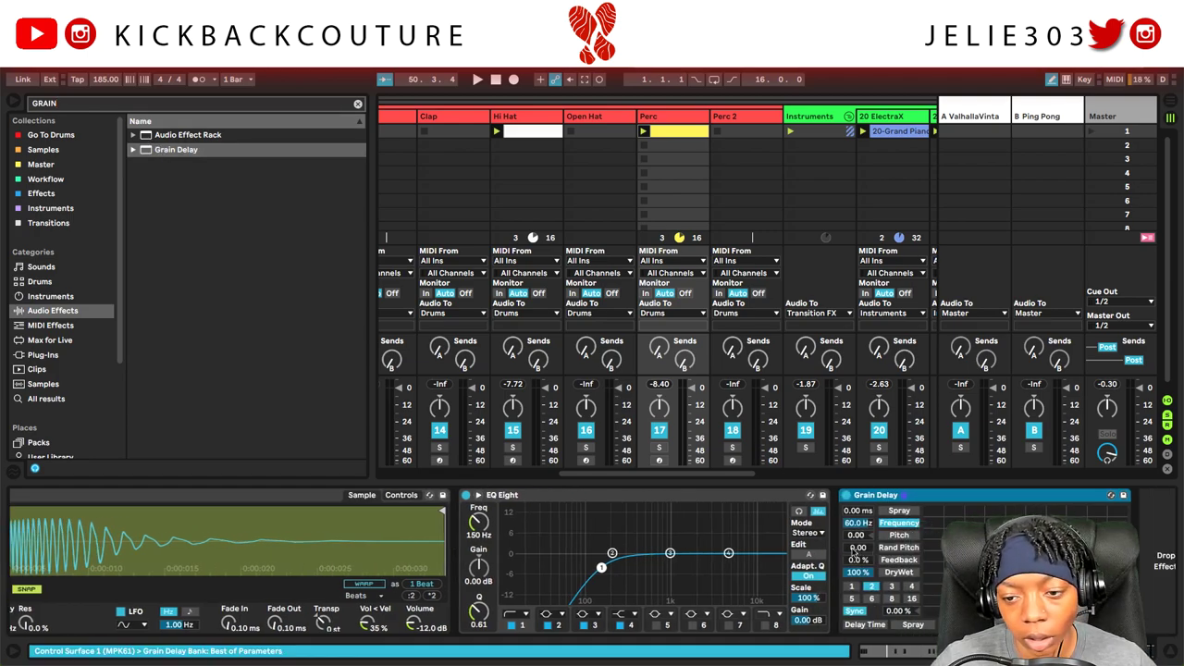
# Soloing Perc while adjusting, set Grain Delay to 1.00 Hz frequency, 12.0 pitch, 8.9% feedback and 16% dry/wet, and unsolo the track.
pyautogui.moveTo(821, 523); pyautogui.dragTo(821, 610)
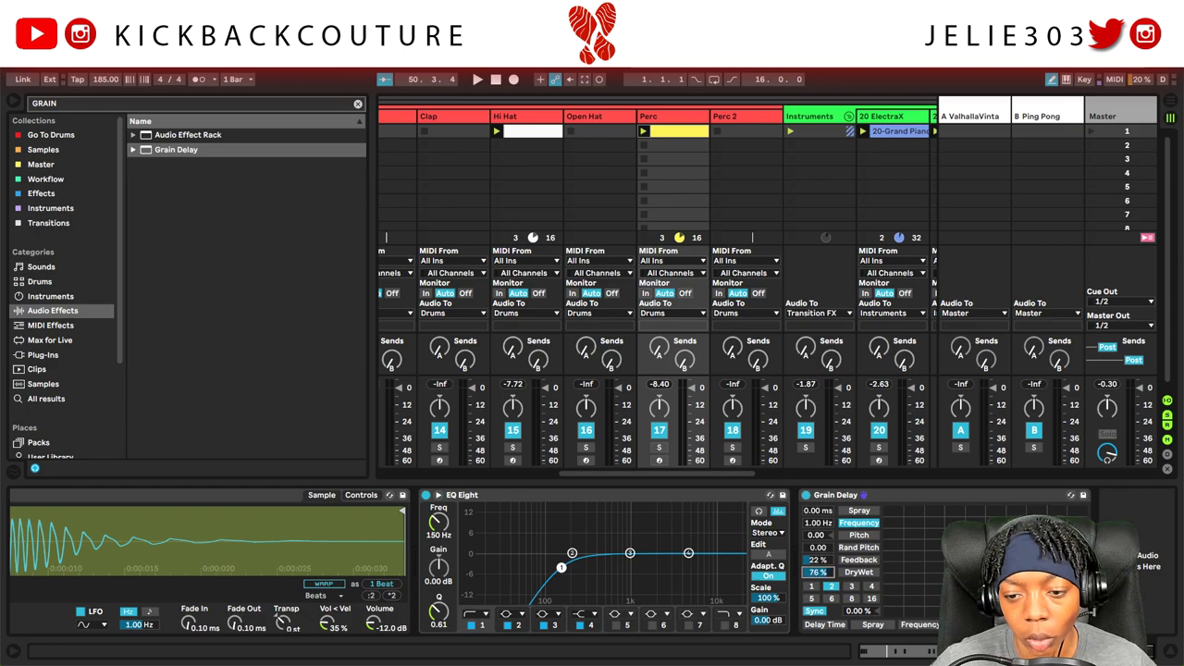
pyautogui.click(659, 448)
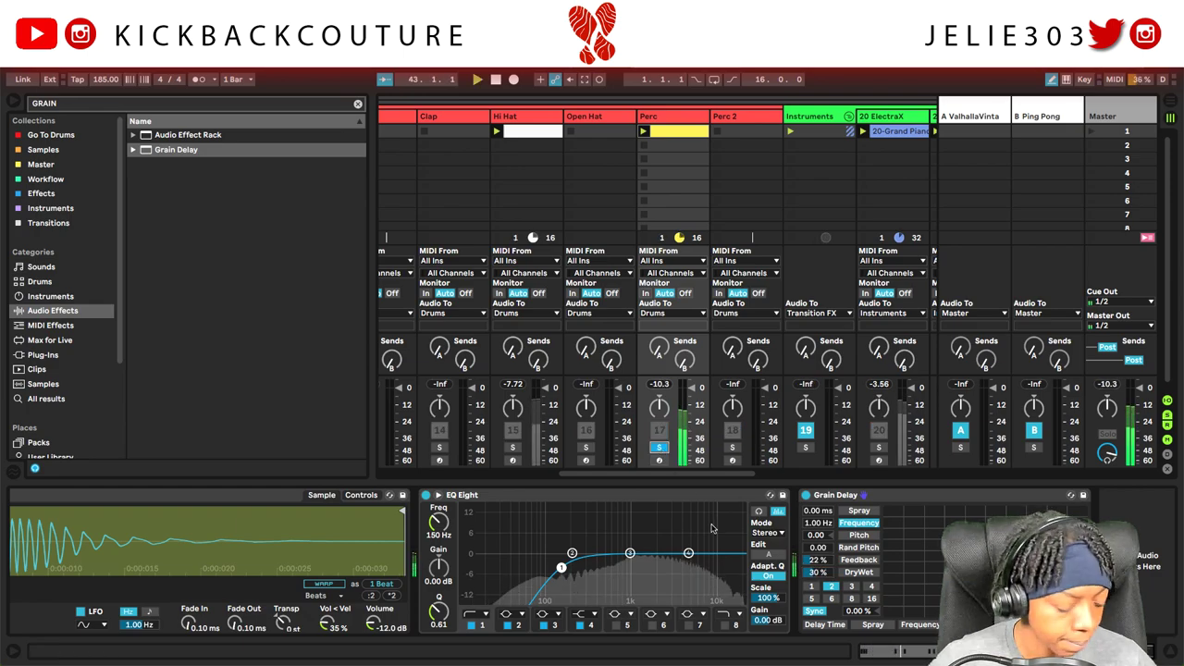
pyautogui.moveTo(817, 560); pyautogui.dragTo(820, 574)
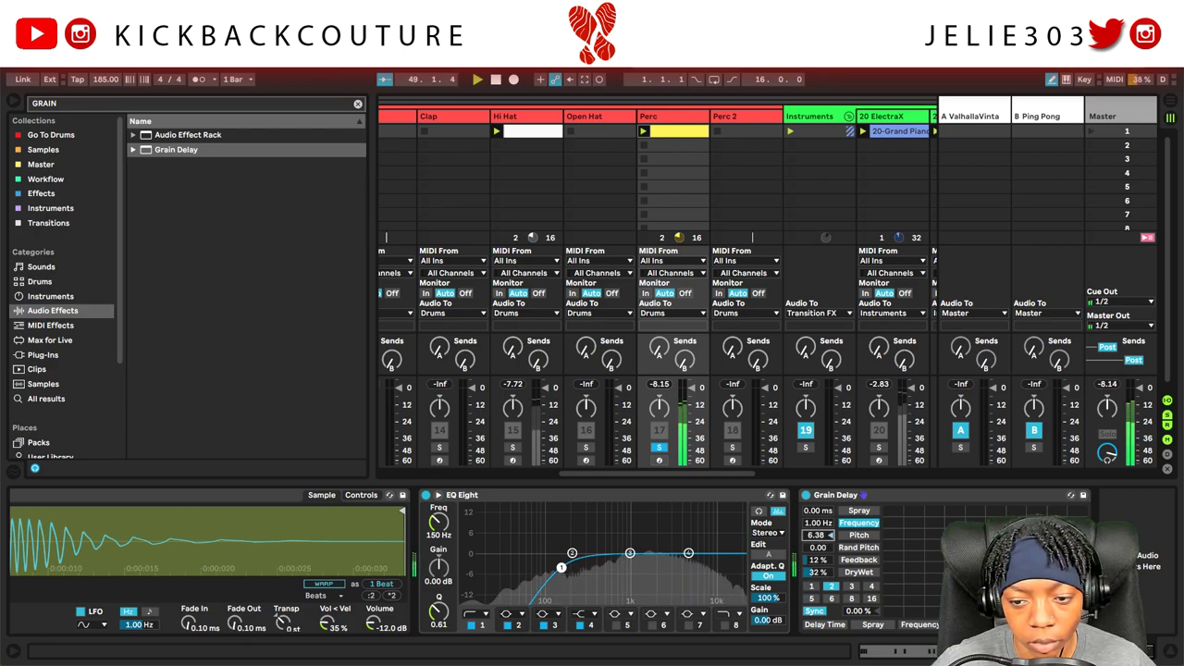
pyautogui.moveTo(816, 535); pyautogui.dragTo(817, 530)
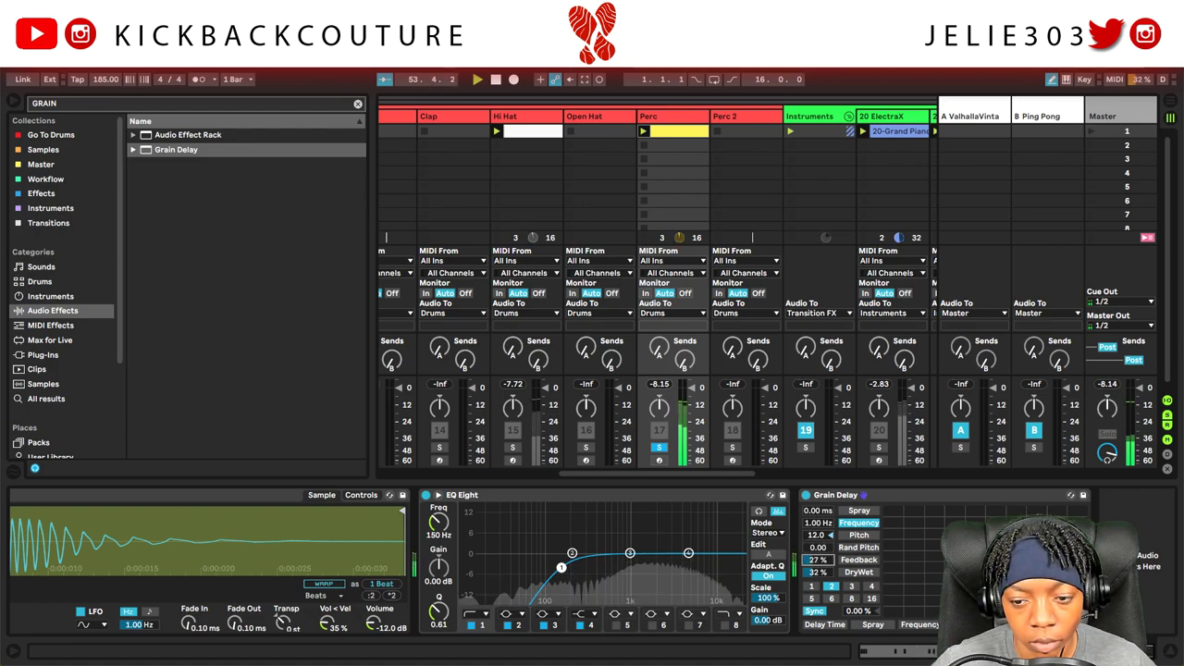
pyautogui.moveTo(818, 571); pyautogui.dragTo(818, 586)
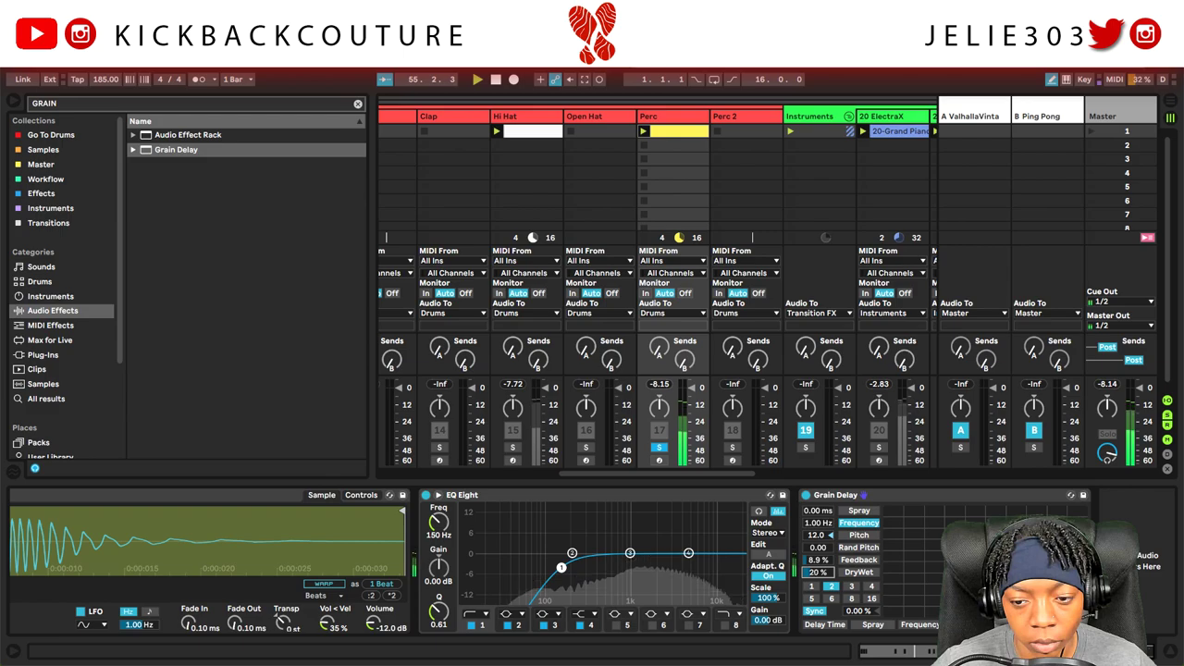
pyautogui.click(659, 448)
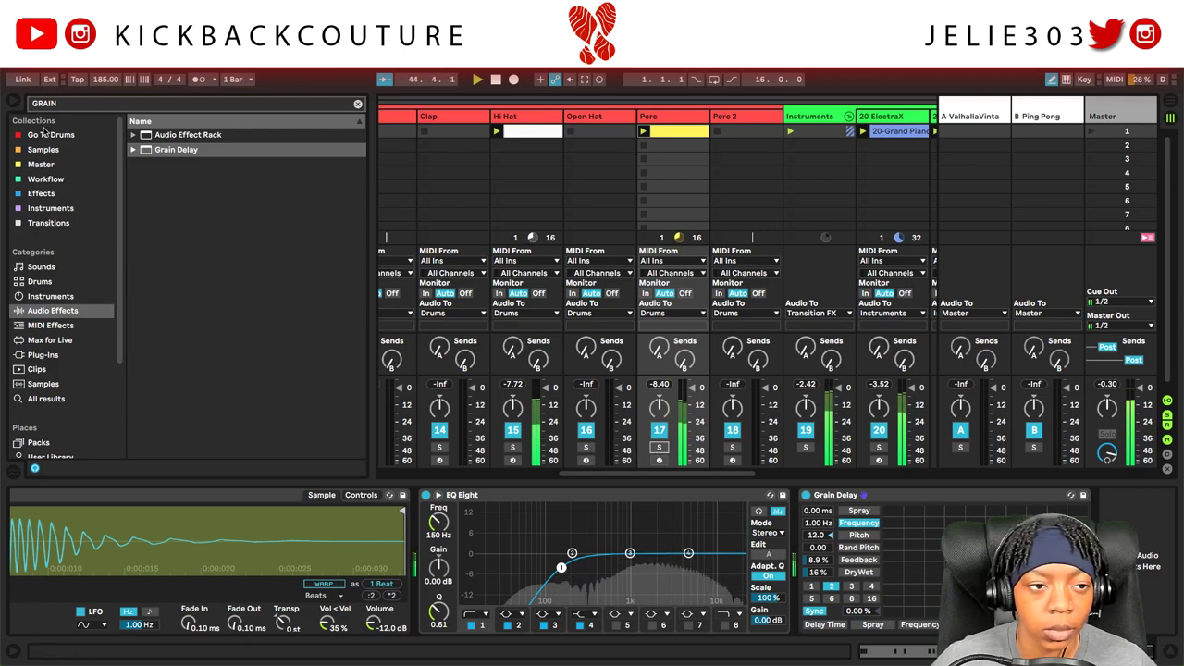
# Hide the browser and play the beat to hear the percussion together with the drum and melody tracks.
pyautogui.click(12, 99)
pyautogui.hscroll(-5, 316, 385)
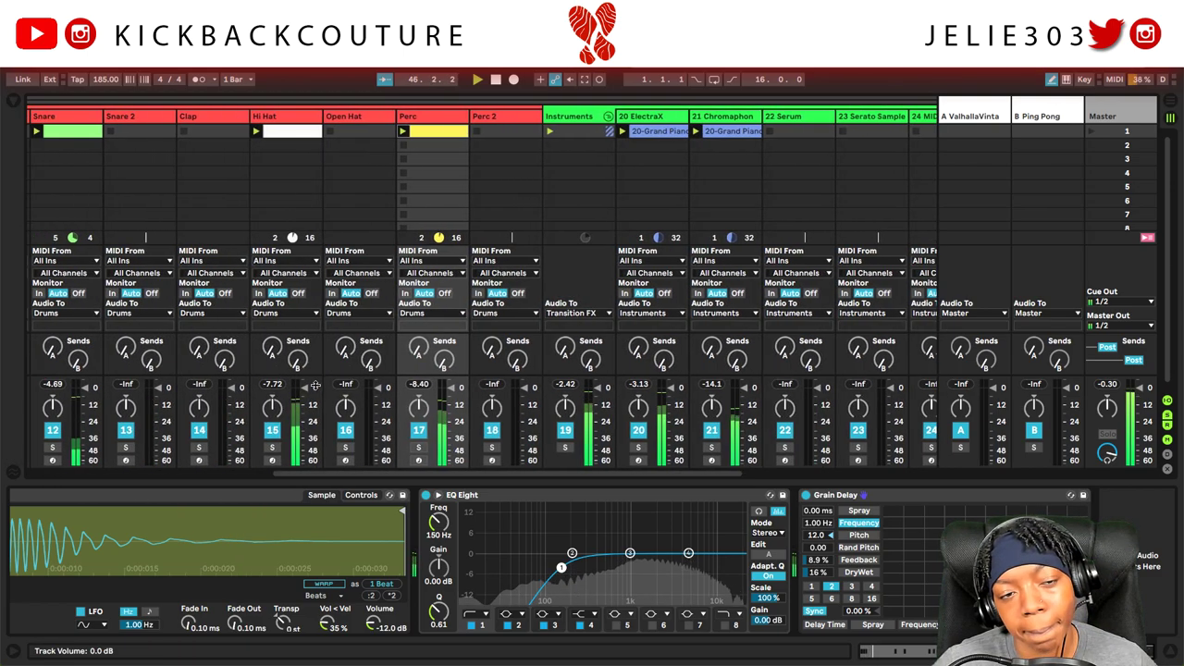
pyautogui.hscroll(-3, 333, 278)
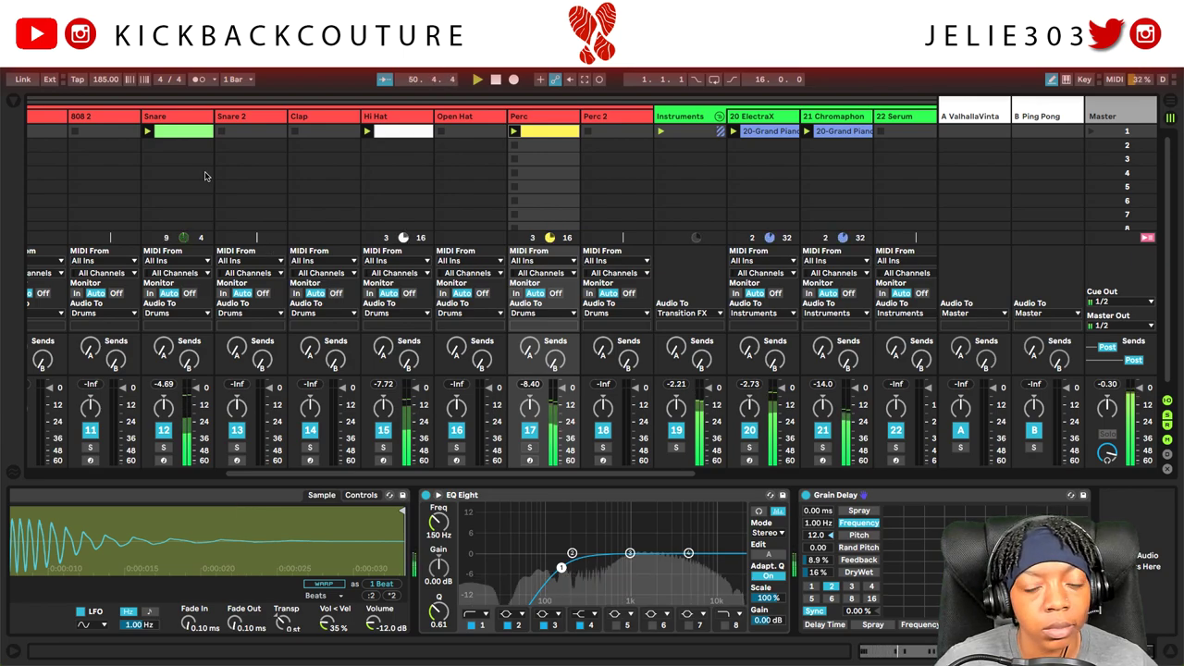
pyautogui.hscroll(-1, 98, 198)
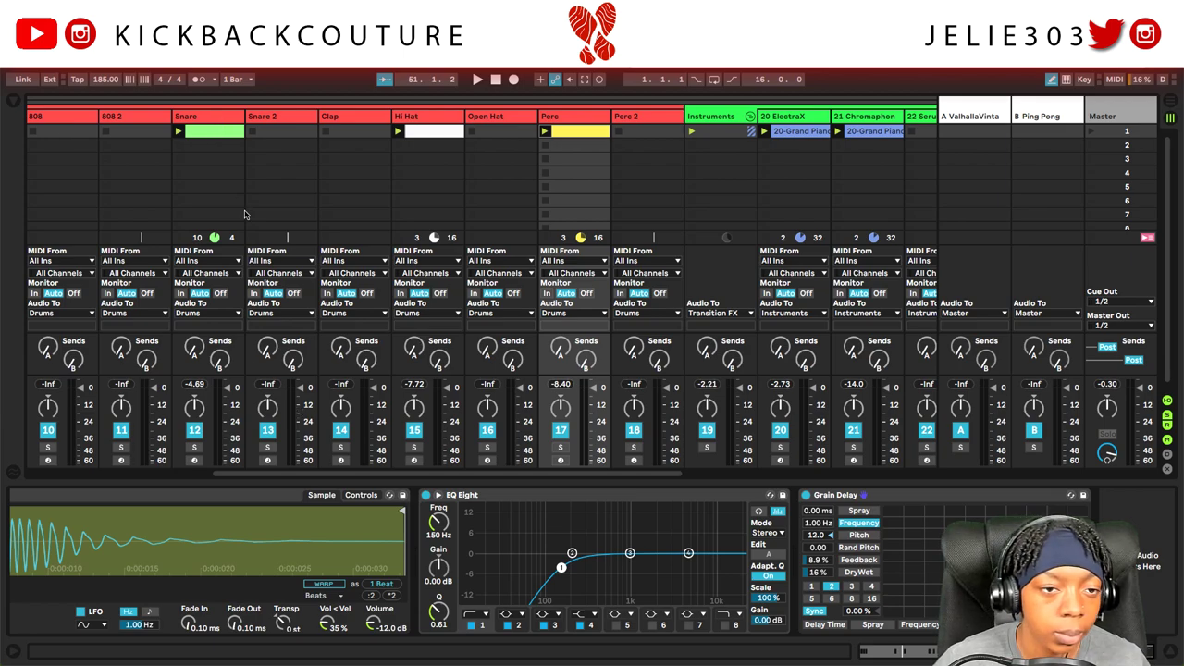
pyautogui.press('space')
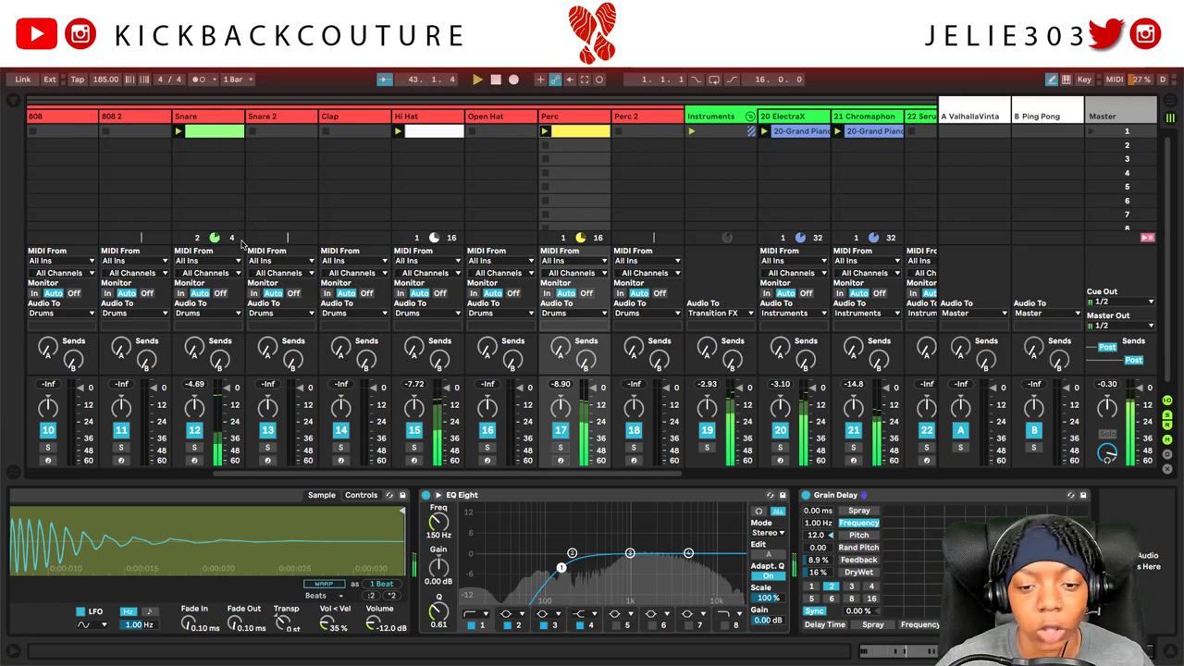